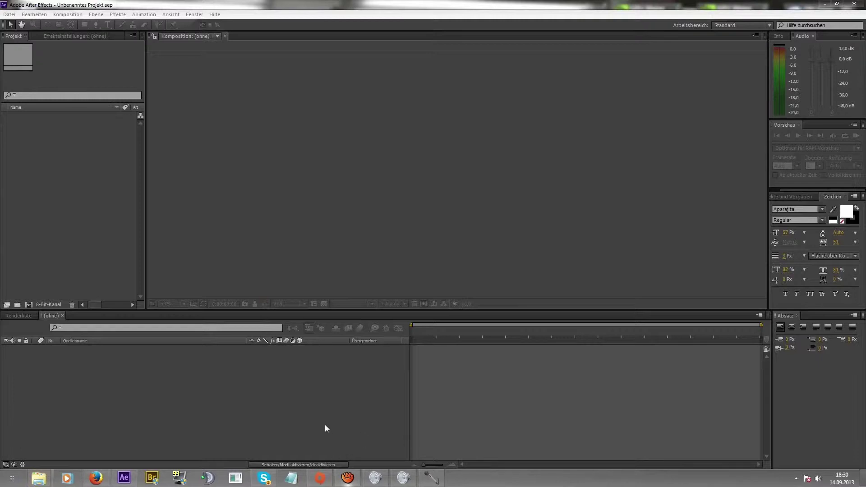
Import the gameplay MP4 into the Project panel and build a new composition from it
mouse_move(326, 2)
mouse_down()
mouse_move(580, 54)
mouse_move(627, 37)
mouse_up()
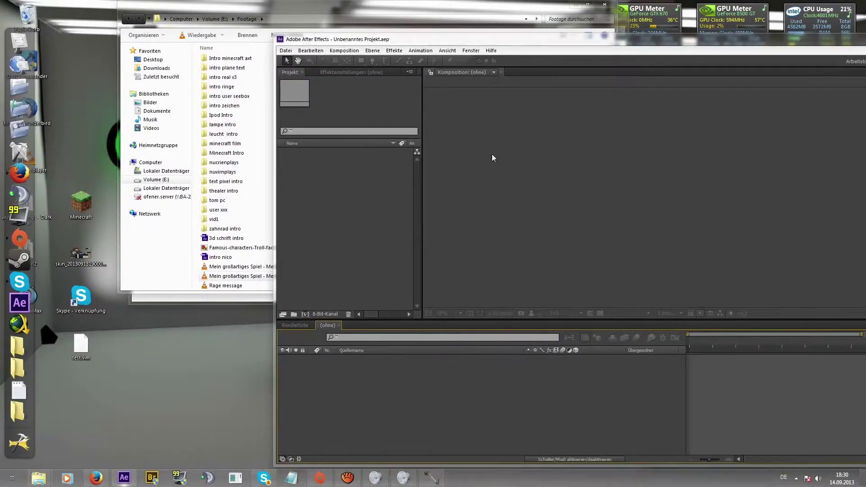
drag(261, 277, 358, 236)
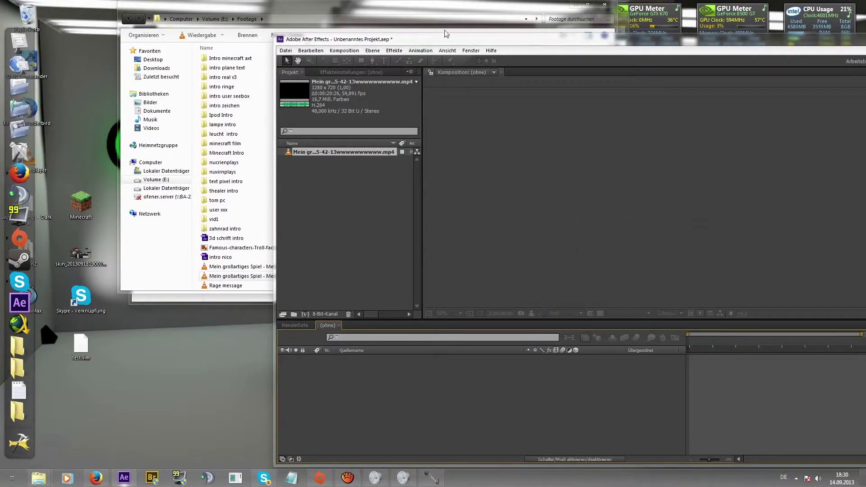
double_click(455, 40)
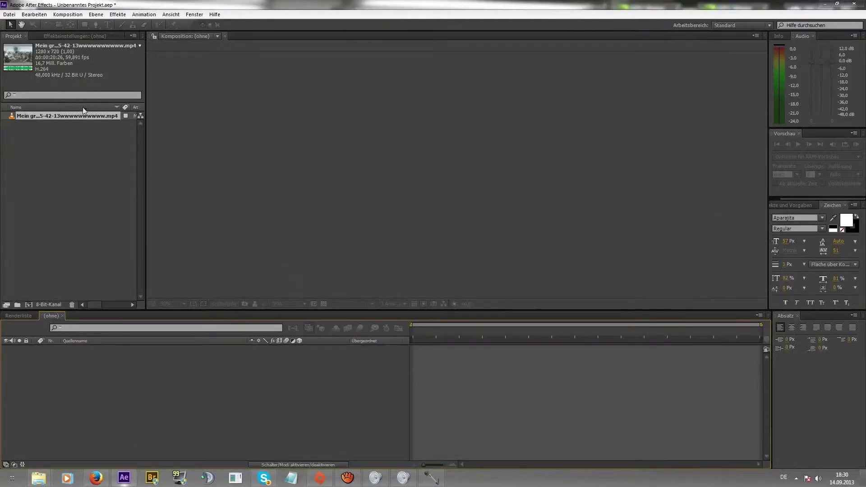
drag(67, 116, 28, 305)
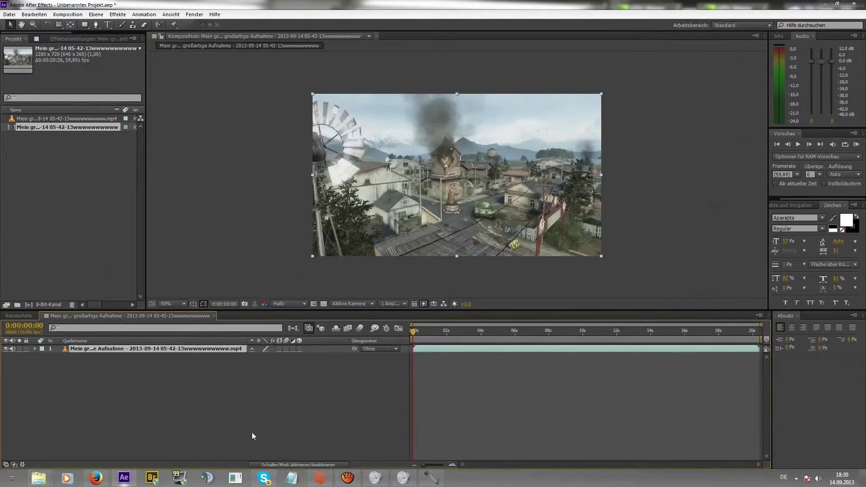
Set the viewer to 100% and scrub the footage between about 3 and 6 seconds
key(slash)
key(shift+slash)
key(slash)
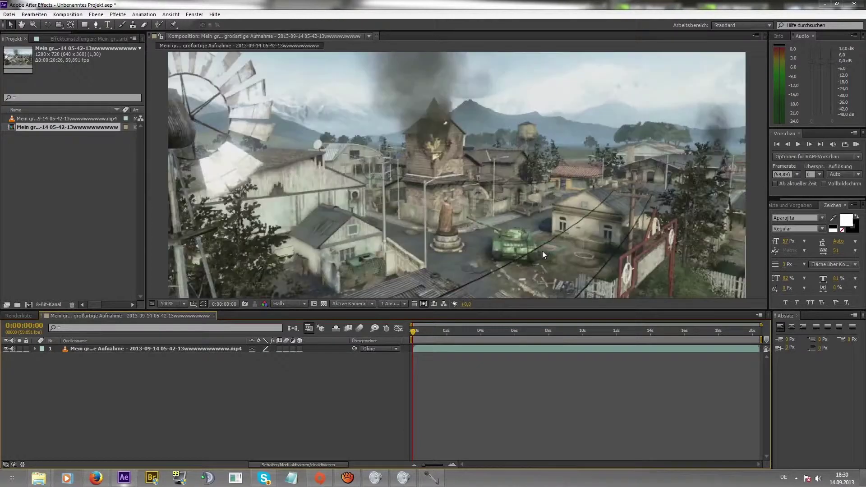
mouse_move(413, 330)
mouse_down()
mouse_move(515, 330)
mouse_move(489, 347)
mouse_move(464, 348)
mouse_move(525, 344)
mouse_up()
key(shift+slash)
key(slash)
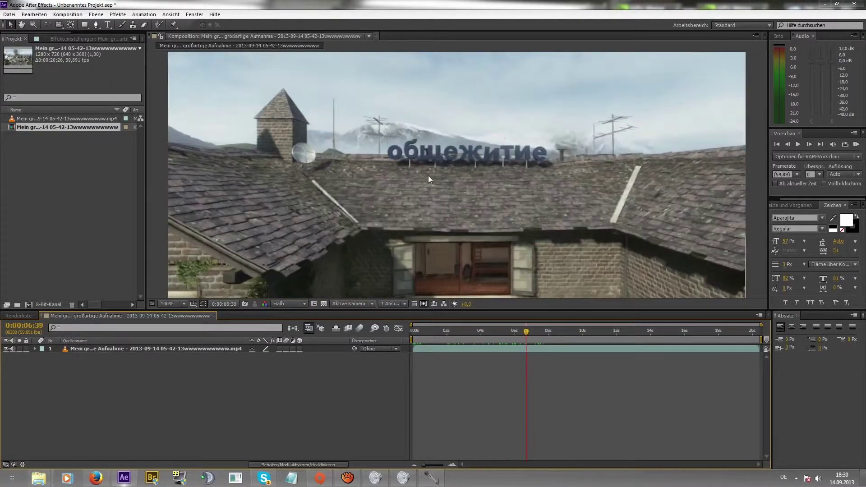
Review the footage again and trim the clip's in-point to about 0:03
drag(526, 332, 708, 345)
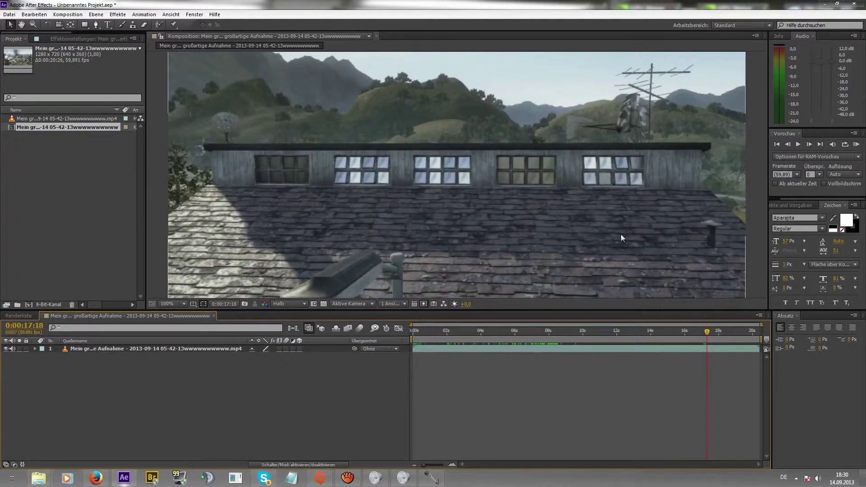
drag(708, 332, 412, 353)
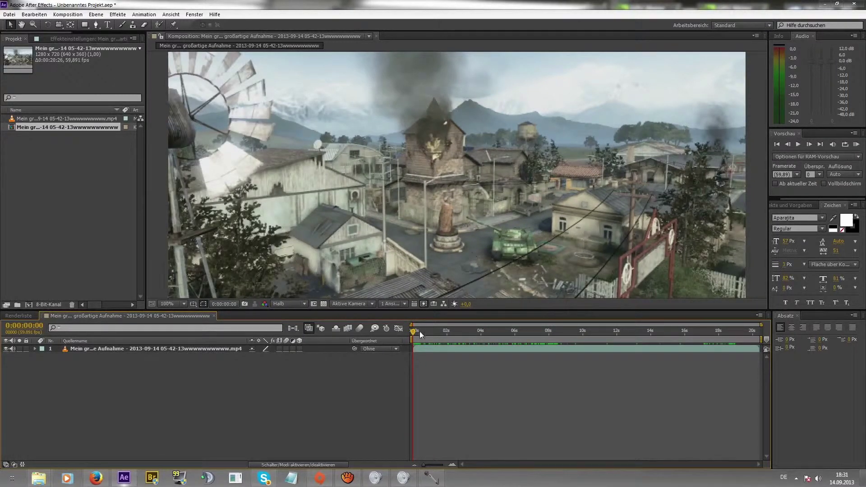
drag(420, 332, 450, 334)
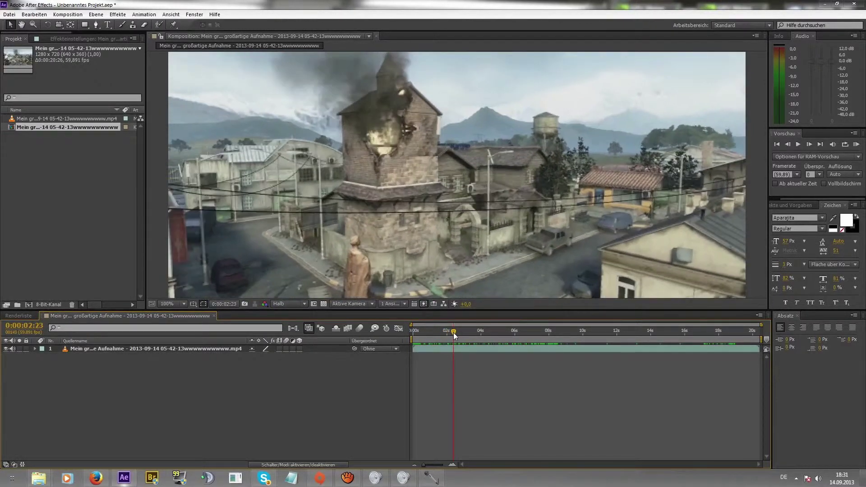
mouse_move(450, 333)
mouse_down()
mouse_move(467, 334)
mouse_move(460, 337)
mouse_up()
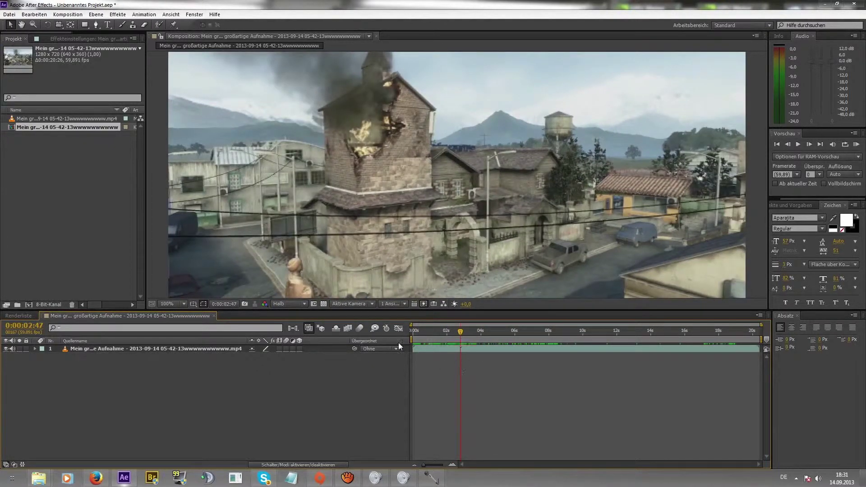
drag(413, 348, 467, 354)
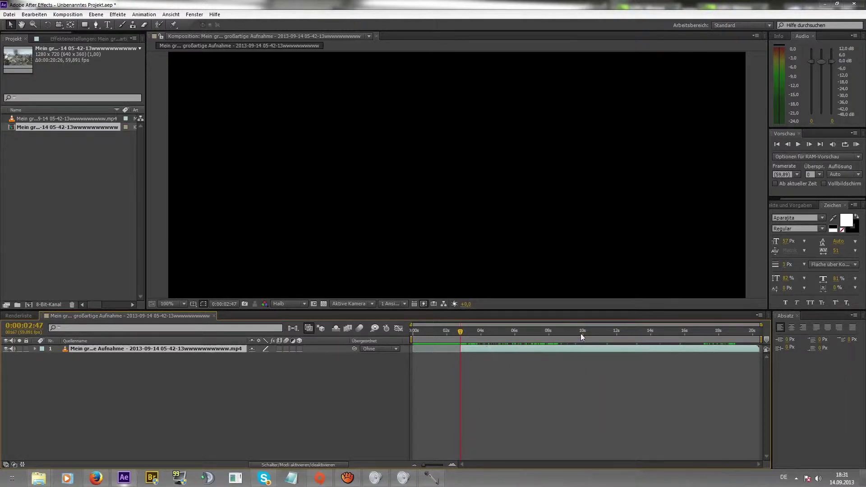
Slide the trimmed layer to 0:00 and duplicate it with Ctrl+D
drag(581, 334, 570, 336)
mouse_move(510, 351)
mouse_down()
mouse_move(458, 351)
mouse_move(440, 334)
mouse_up()
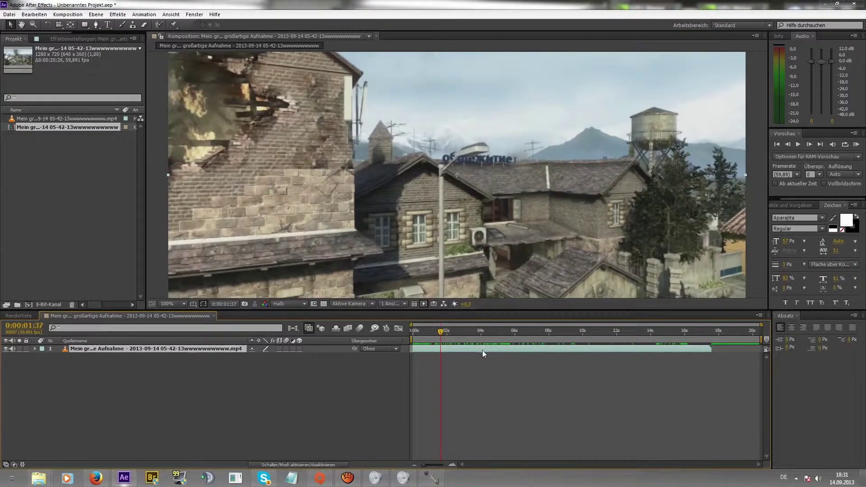
key(ctrl+d)
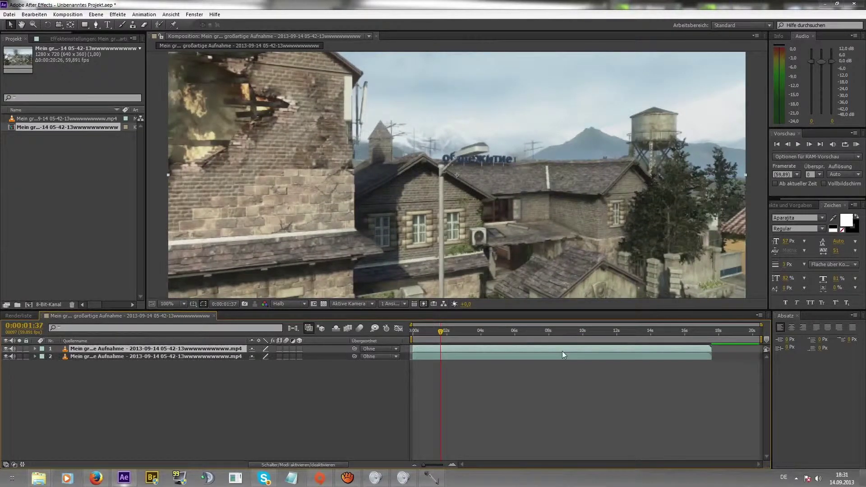
Cut the top copy to end at about 0:00:06:20 and preview the result
mouse_move(515, 328)
mouse_down()
mouse_move(477, 344)
mouse_move(502, 352)
mouse_up()
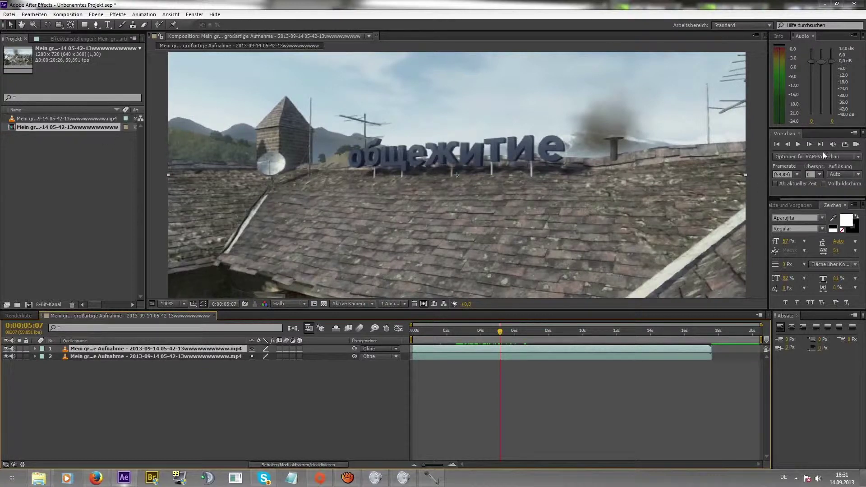
drag(551, 331, 468, 360)
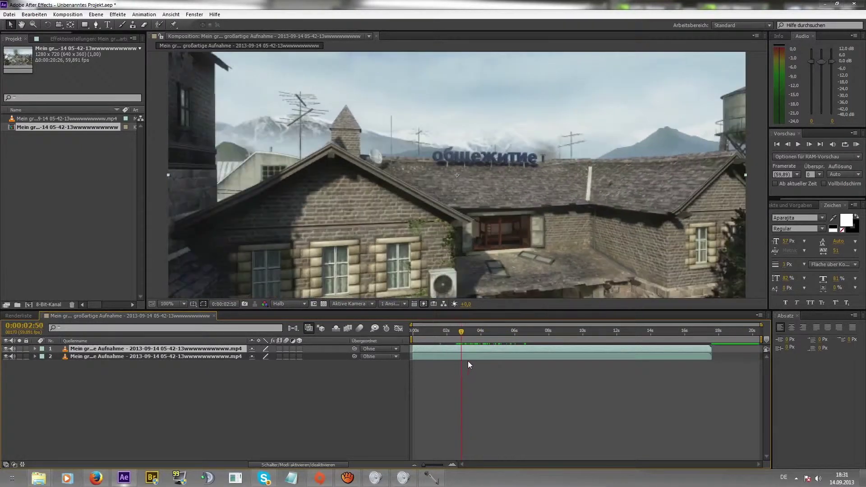
drag(468, 364, 467, 364)
mouse_move(519, 332)
mouse_down()
mouse_move(518, 353)
mouse_move(585, 347)
mouse_move(512, 355)
mouse_move(521, 356)
mouse_up()
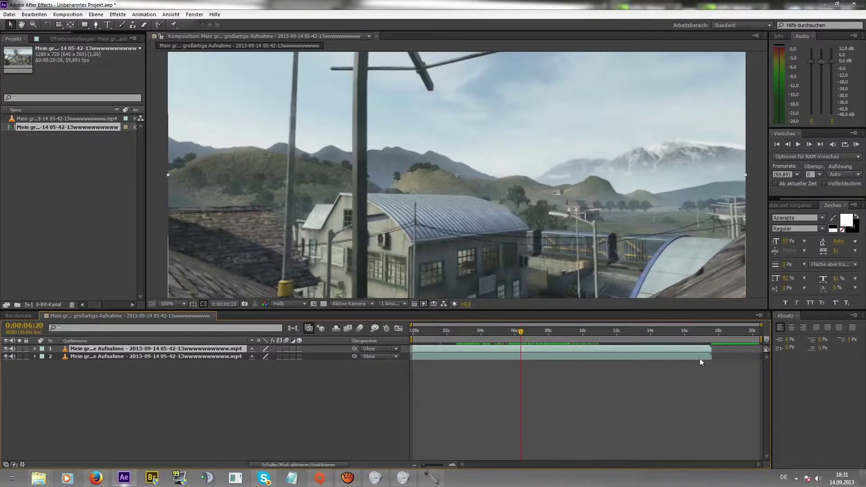
click(711, 353)
click(710, 351)
mouse_move(711, 348)
mouse_down()
mouse_move(528, 355)
mouse_move(416, 345)
mouse_up()
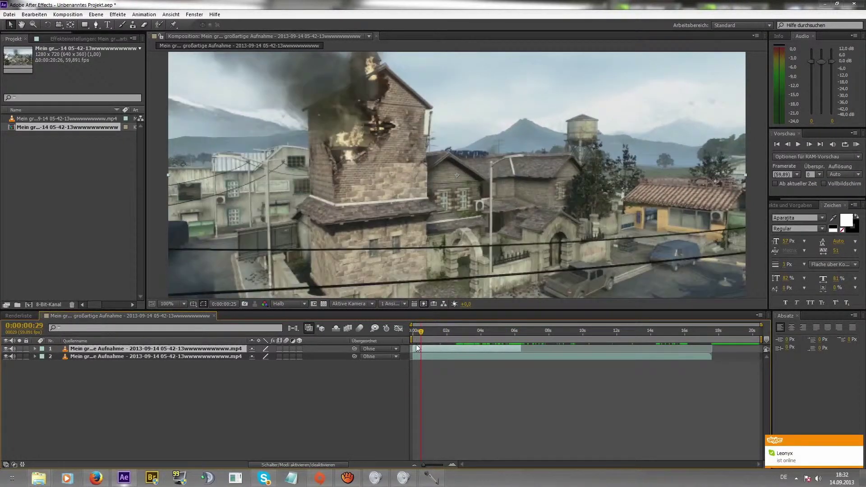
key(space)
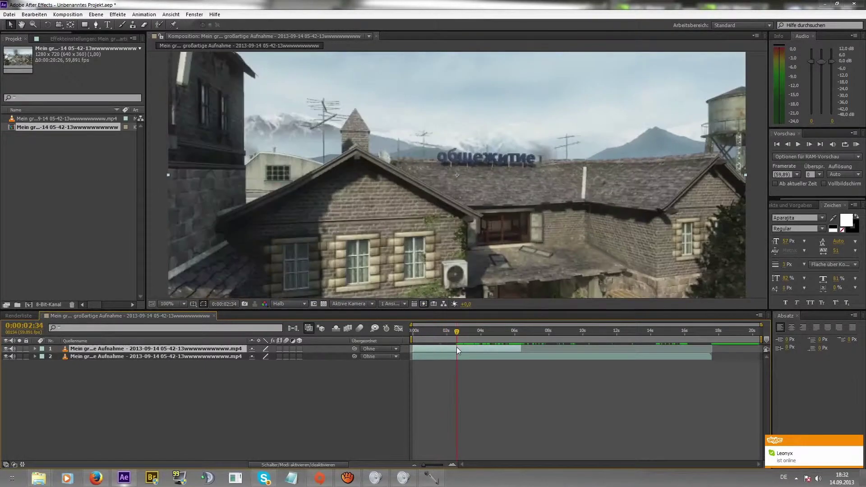
click(747, 25)
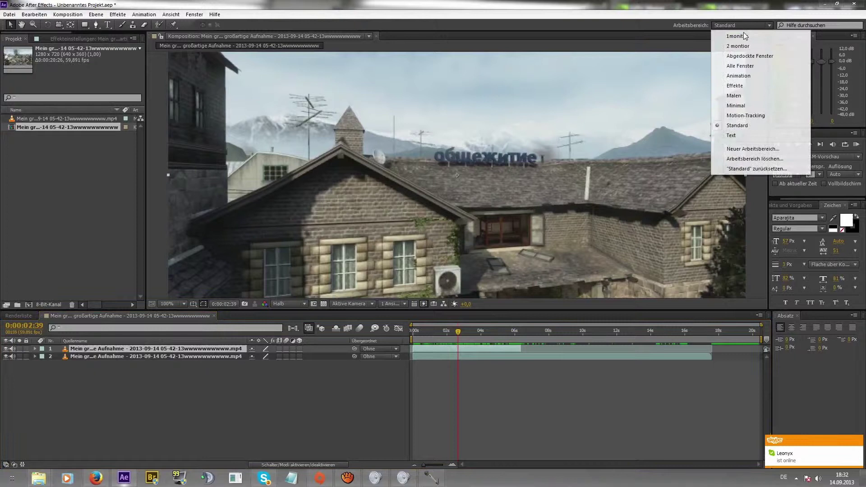
Switch to the Motion-Tracking workspace and run Track Camera on the top gameplay layer
click(746, 116)
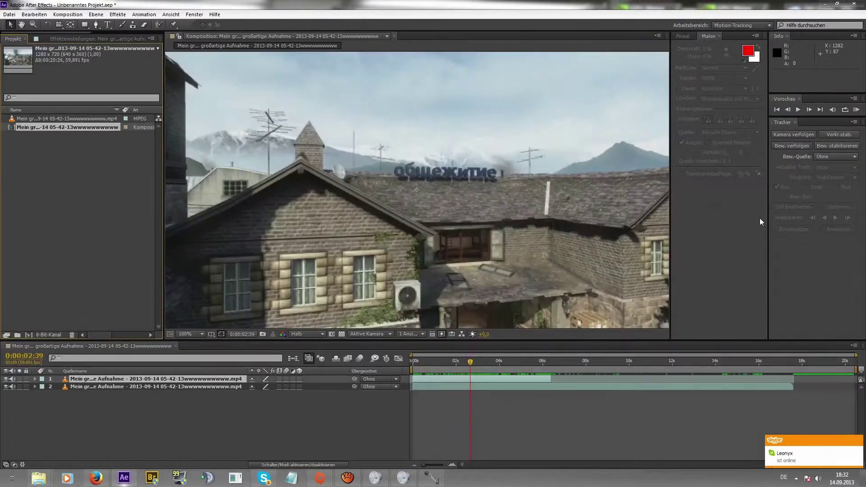
click(436, 383)
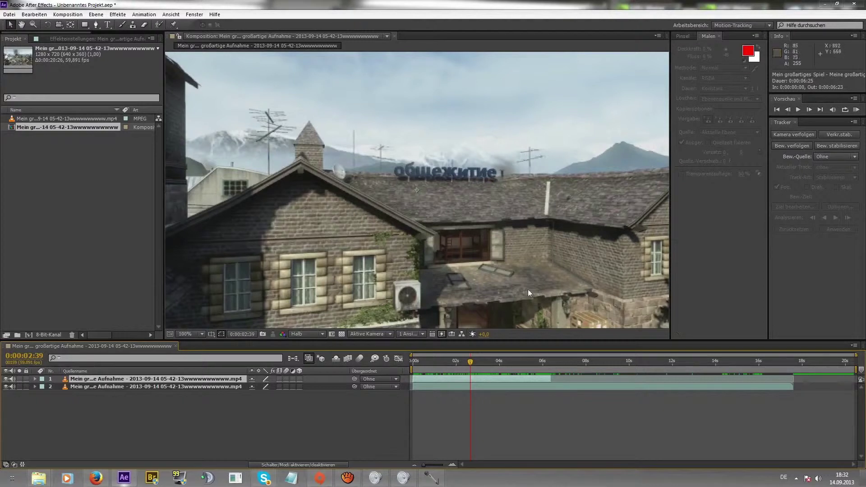
click(790, 135)
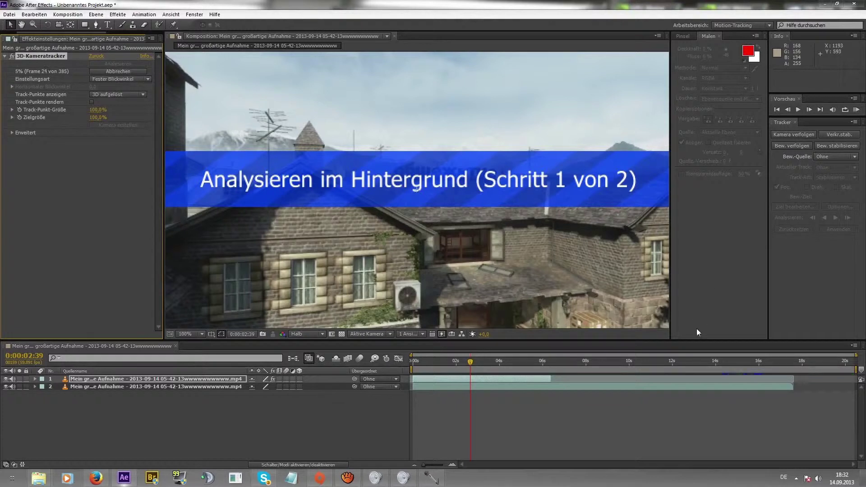
Show layer names and scrub the timeline while the camera solve finishes at 0.31 px error
mouse_move(434, 367)
mouse_down()
mouse_move(484, 366)
mouse_move(456, 370)
mouse_up()
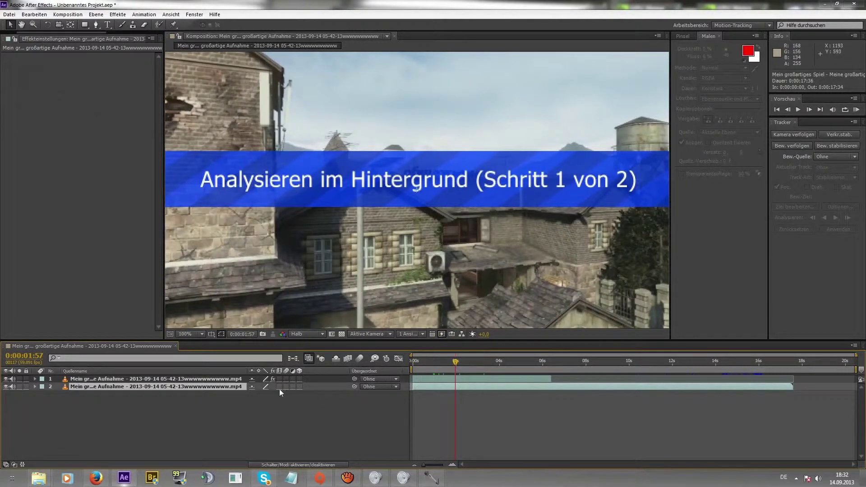
click(75, 370)
click(179, 378)
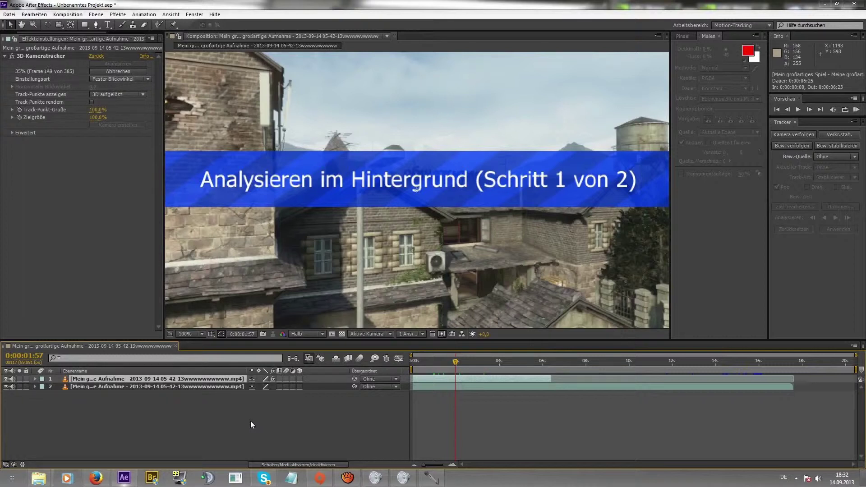
drag(449, 362, 427, 372)
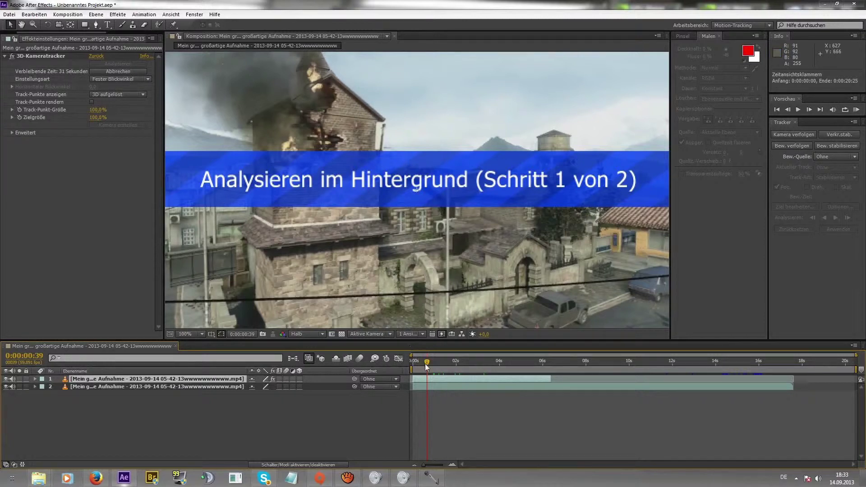
drag(426, 367, 420, 366)
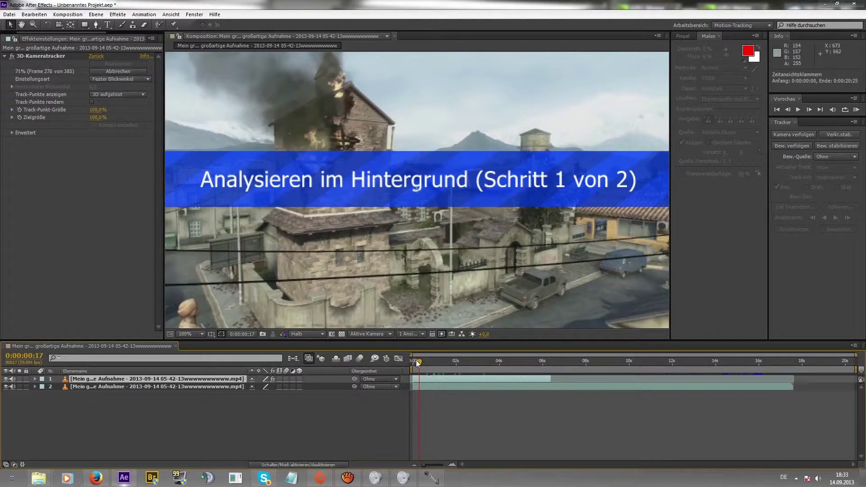
mouse_move(417, 363)
mouse_down()
mouse_move(422, 372)
mouse_move(448, 356)
mouse_up()
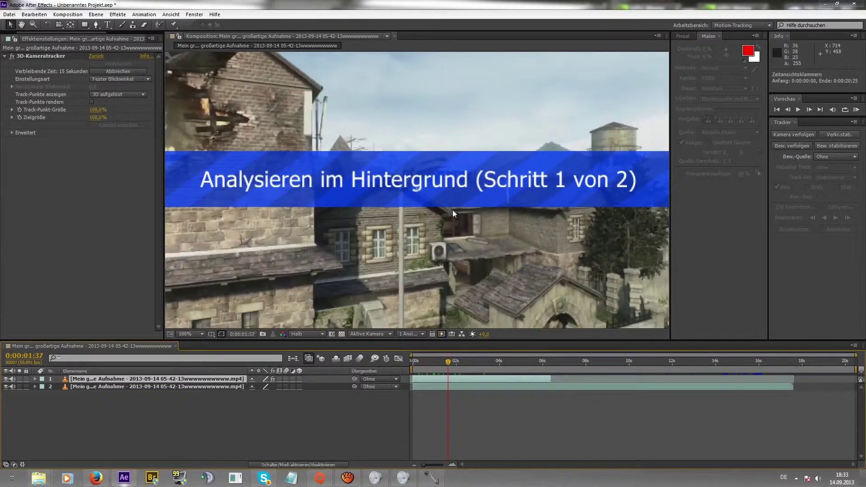
mouse_move(451, 364)
mouse_down()
mouse_move(457, 369)
mouse_move(423, 371)
mouse_up()
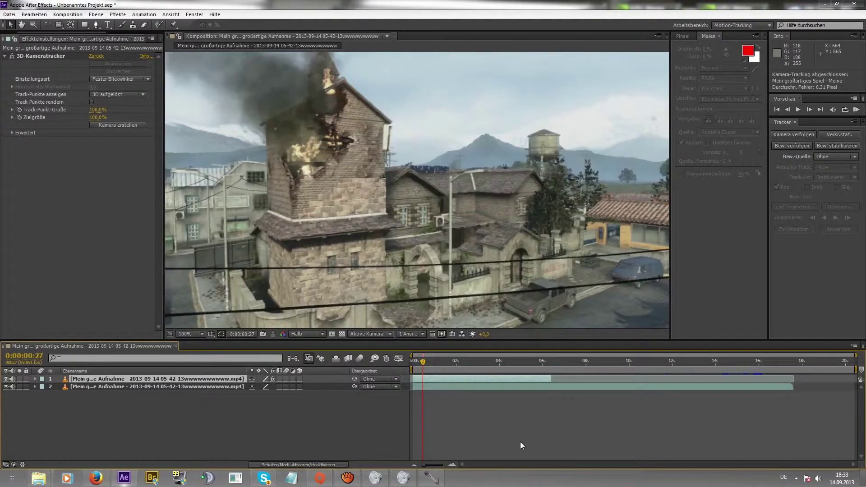
Select the 3D Camera Tracker effect to show track points, then scrub and preview the early rooftop frames
click(51, 58)
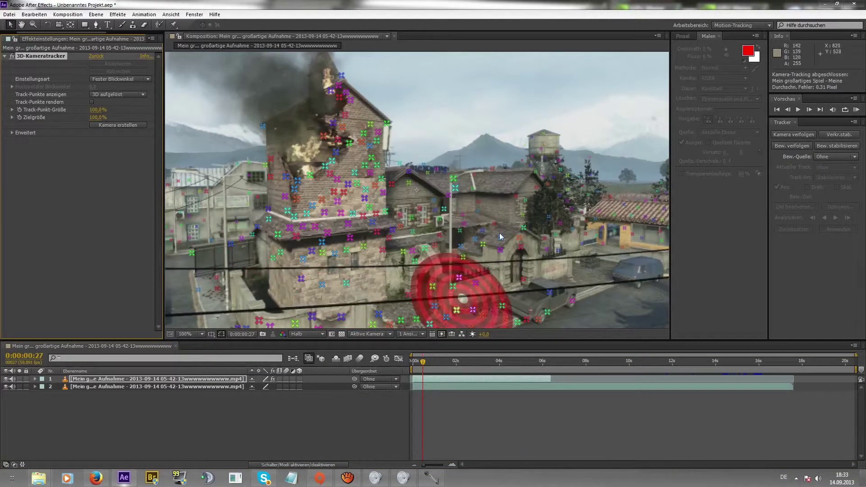
mouse_move(435, 374)
mouse_down()
mouse_move(411, 376)
mouse_move(517, 362)
mouse_up()
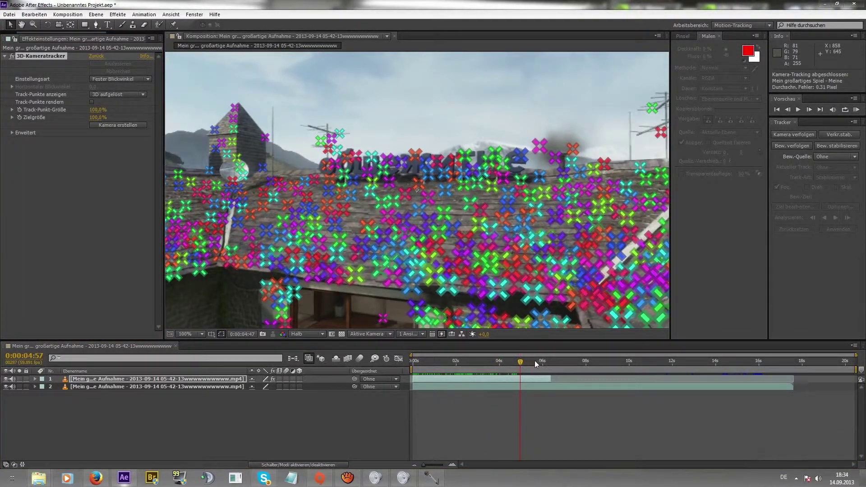
click(520, 362)
click(273, 415)
drag(448, 364, 432, 362)
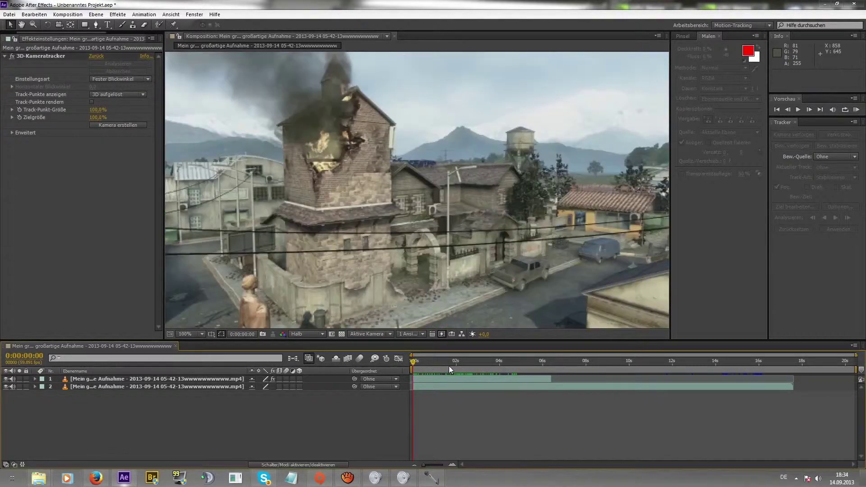
key(space)
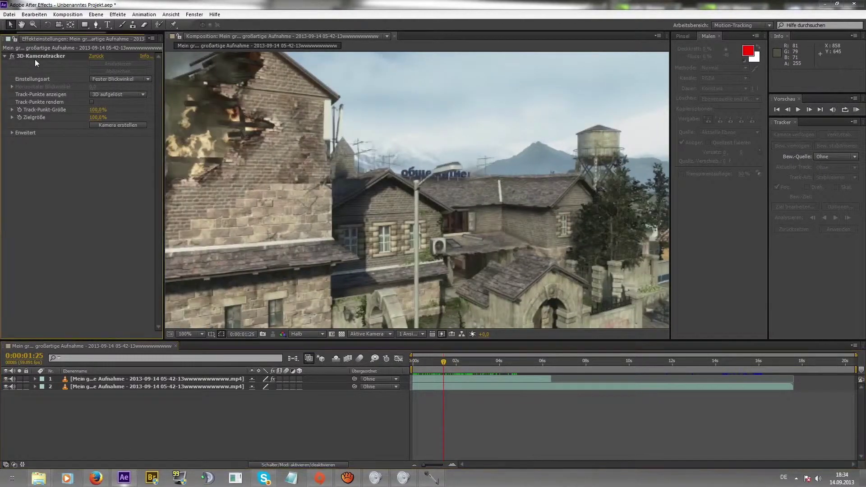
click(49, 58)
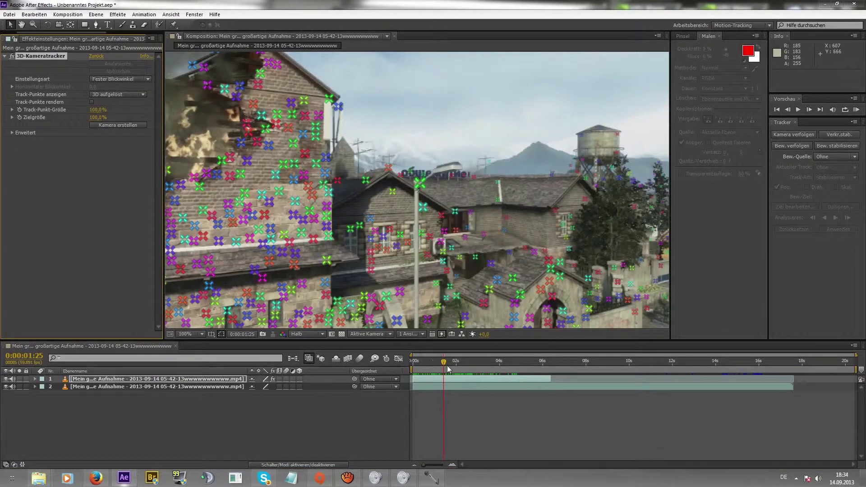
mouse_move(448, 368)
mouse_down()
mouse_move(545, 355)
mouse_move(444, 382)
mouse_up()
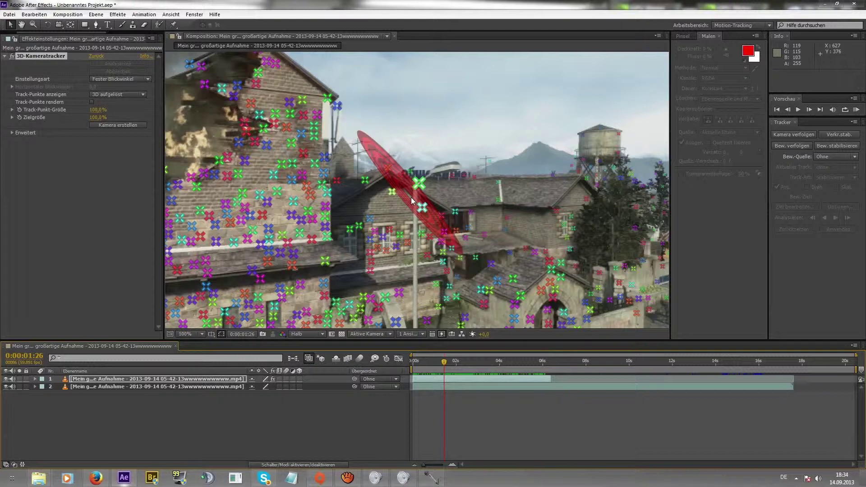
Scrub back to the start, then forward to 0:00:02:10 with the Cyrillic rooftop sign in view
mouse_move(447, 368)
mouse_down()
mouse_move(421, 379)
mouse_move(540, 367)
mouse_move(521, 393)
mouse_move(461, 415)
mouse_move(445, 440)
mouse_move(394, 450)
mouse_up()
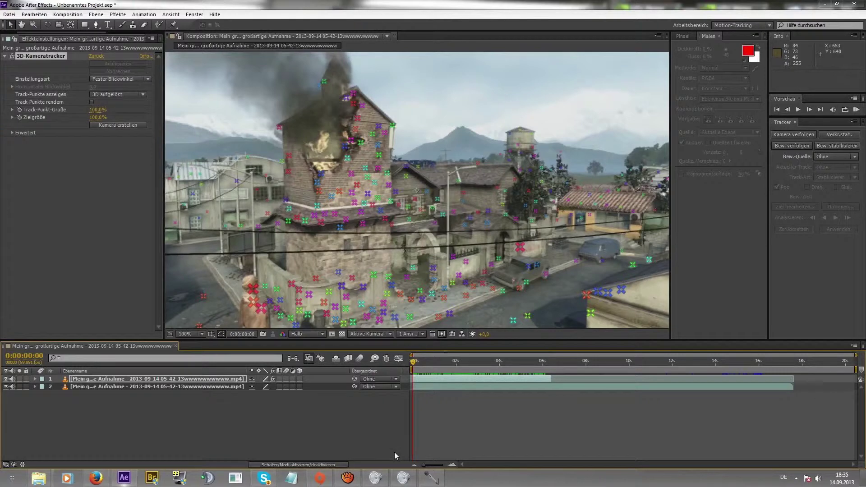
mouse_move(394, 454)
mouse_down()
mouse_move(462, 439)
mouse_move(407, 452)
mouse_move(449, 434)
mouse_move(510, 430)
mouse_move(434, 453)
mouse_move(459, 451)
mouse_up()
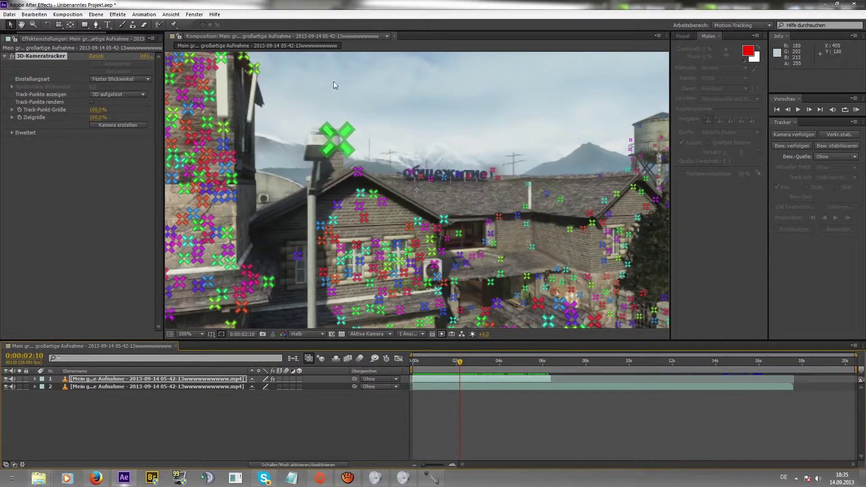
Lasso rooftop track points, choose 'Text und Kamera erstellen', then deselect the points
drag(354, 64, 621, 141)
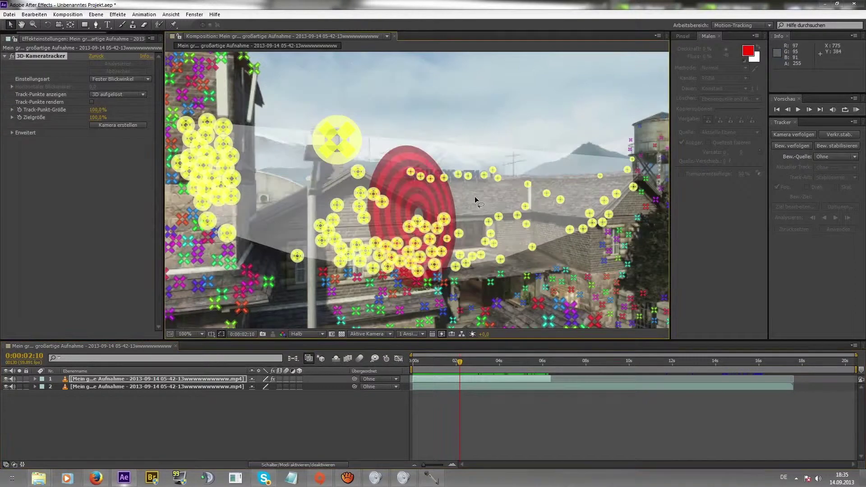
right_click(459, 193)
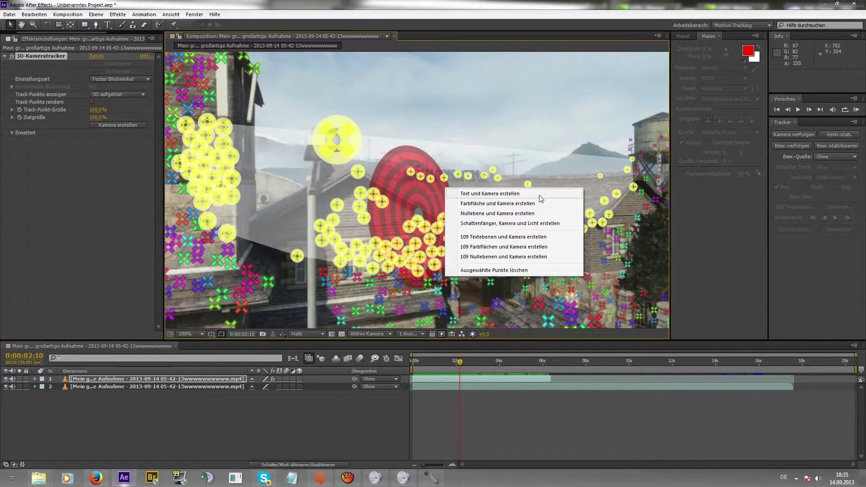
click(483, 193)
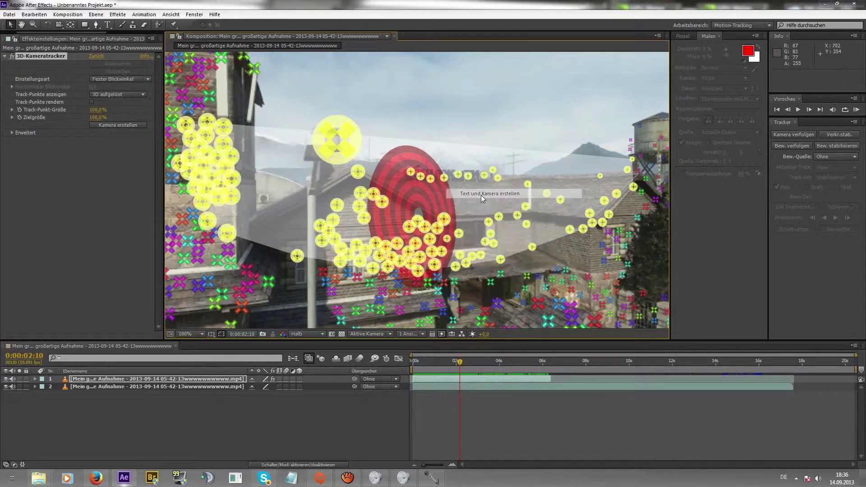
click(329, 423)
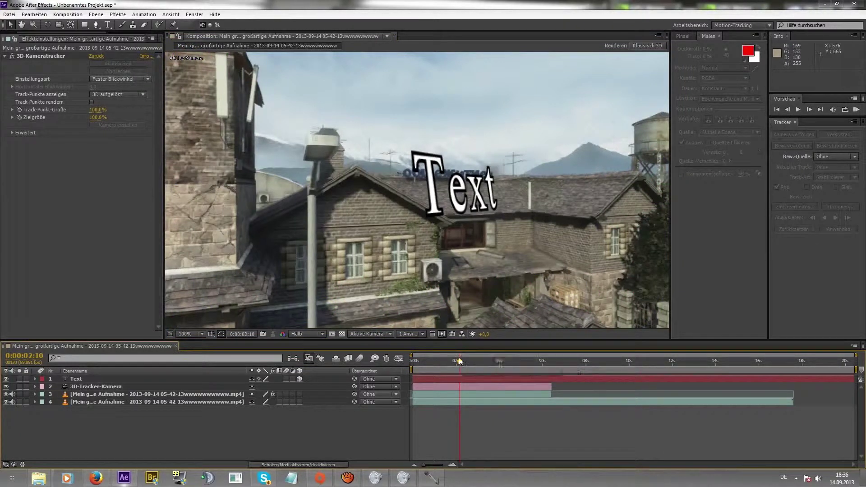
Select the Text layer and change the Arbeitsbereich workspace to Standard
mouse_move(459, 361)
mouse_down()
mouse_move(439, 369)
mouse_move(530, 362)
mouse_move(534, 372)
mouse_move(484, 394)
mouse_up()
click(224, 386)
click(227, 380)
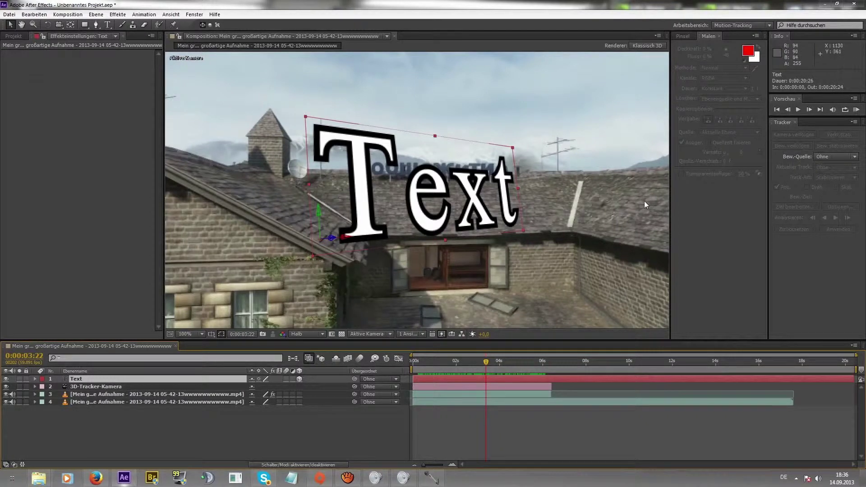
click(733, 26)
click(745, 112)
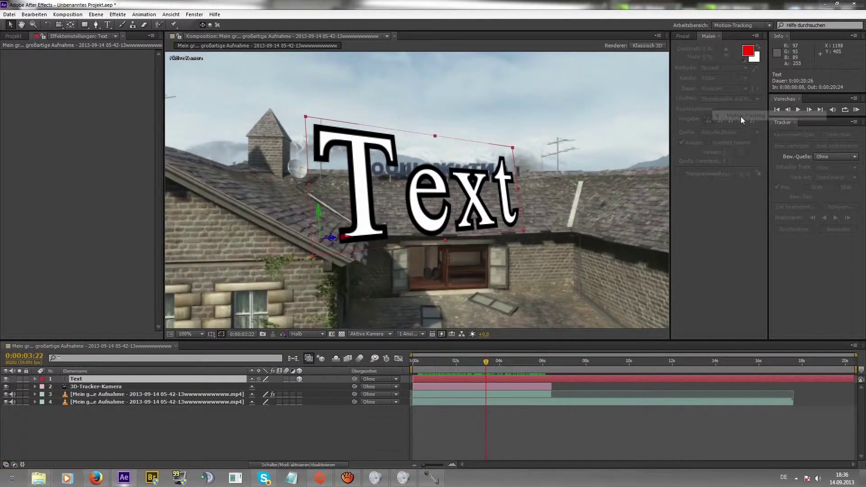
click(728, 27)
click(744, 122)
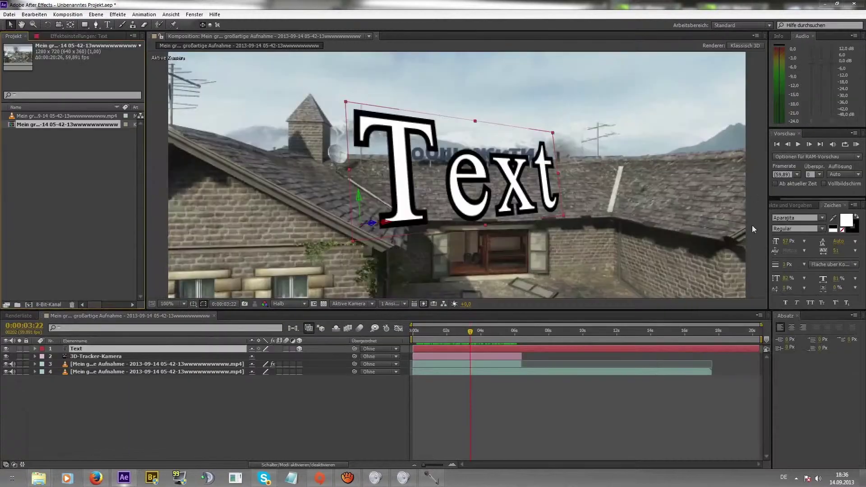
mouse_move(435, 341)
mouse_down()
mouse_move(500, 341)
mouse_move(491, 342)
mouse_up()
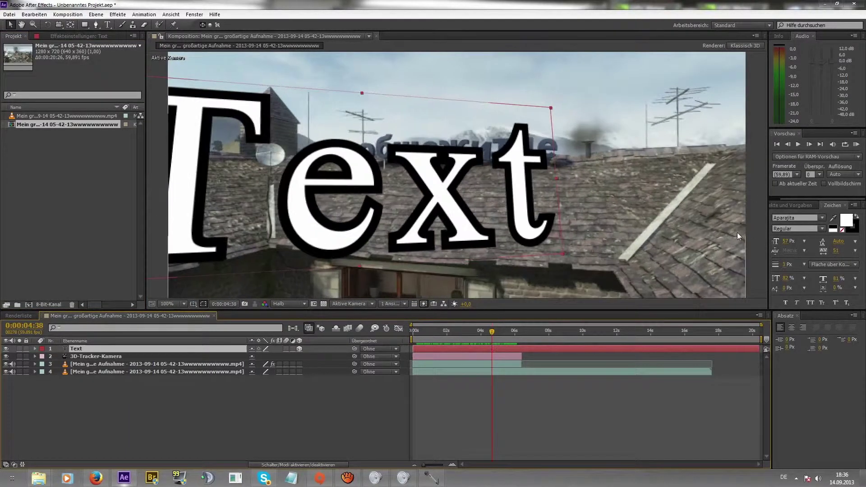
Set the Text's font size to 28 px and move it up onto the rooftop sign
drag(791, 246, 746, 281)
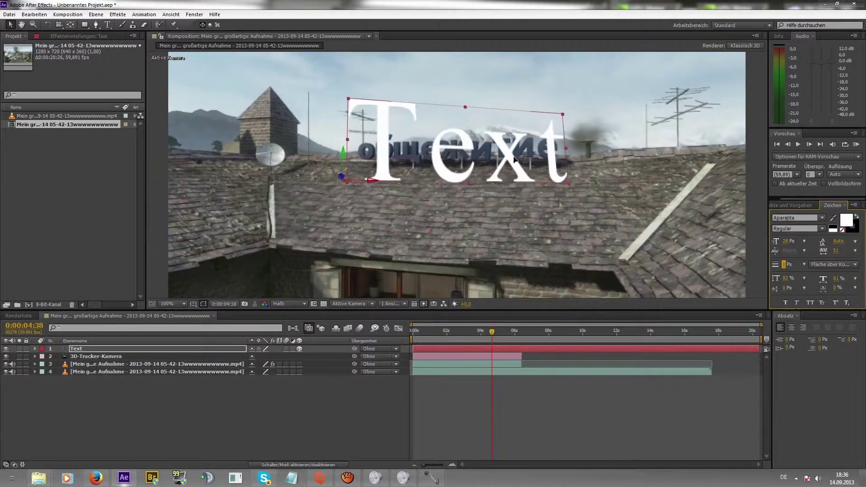
drag(269, 228, 327, 133)
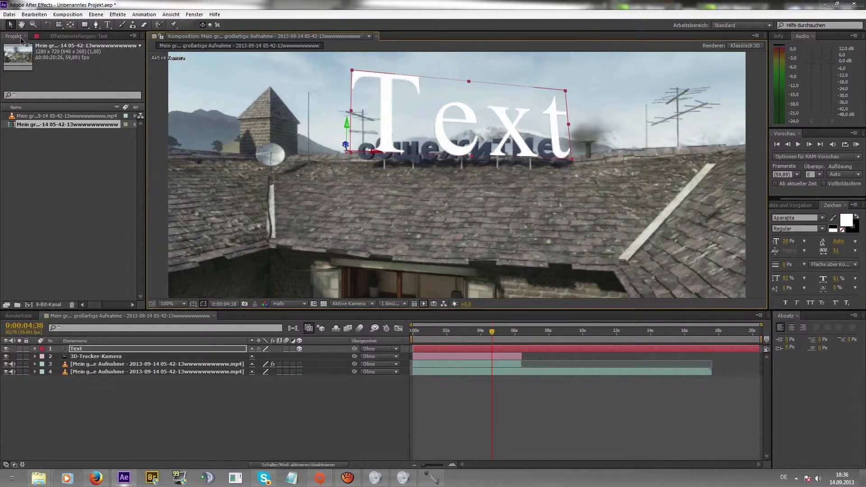
key(w)
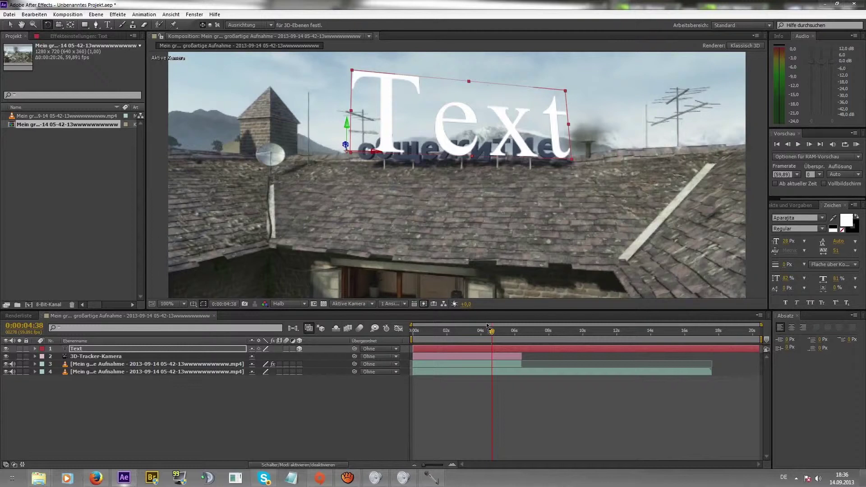
Rotate the Text upright to face the camera and place it just above the Cyrillic sign
drag(492, 334, 474, 332)
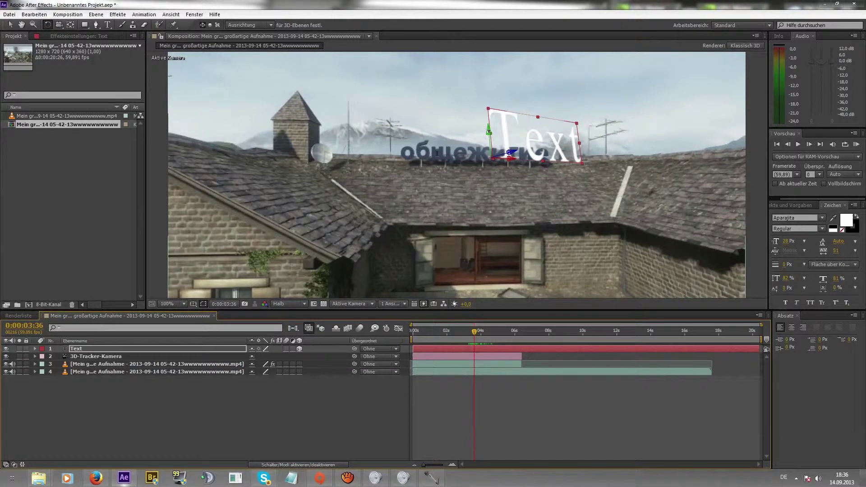
drag(488, 131, 477, 134)
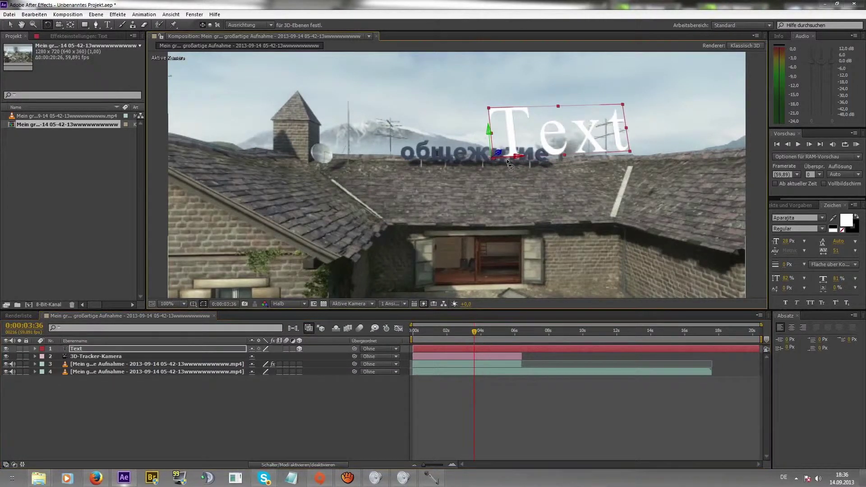
drag(515, 163, 518, 163)
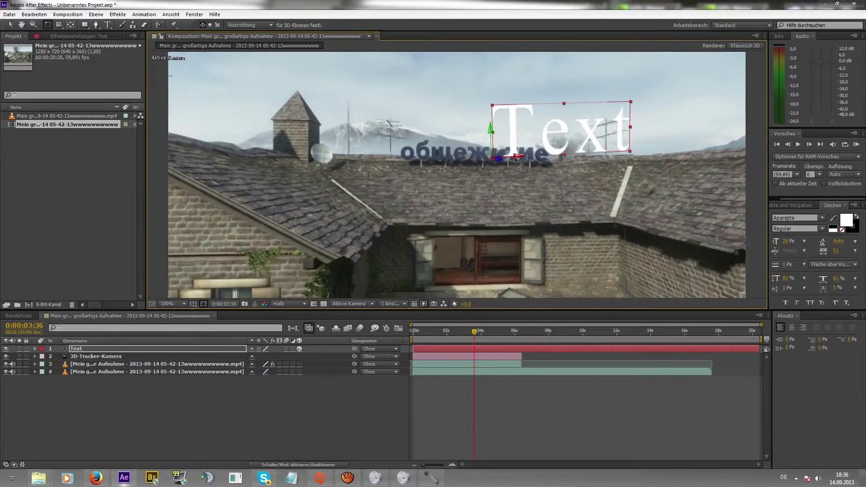
drag(499, 159, 499, 159)
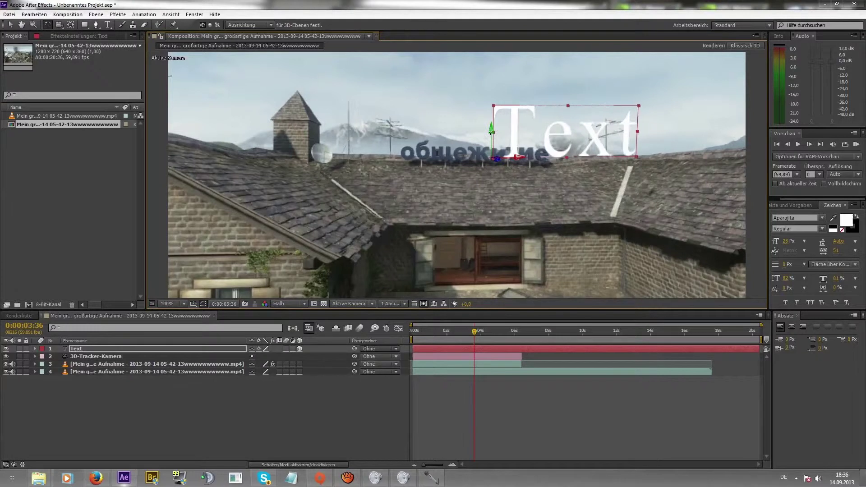
drag(315, 115, 344, 115)
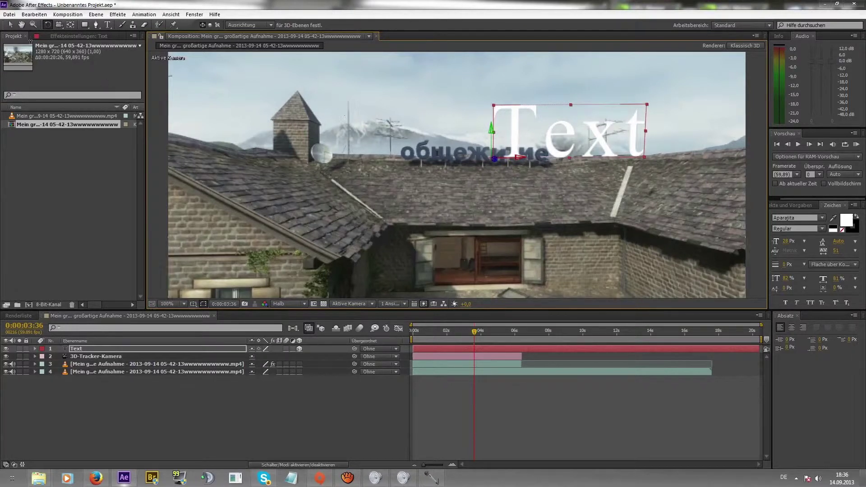
key(v)
drag(497, 135, 381, 125)
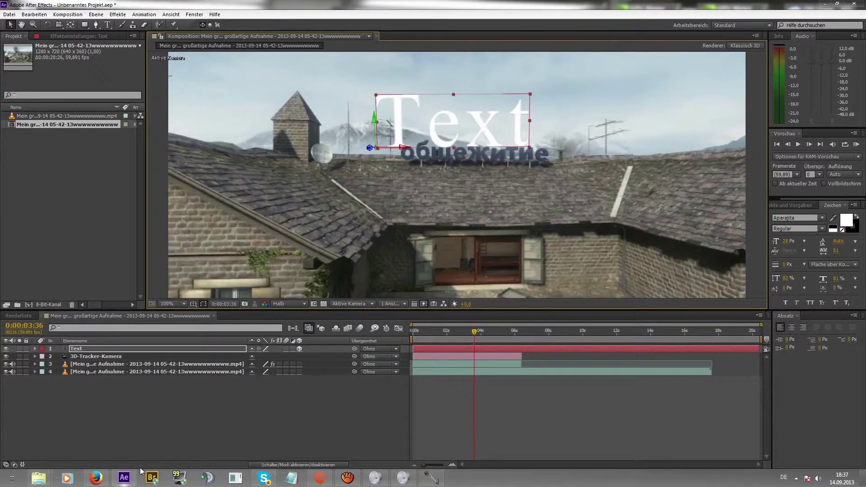
click(264, 478)
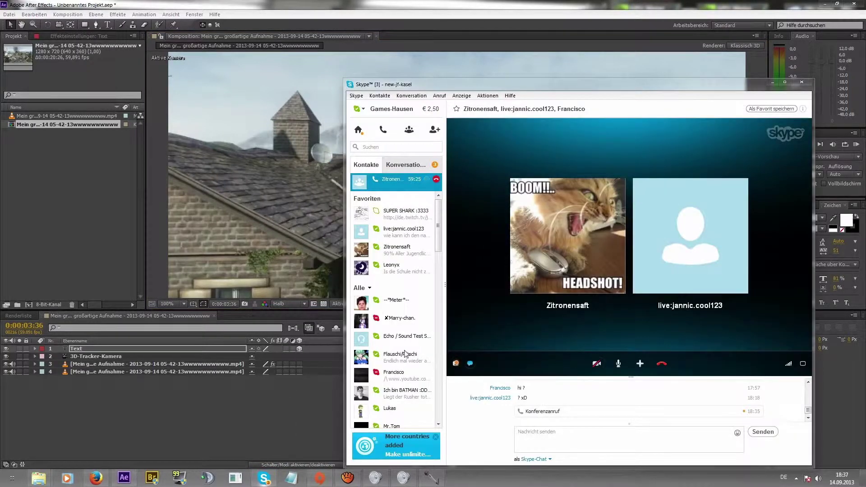
click(396, 382)
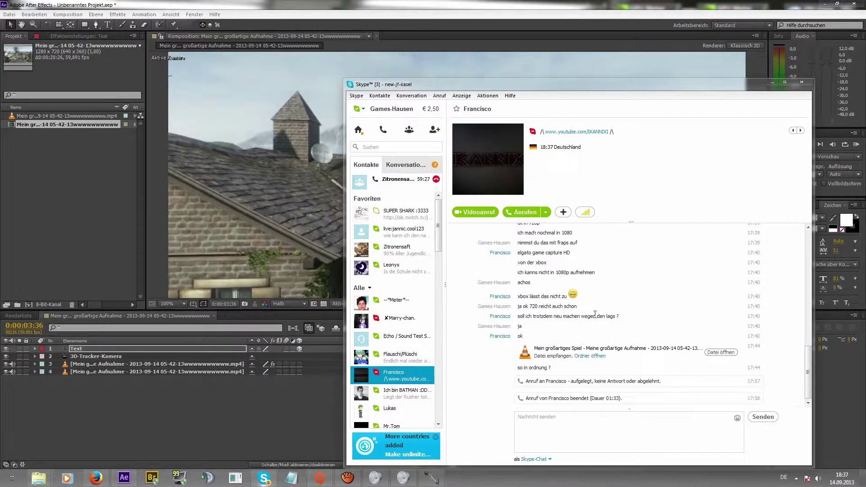
scroll(604, 316, up, 1)
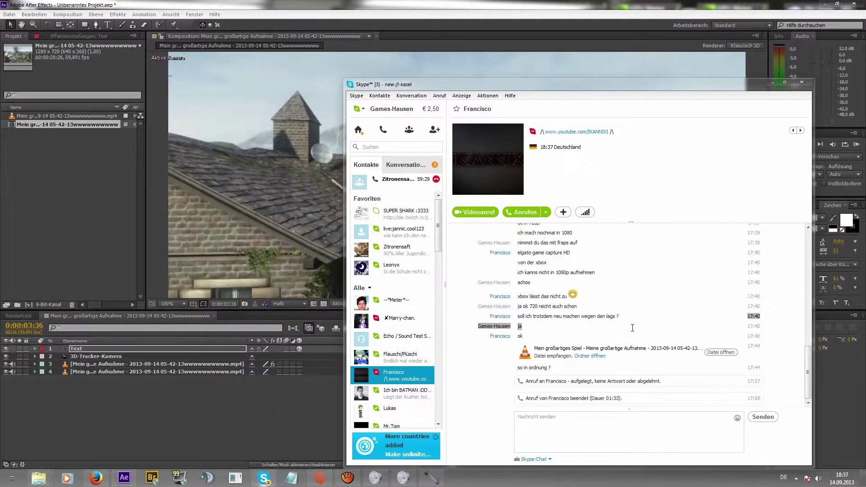
scroll(637, 330, up, 1)
scroll(637, 331, up, 3)
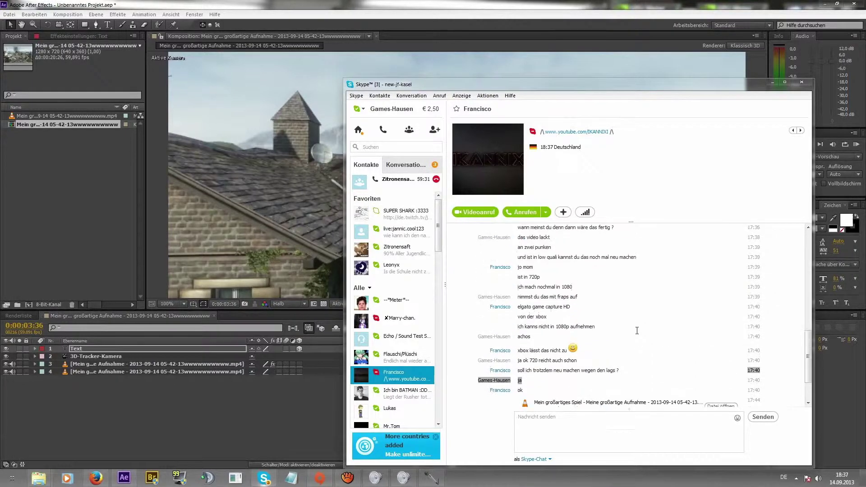
drag(808, 355, 808, 305)
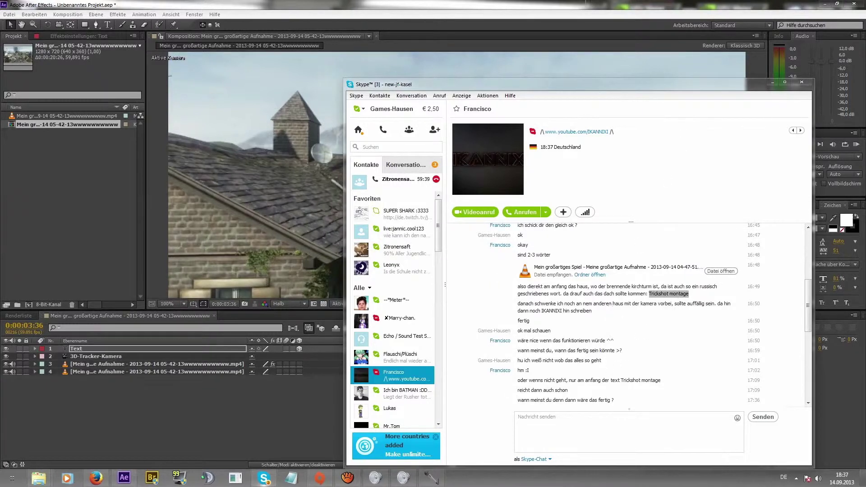
click(772, 82)
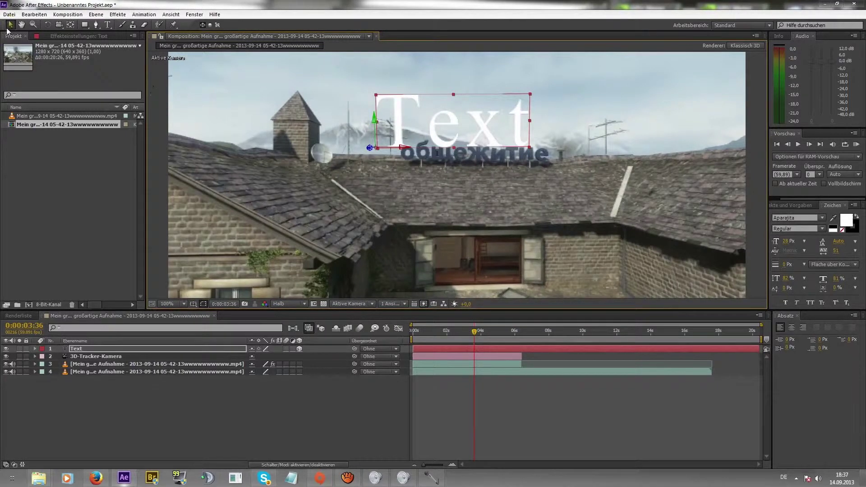
Replace the placeholder text with the pasted title, then shrink it and slide it left
click(106, 25)
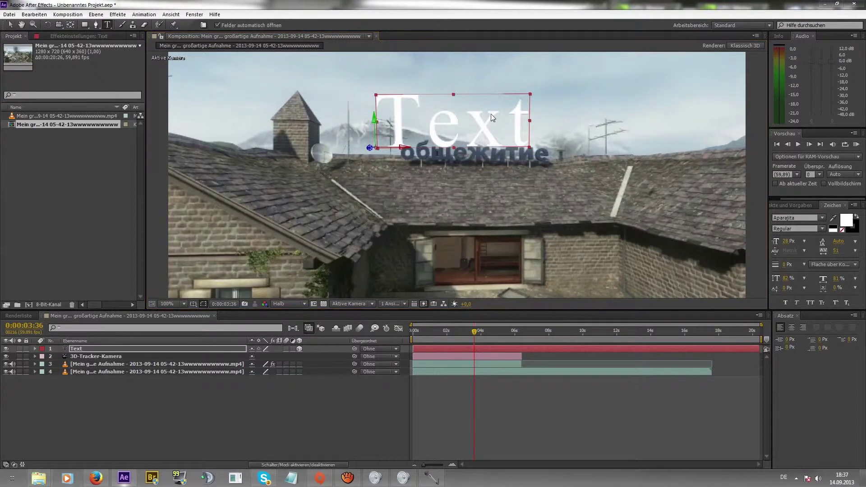
double_click(527, 123)
key(ctrl+v)
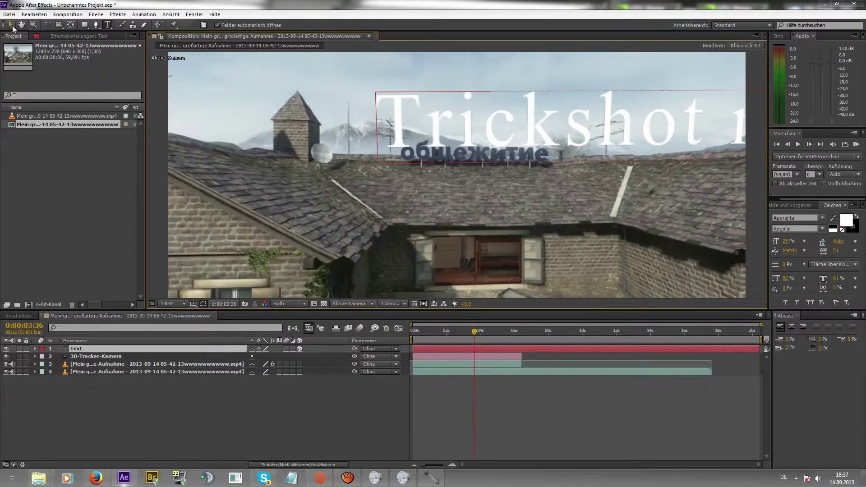
click(13, 25)
drag(774, 241, 767, 241)
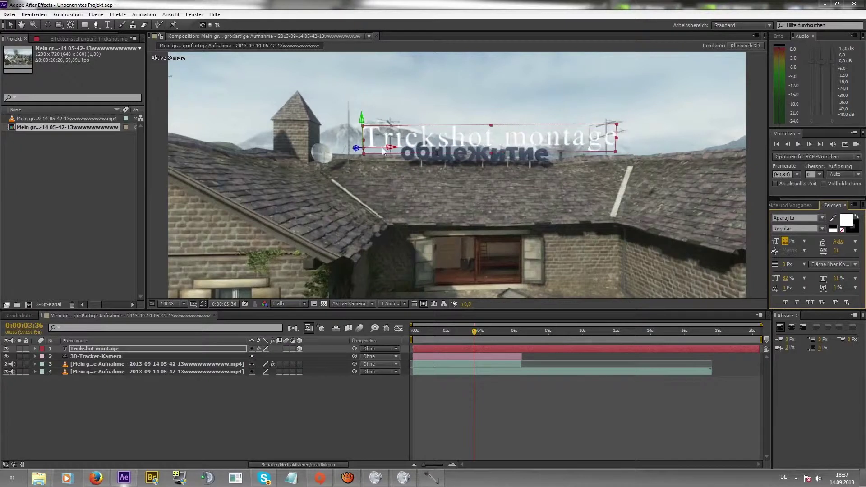
drag(406, 150, 376, 150)
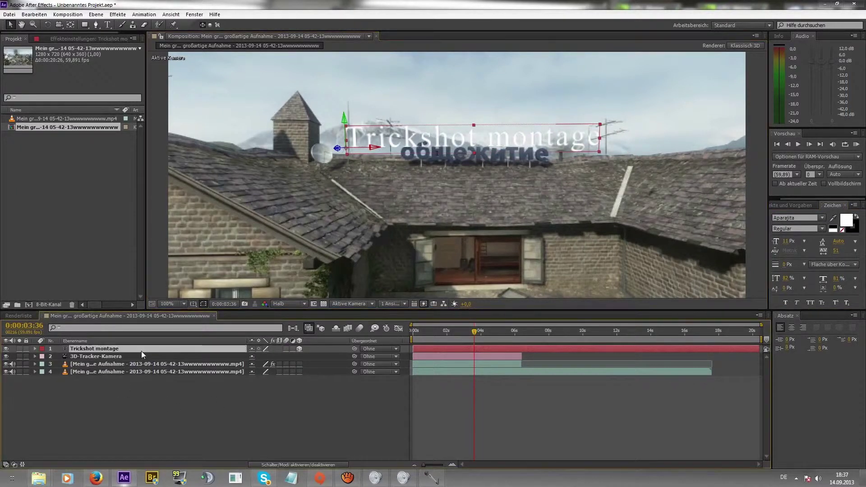
Delete the Trickshot montage text layer and set the font size to 376, then about 423 Px
key(Delete)
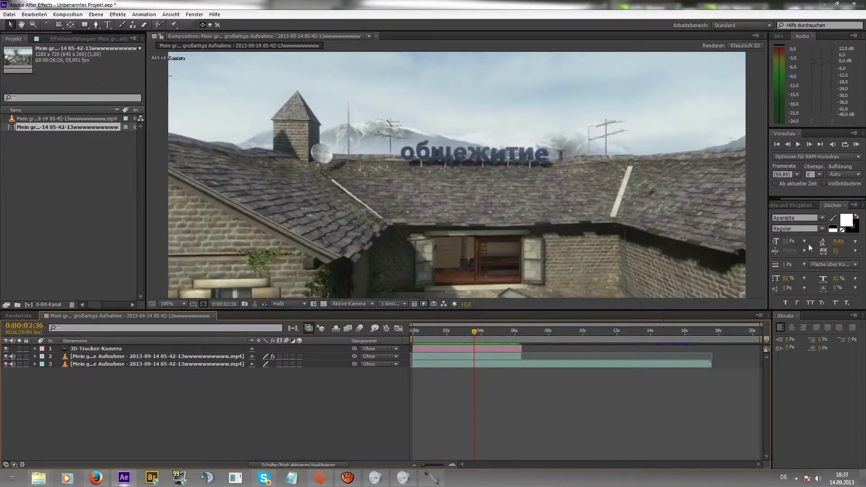
click(789, 241)
text(376)
key(Return)
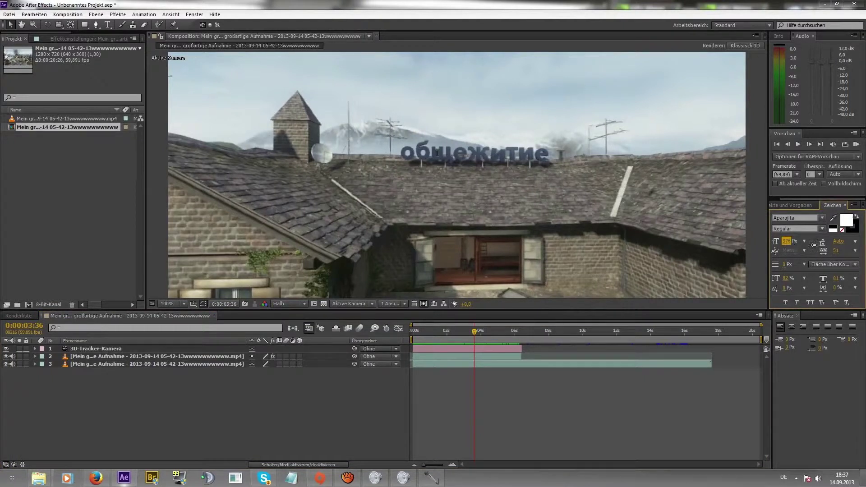
drag(813, 244, 814, 245)
Select the gameplay footage layer and display the 3D camera tracker's track points
click(151, 350)
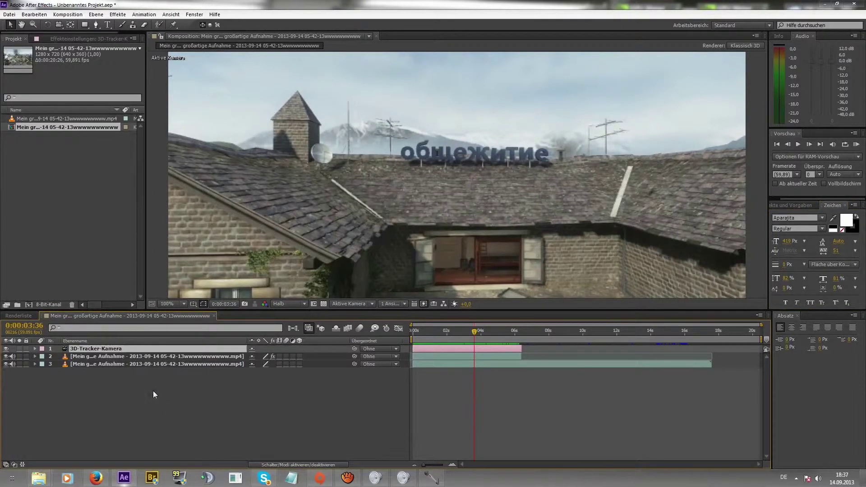
click(95, 40)
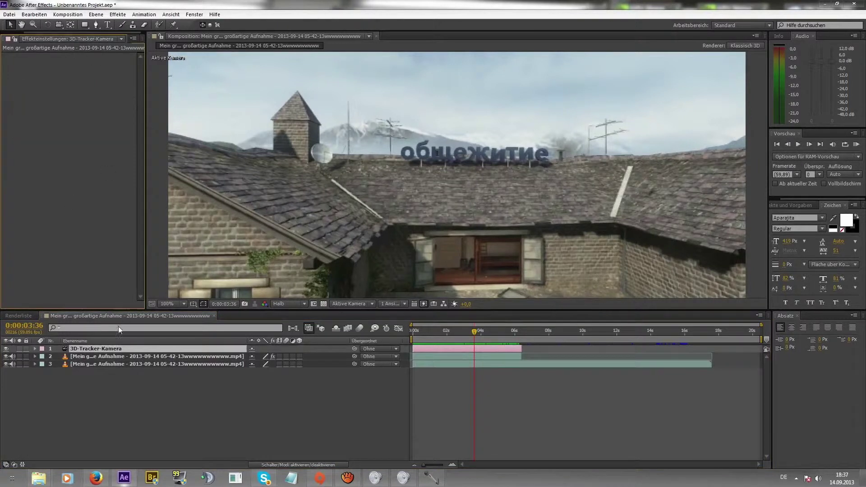
click(115, 355)
click(63, 67)
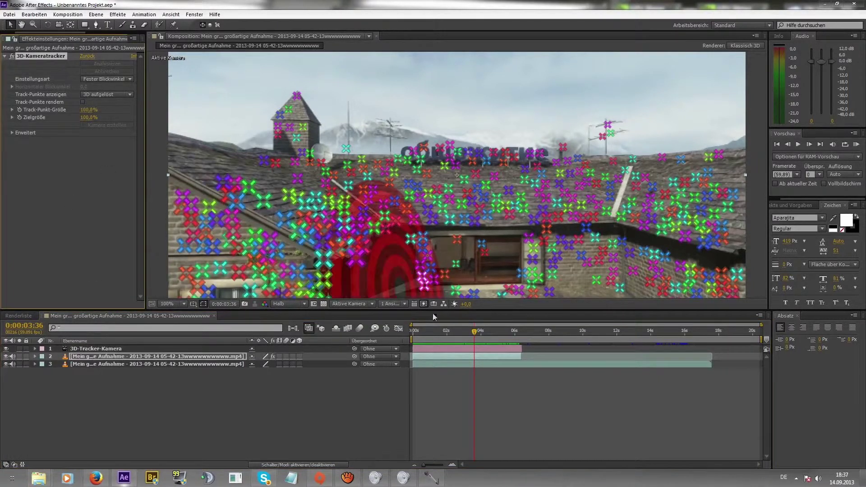
At an earlier frame, select track points across the house roof and create a Text layer on that plane
drag(474, 332, 451, 332)
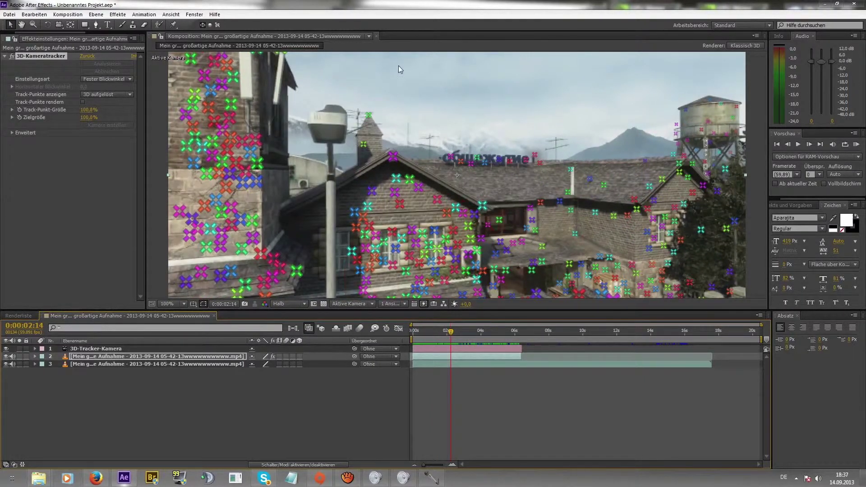
drag(322, 84, 585, 113)
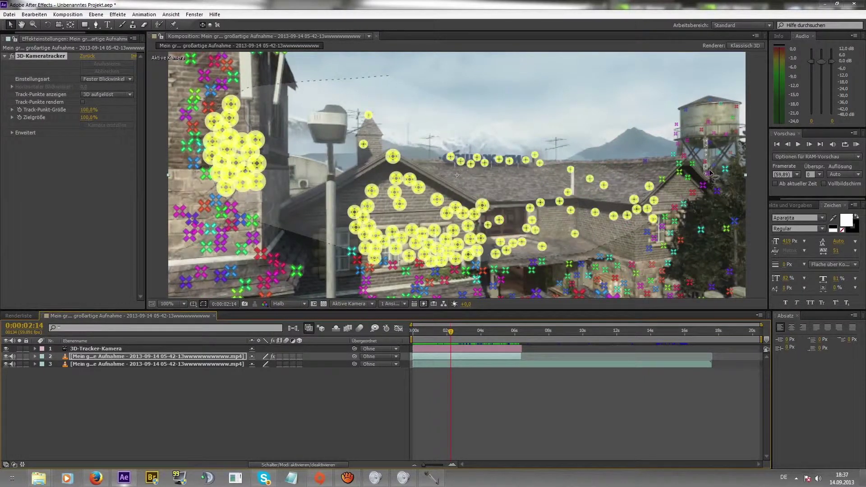
drag(437, 104, 381, 159)
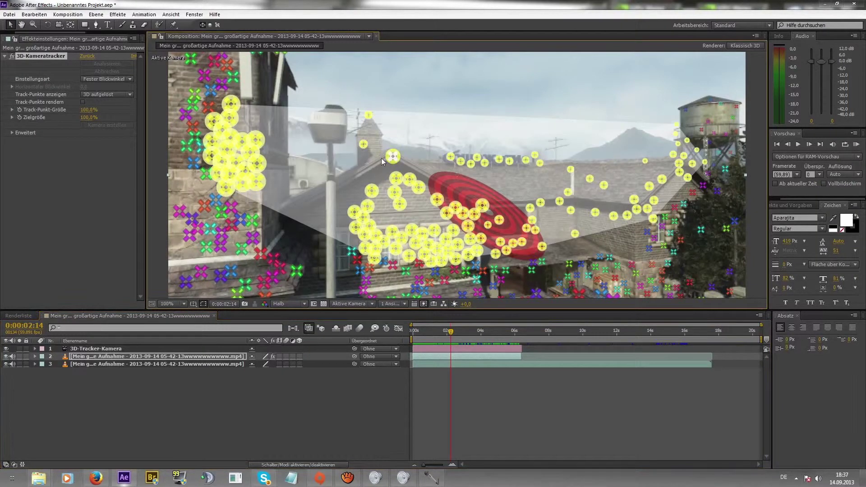
click(410, 58)
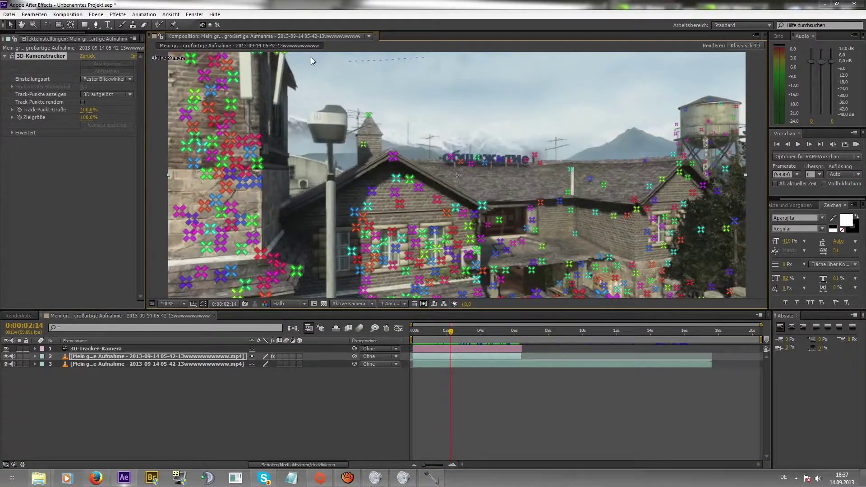
mouse_move(182, 54)
mouse_down()
mouse_move(743, 140)
mouse_move(667, 81)
mouse_up()
right_click(494, 156)
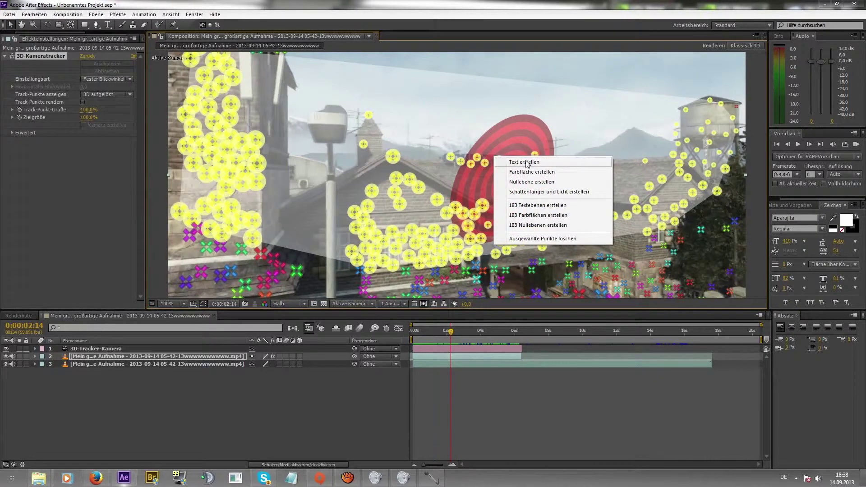
click(526, 161)
Select the new Text layer and preview it following the camera around the one-second mark
click(257, 438)
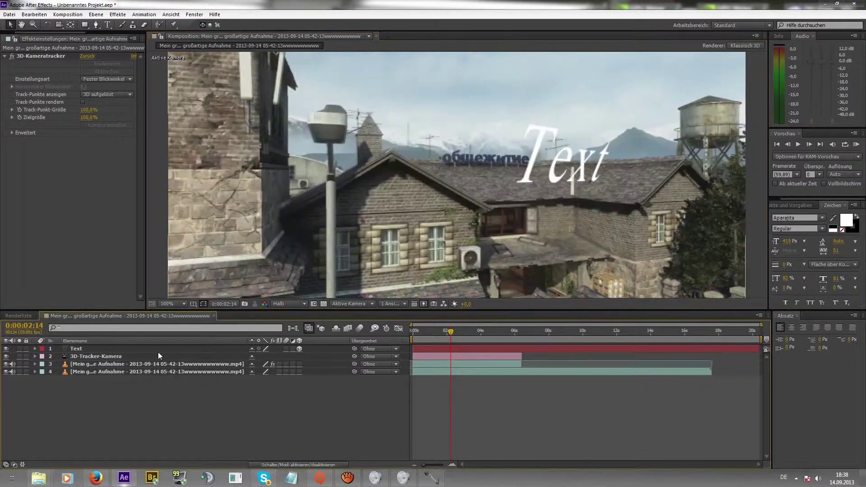
click(180, 350)
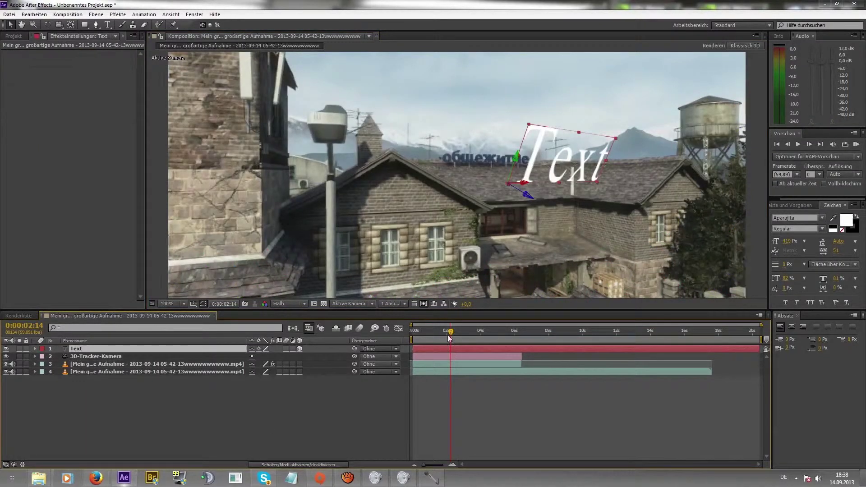
key(space)
drag(472, 337, 426, 356)
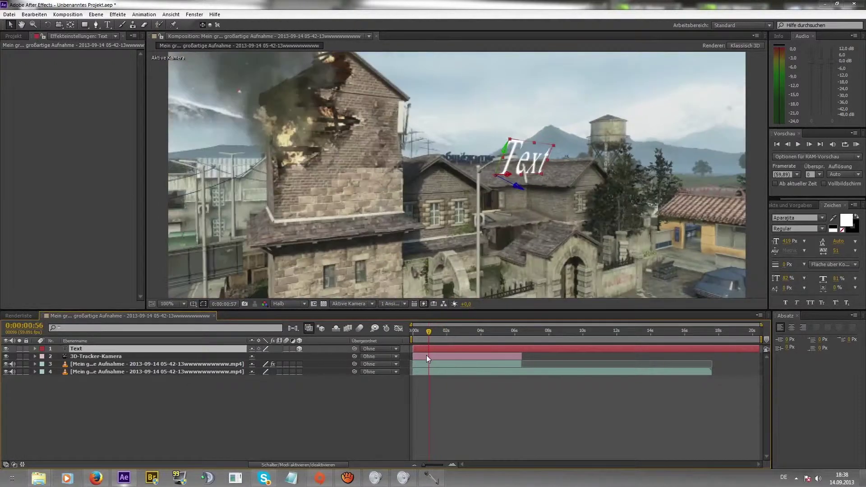
click(551, 358)
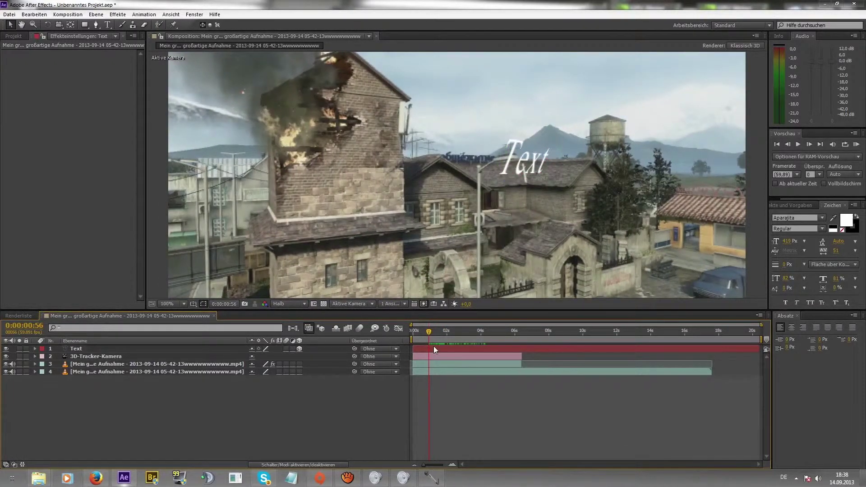
drag(429, 330, 430, 332)
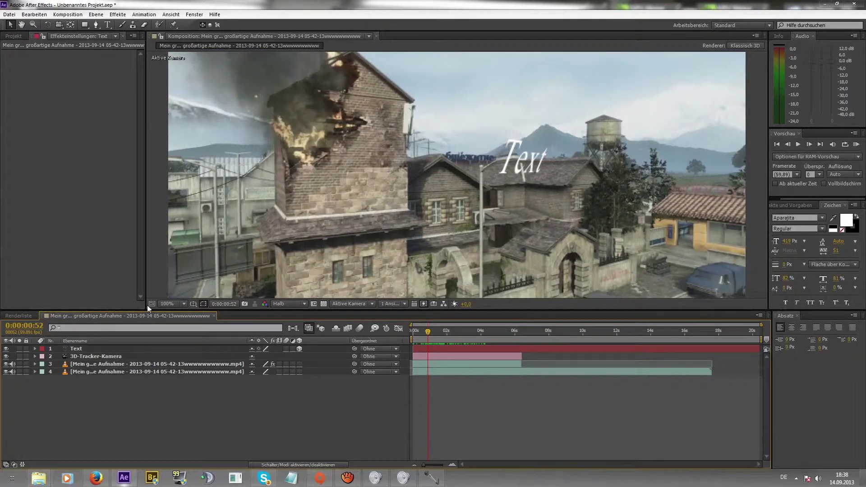
drag(429, 337, 431, 336)
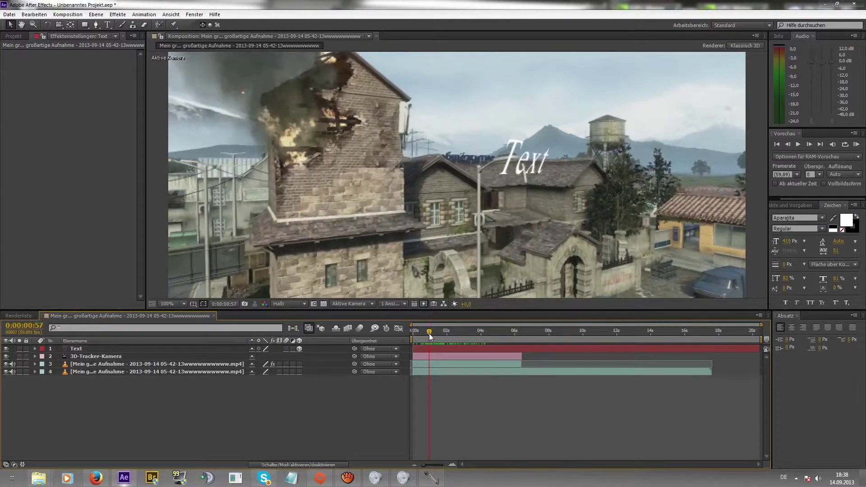
drag(432, 336, 429, 332)
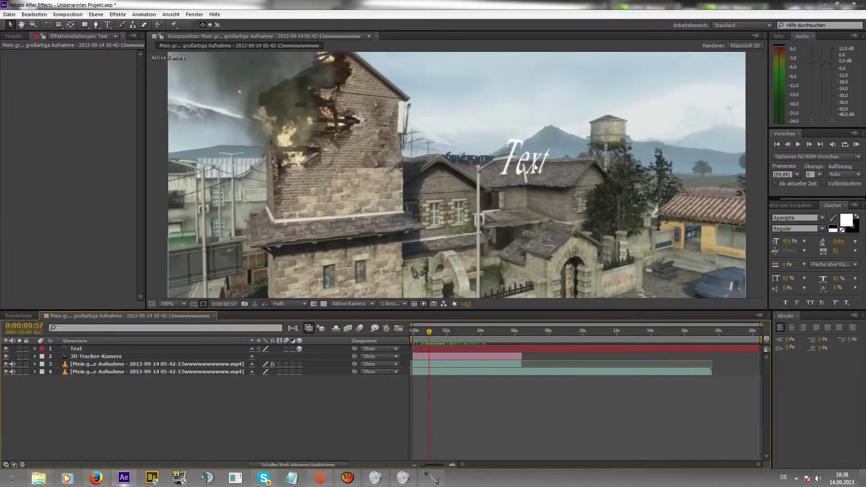
Scrub between two and three seconds to review tracking, then reselect the Text layer
click(150, 364)
mouse_move(429, 331)
mouse_down()
mouse_move(519, 339)
mouse_move(461, 366)
mouse_up()
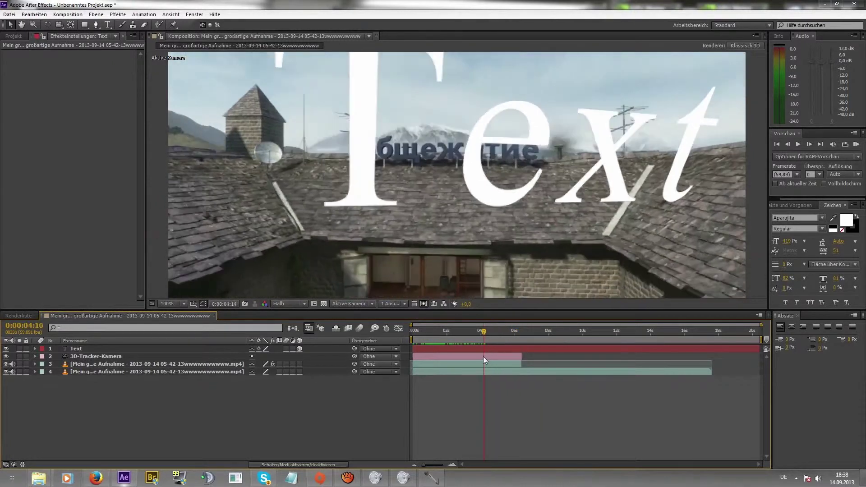
drag(461, 366, 450, 372)
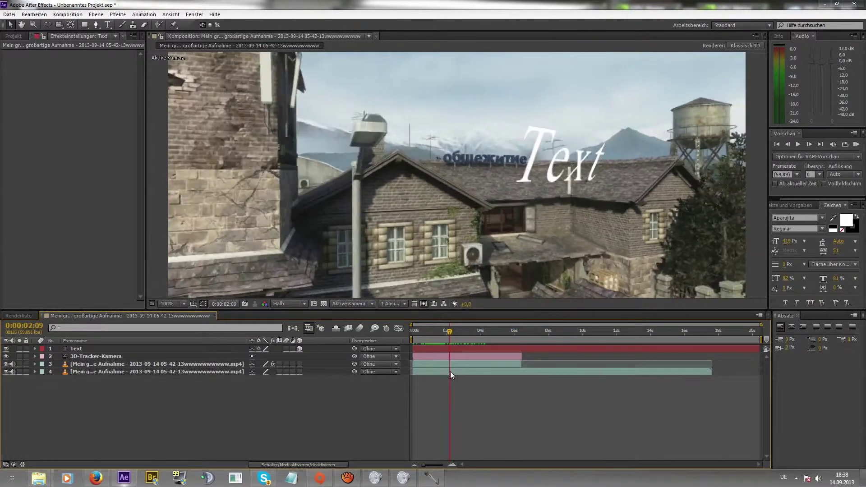
click(213, 364)
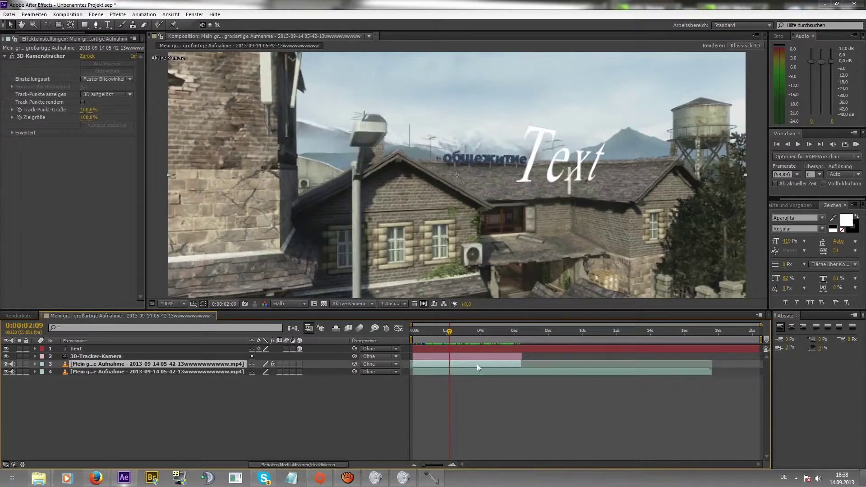
drag(445, 334, 469, 339)
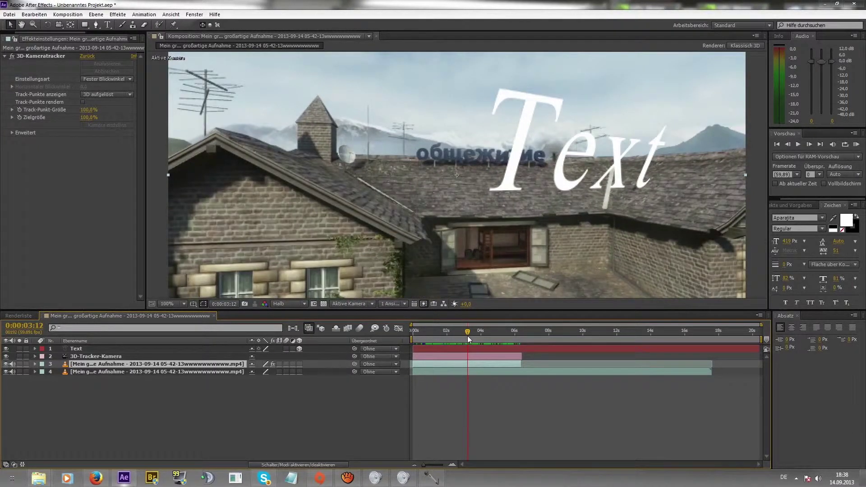
click(36, 58)
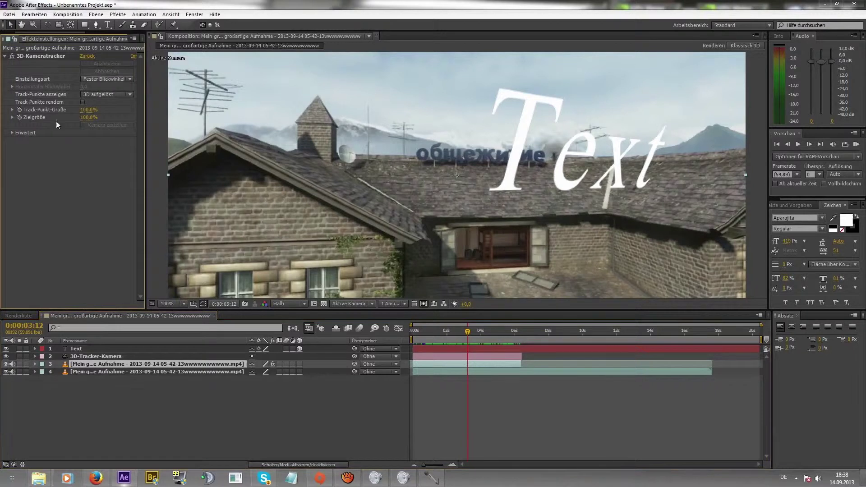
click(75, 348)
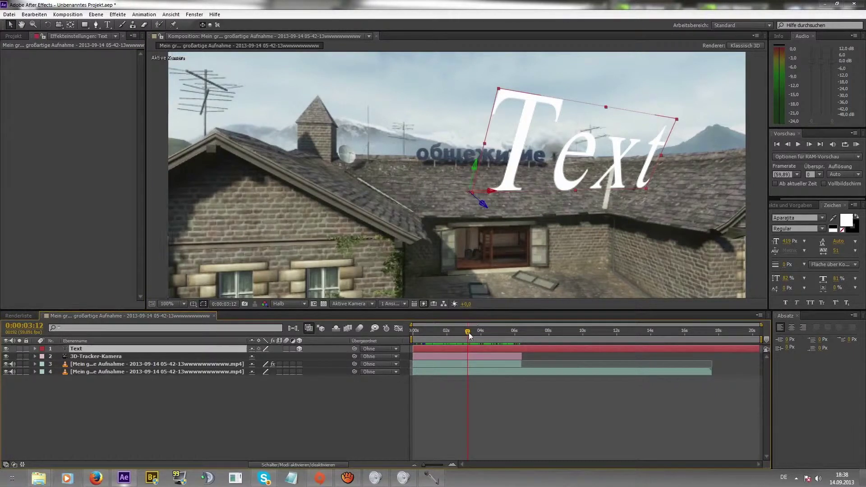
drag(469, 335, 472, 335)
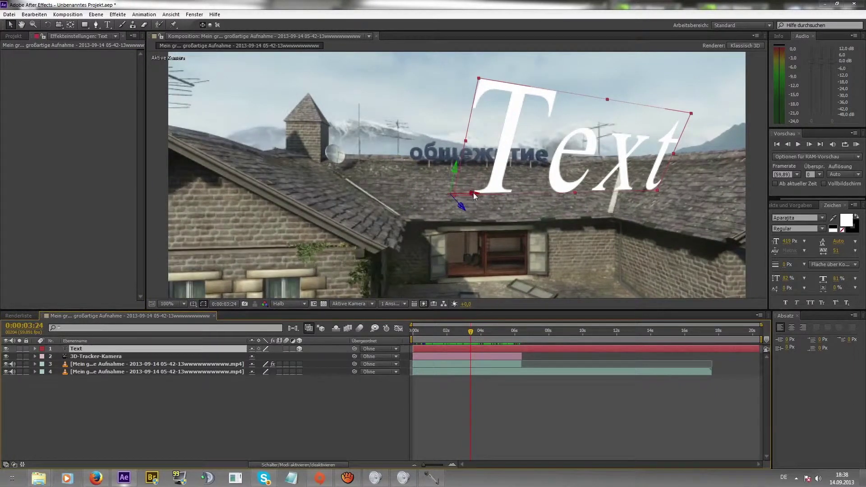
Reduce the Text to about 219 Px and slide it over the roof sign
drag(473, 194, 398, 195)
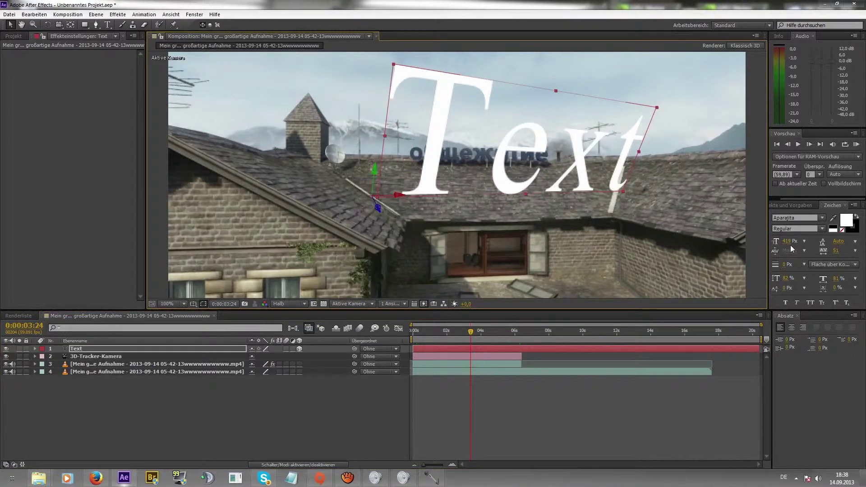
mouse_move(787, 242)
mouse_down()
mouse_move(709, 247)
mouse_move(727, 250)
mouse_up()
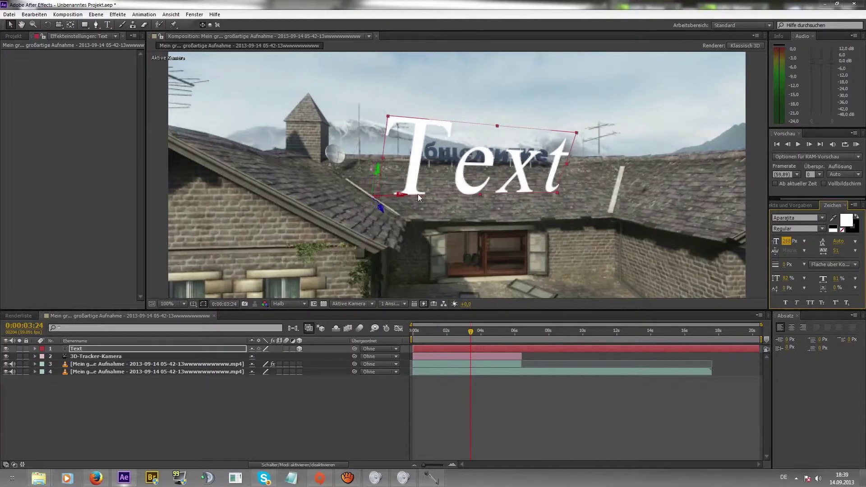
drag(399, 197, 456, 196)
Rotate the 3D Text to face the camera level, then move it up and further away
click(48, 24)
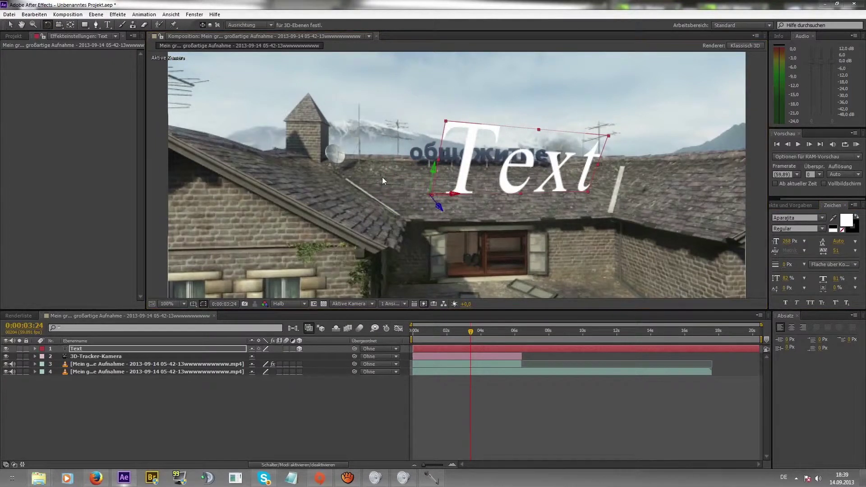
drag(435, 172, 455, 174)
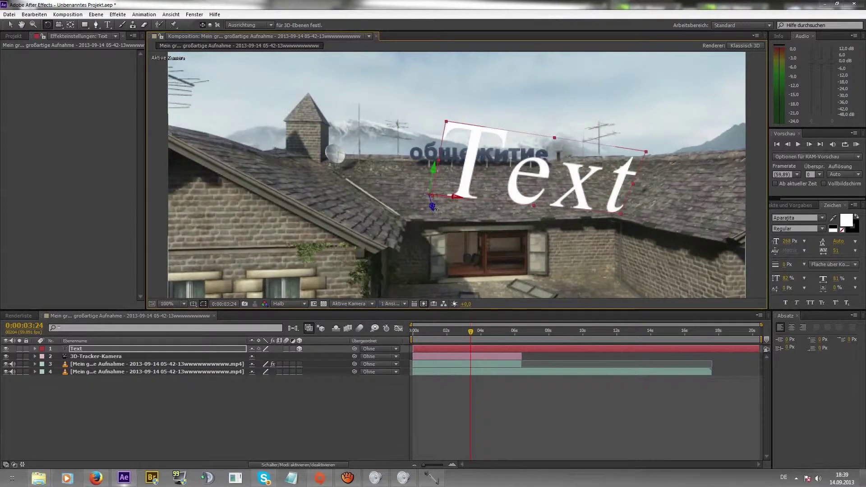
drag(434, 208, 430, 208)
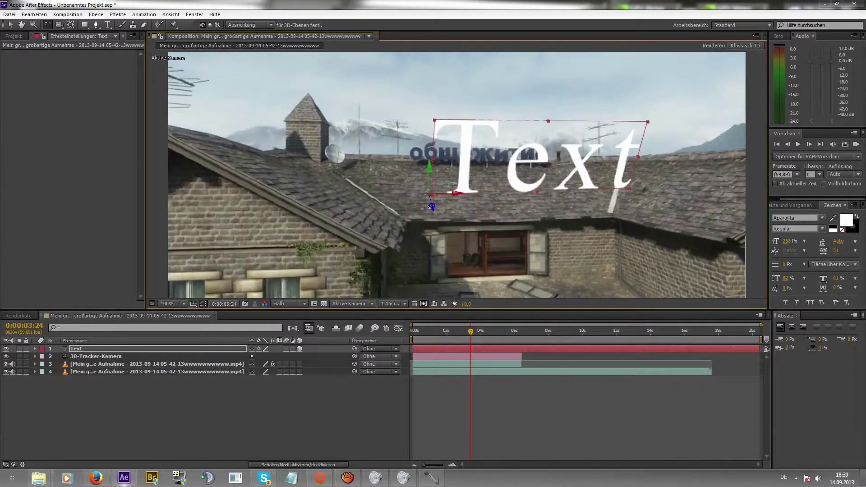
drag(431, 207, 430, 207)
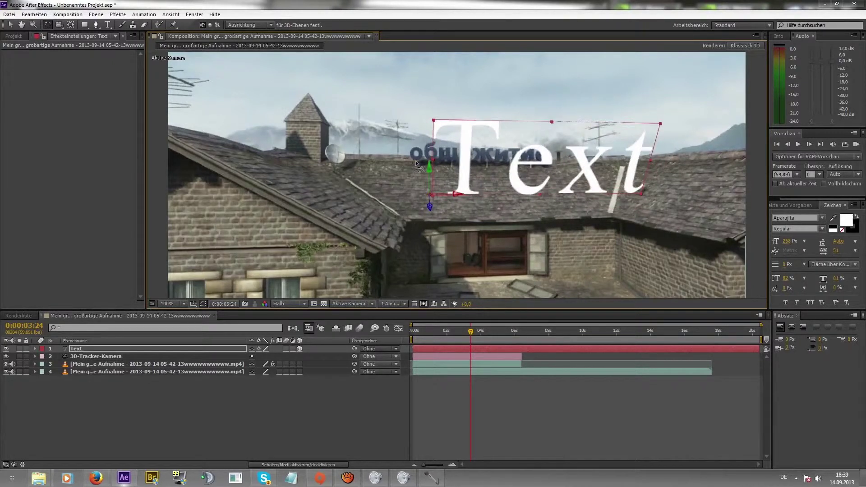
drag(430, 171, 433, 172)
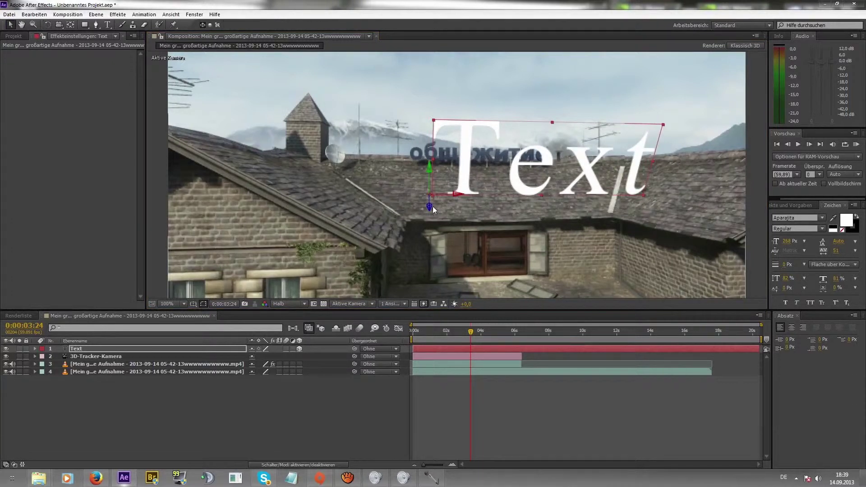
mouse_move(432, 207)
mouse_down()
mouse_move(435, 44)
mouse_move(809, 271)
mouse_move(769, 243)
mouse_up()
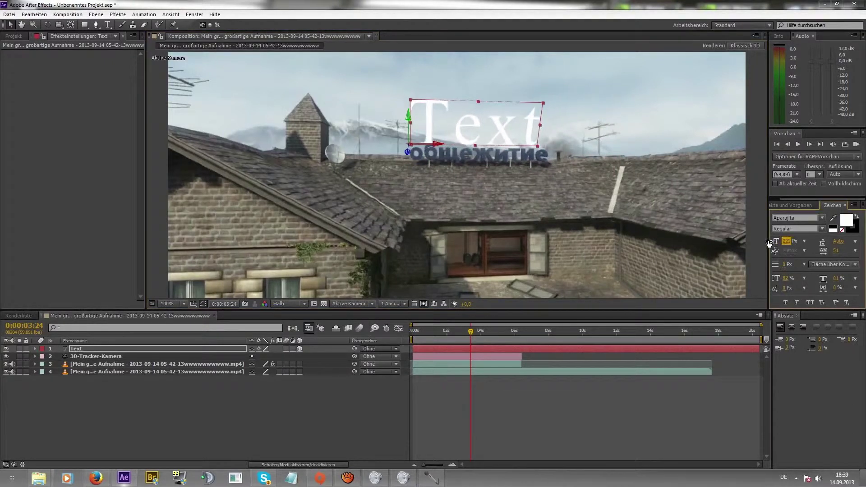
Retype the 3D text as 'Trickshot montage' and shrink it to 79 Px
click(104, 351)
click(108, 24)
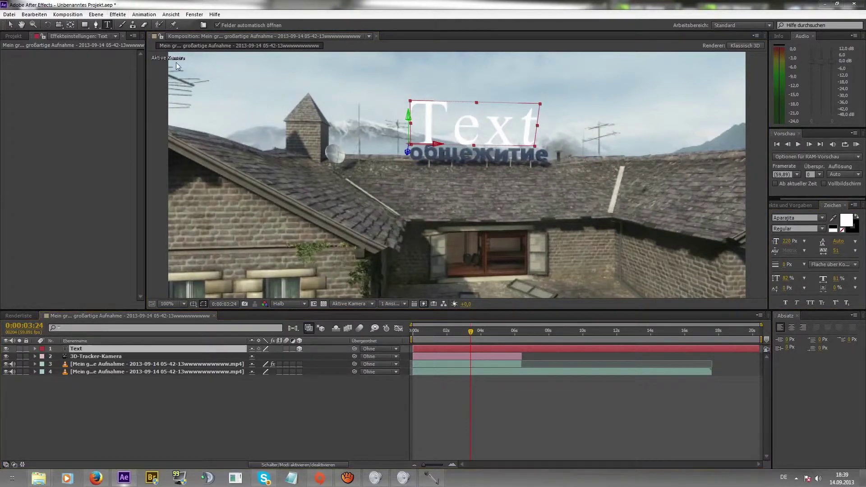
click(528, 135)
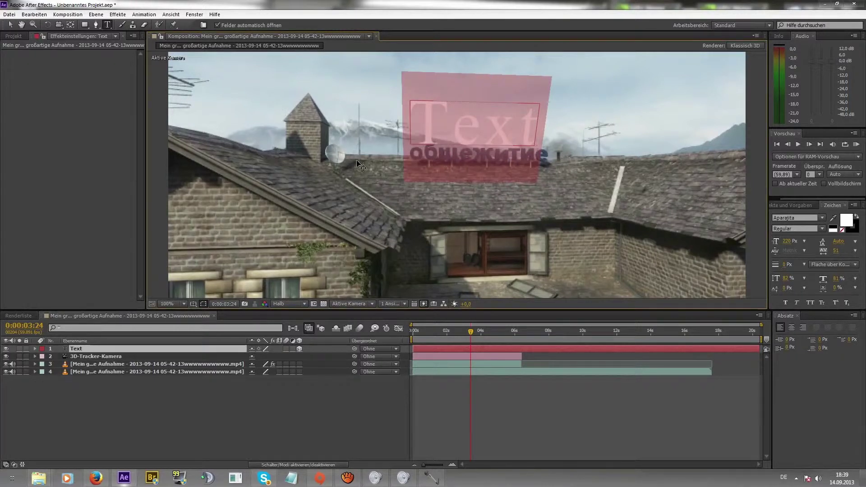
text(Trickshot montage)
click(10, 25)
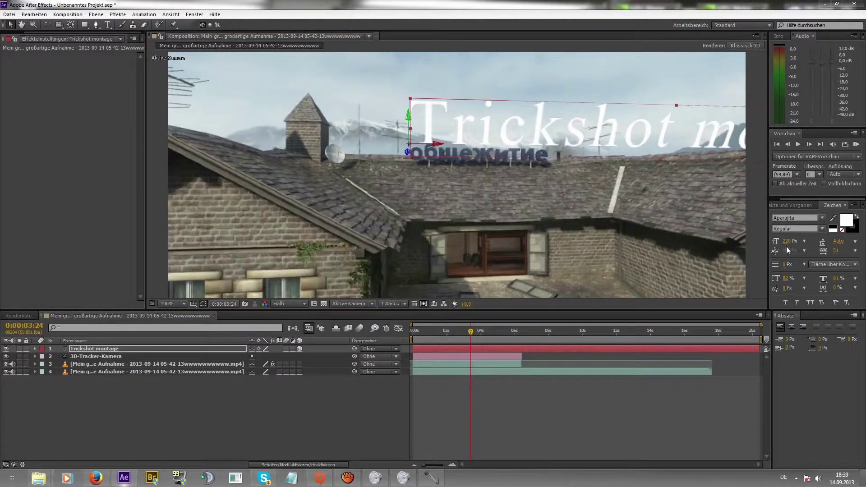
mouse_move(786, 241)
mouse_down()
mouse_move(457, 142)
mouse_move(408, 146)
mouse_up()
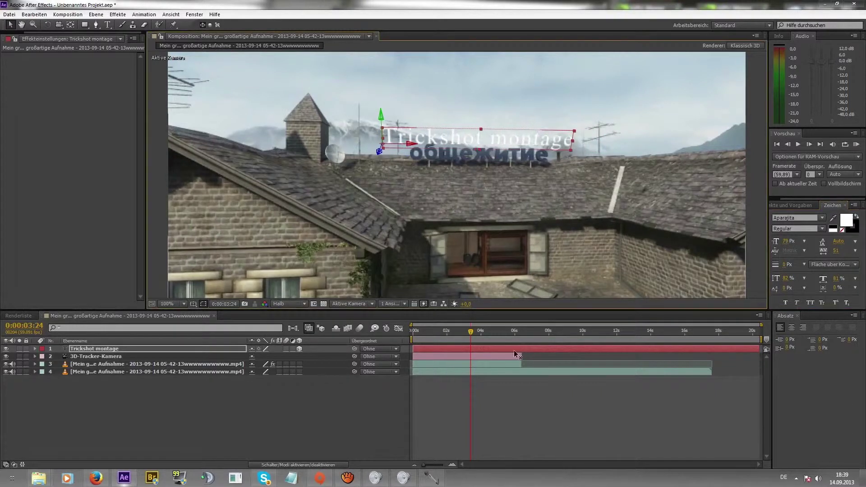
mouse_move(471, 332)
mouse_down()
mouse_move(514, 342)
mouse_move(506, 341)
mouse_up()
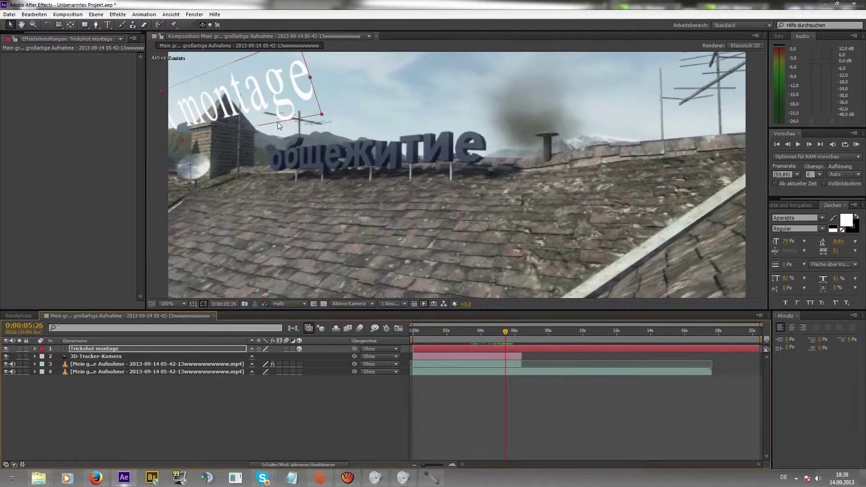
Move the title just above the Cyrillic sign, enlarge it to about 103 Px and recenter it
key(comma)
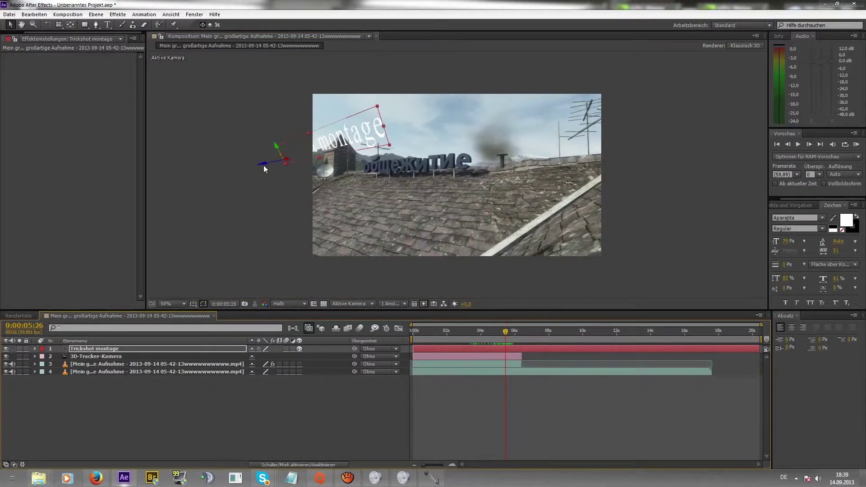
drag(264, 166, 352, 148)
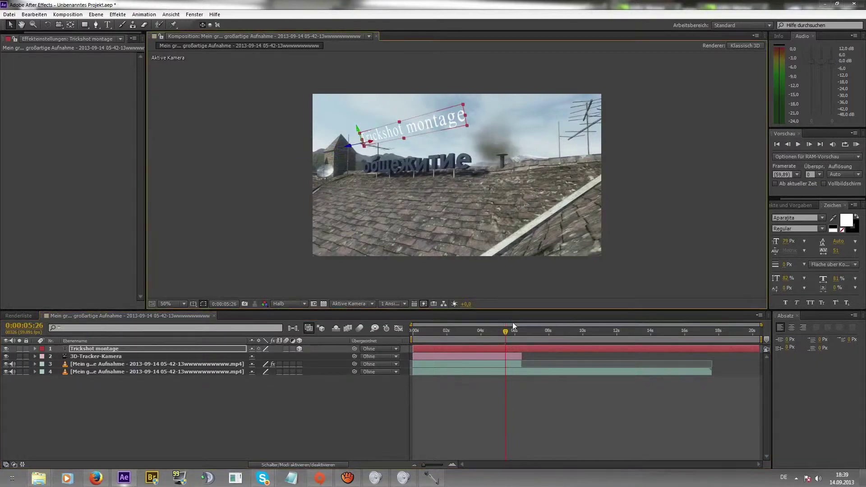
drag(508, 336, 510, 337)
key(period)
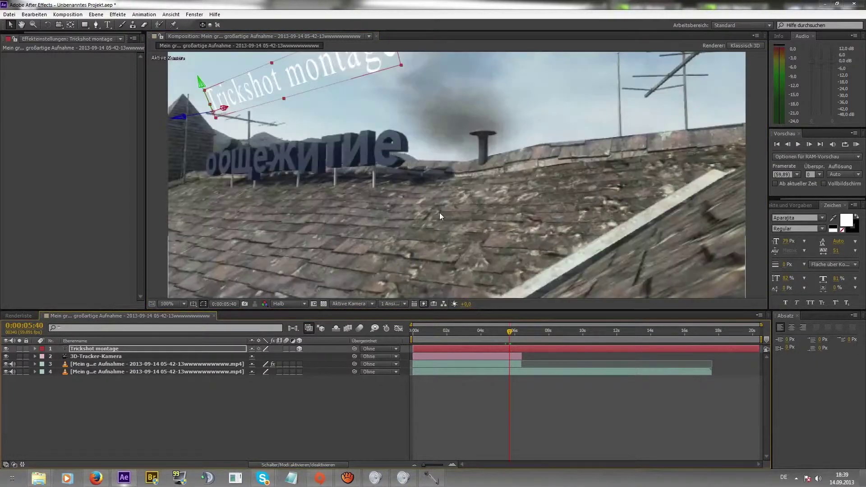
mouse_move(202, 88)
mouse_down()
mouse_move(221, 149)
mouse_move(227, 125)
mouse_up()
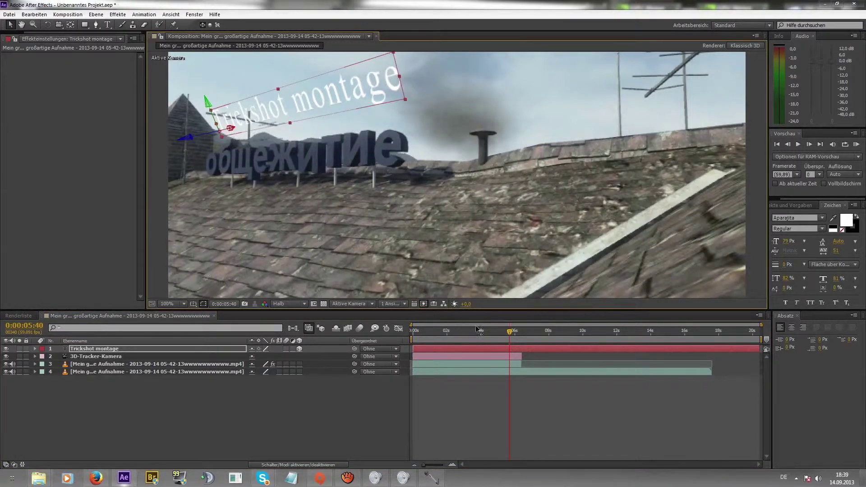
drag(465, 332, 456, 338)
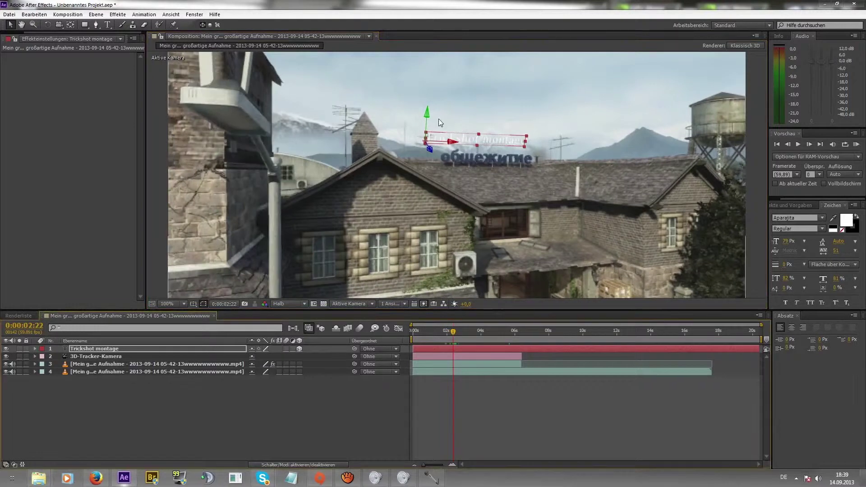
drag(427, 115, 427, 120)
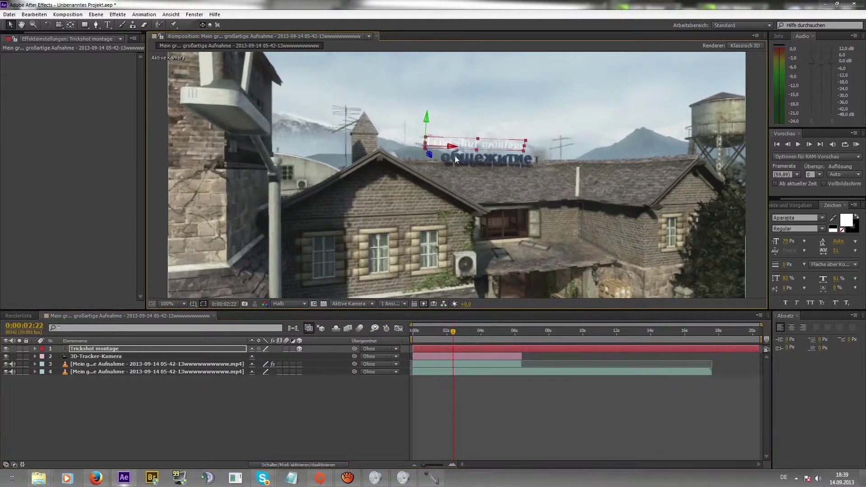
drag(451, 147, 459, 148)
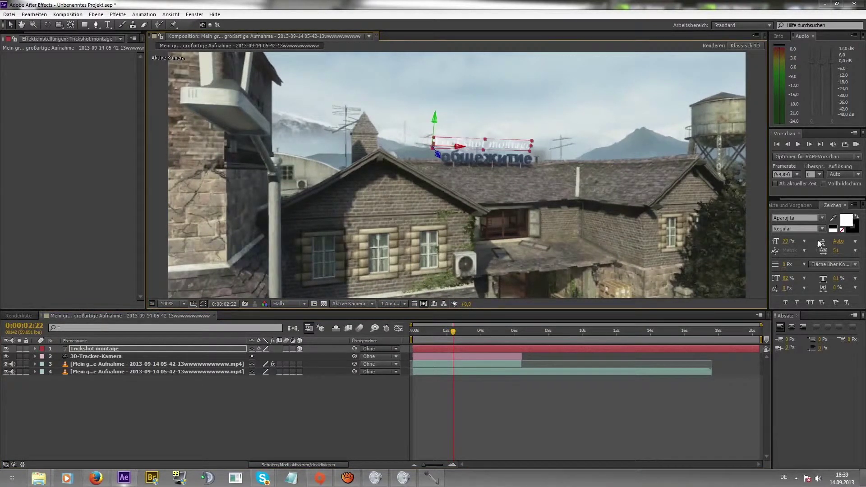
drag(787, 242, 804, 244)
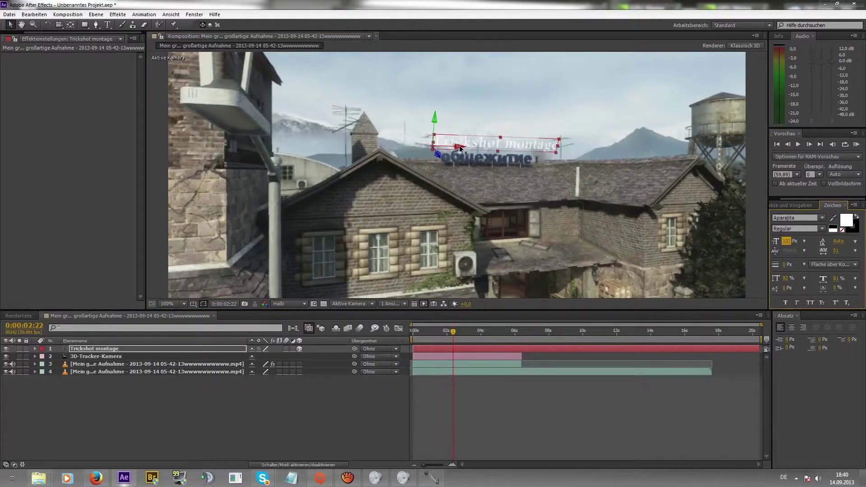
drag(460, 148, 442, 148)
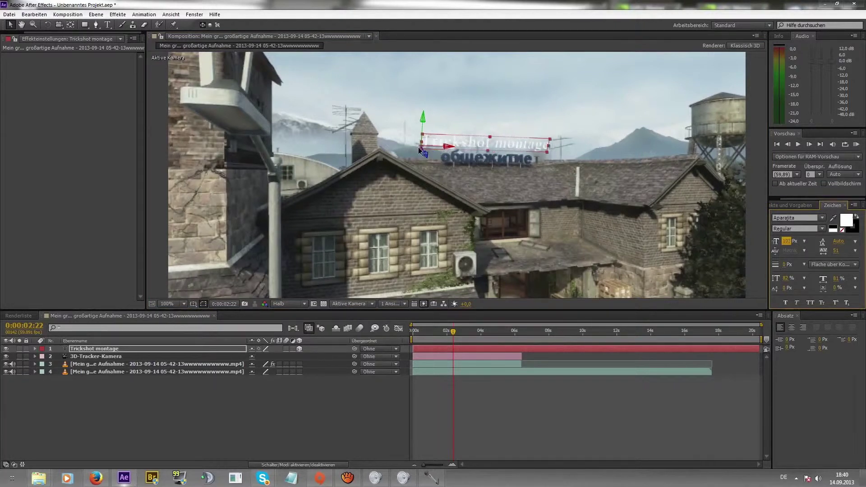
Colour the title orange (FF9600) and apply a thin outline width
click(844, 226)
drag(142, 108, 142, 123)
drag(123, 21, 147, 11)
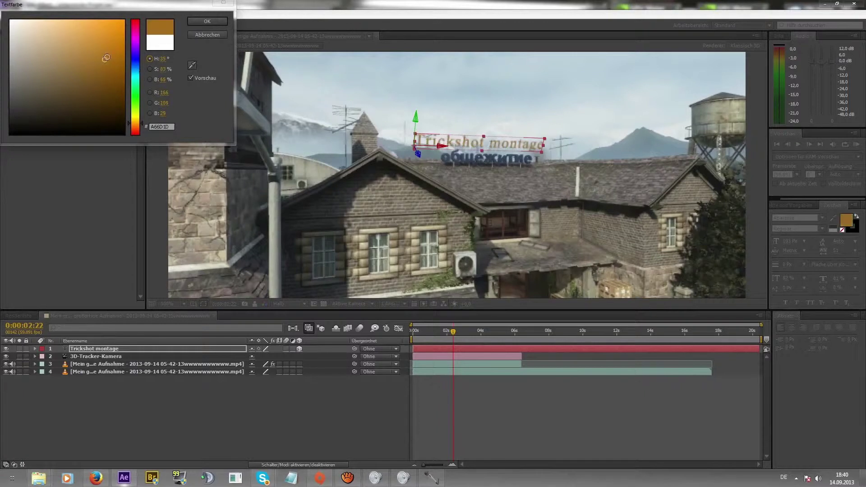
click(203, 20)
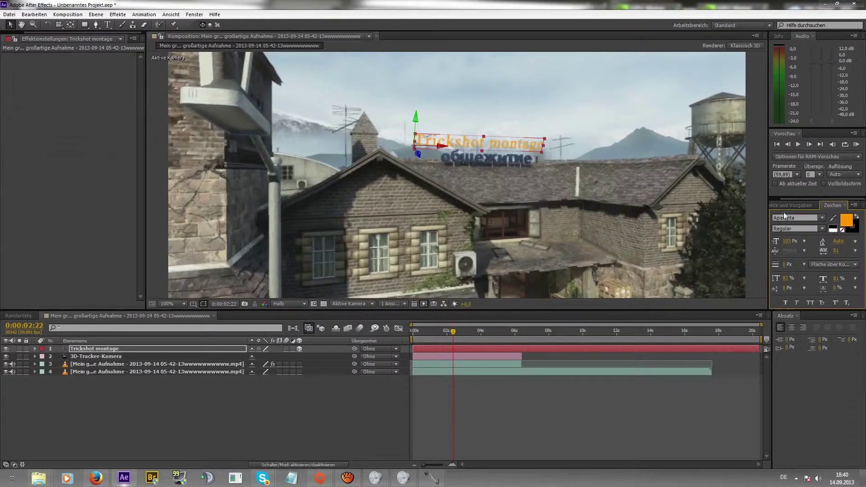
click(731, 217)
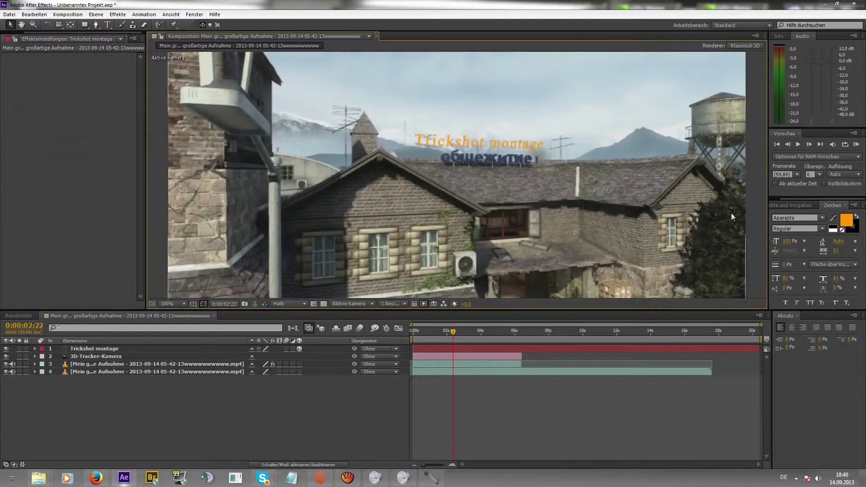
click(491, 349)
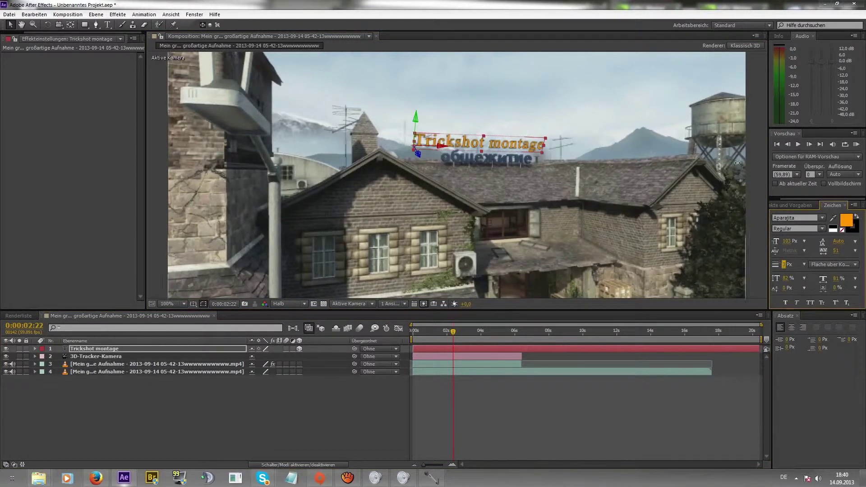
click(671, 247)
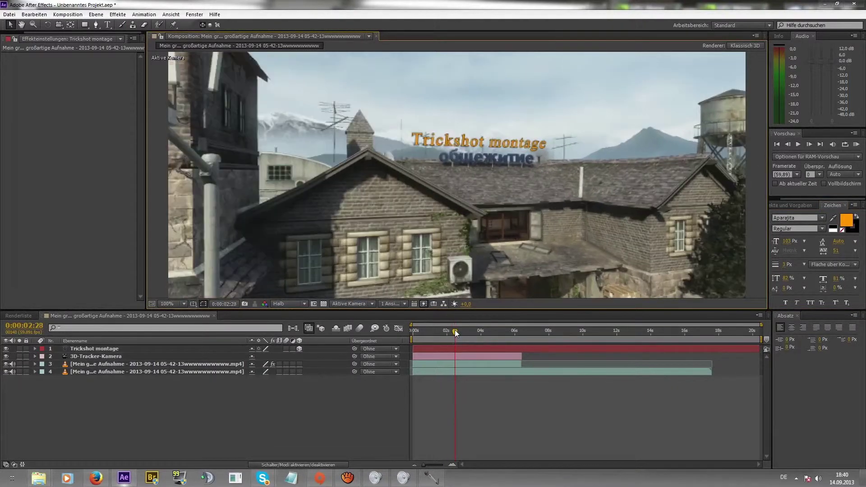
Raise the title higher above the sign and widen its letter spacing
mouse_move(455, 332)
mouse_down()
mouse_move(515, 331)
mouse_move(497, 329)
mouse_up()
click(414, 128)
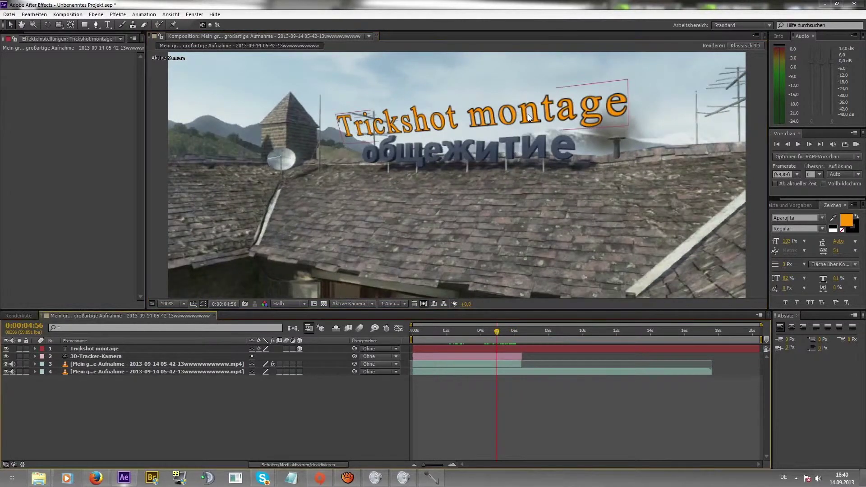
drag(334, 107, 327, 95)
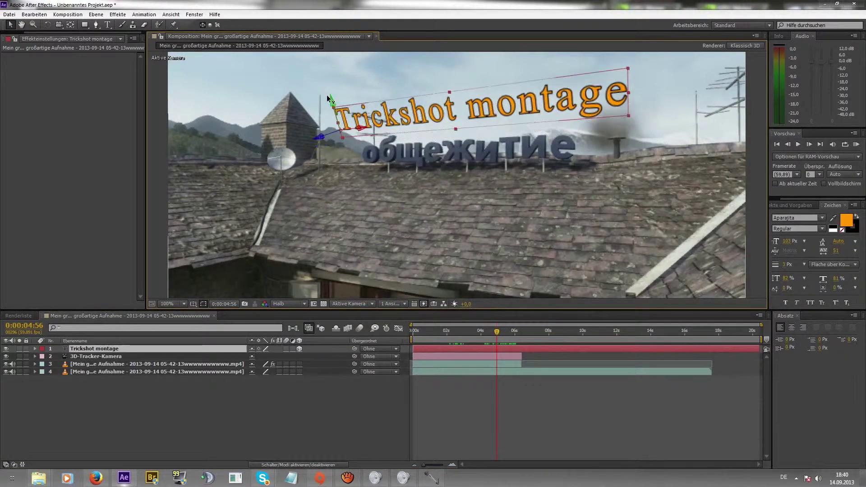
key(Return)
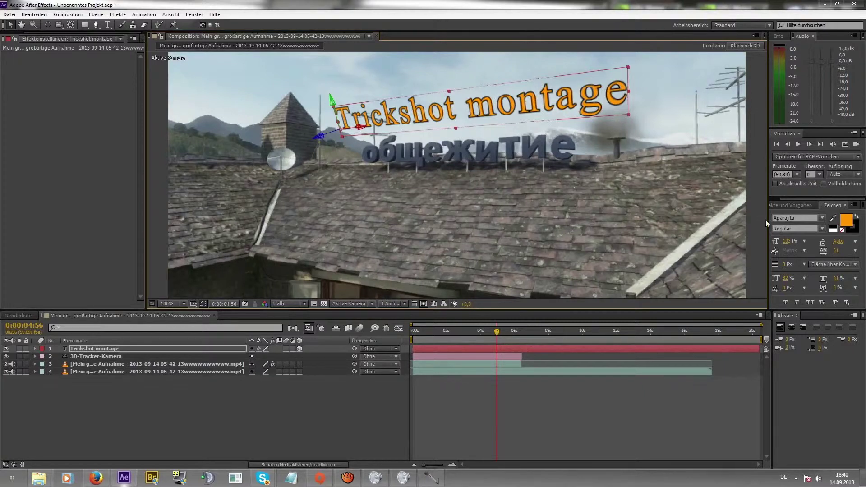
mouse_move(836, 249)
mouse_down()
mouse_move(859, 250)
mouse_move(834, 250)
mouse_up()
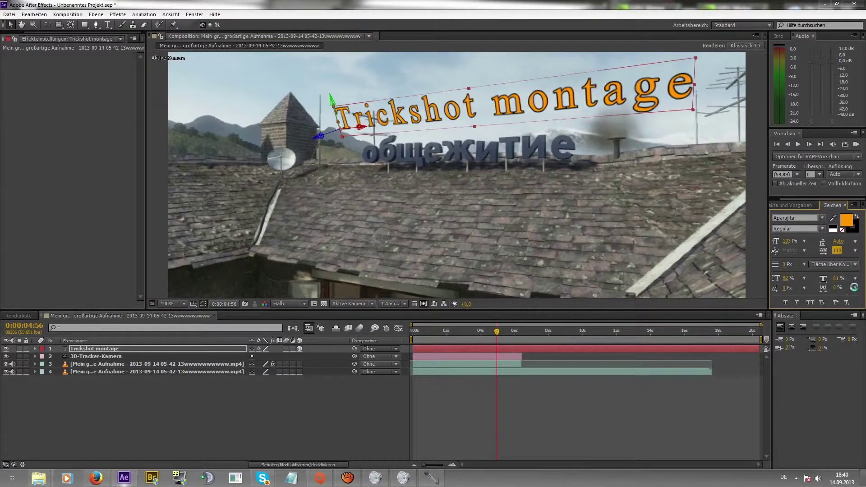
drag(838, 283, 793, 278)
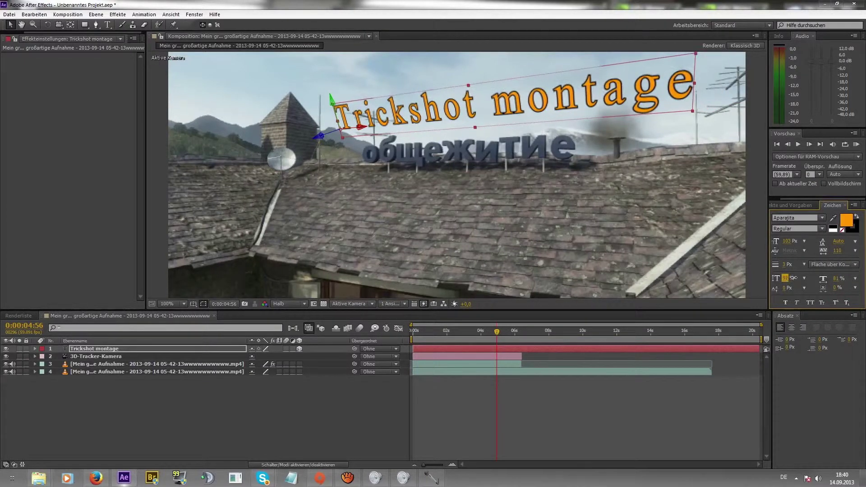
Enlarge the title to 109 Px, shift it left along X and tilt it slightly
drag(787, 242, 794, 242)
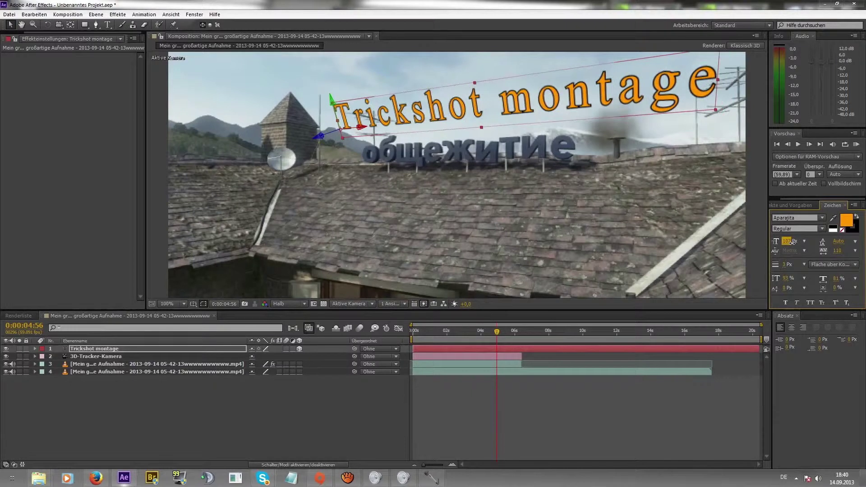
drag(362, 131, 337, 131)
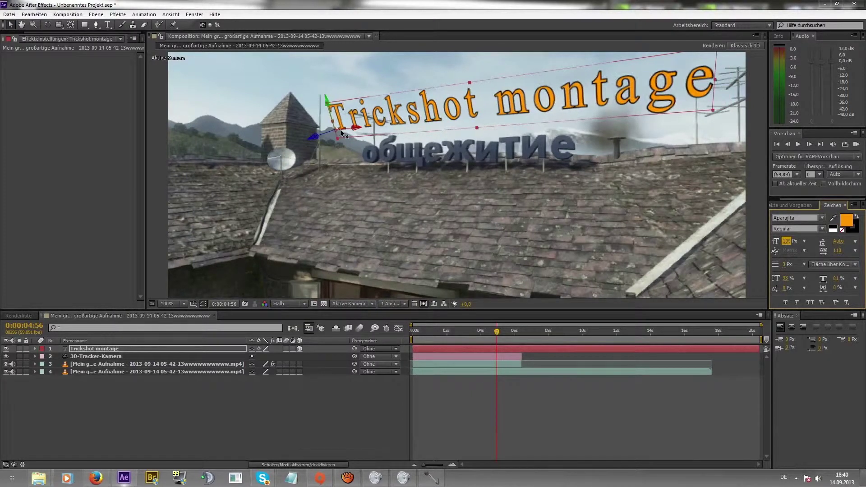
click(47, 25)
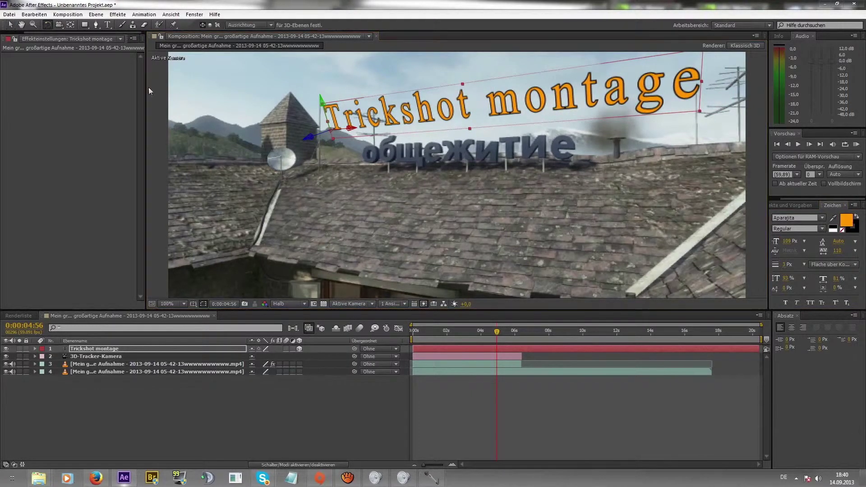
click(10, 26)
click(47, 25)
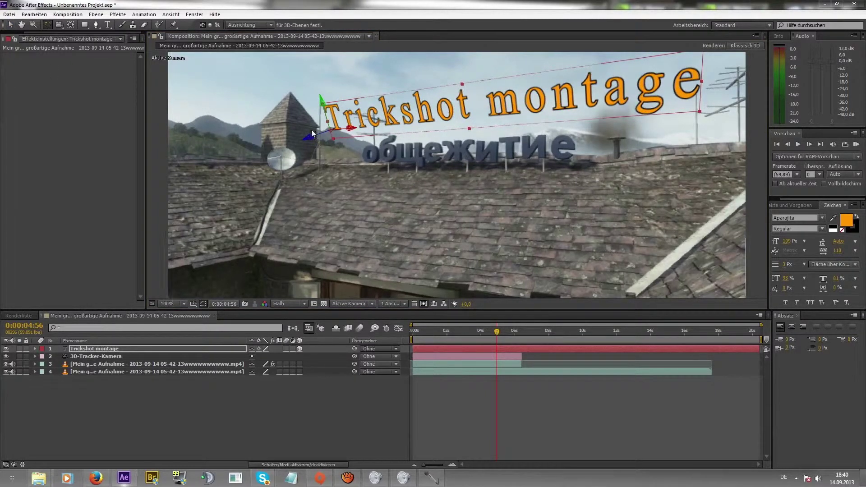
drag(350, 130, 346, 119)
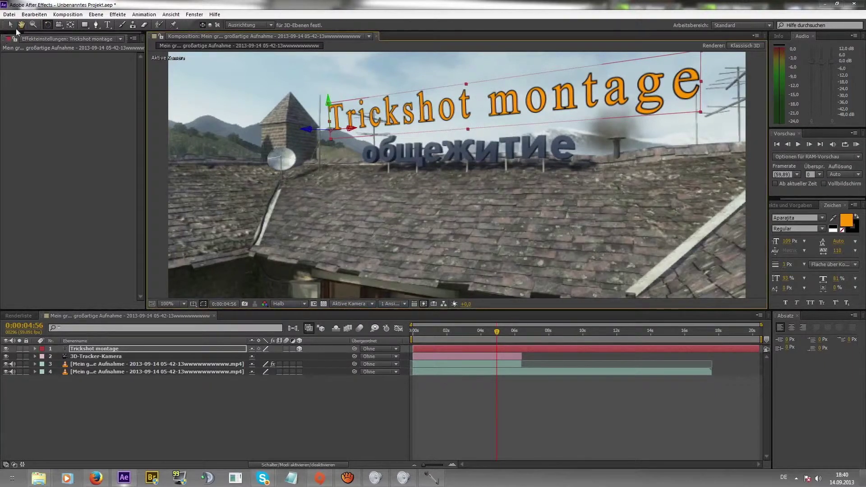
click(328, 386)
drag(462, 330, 517, 334)
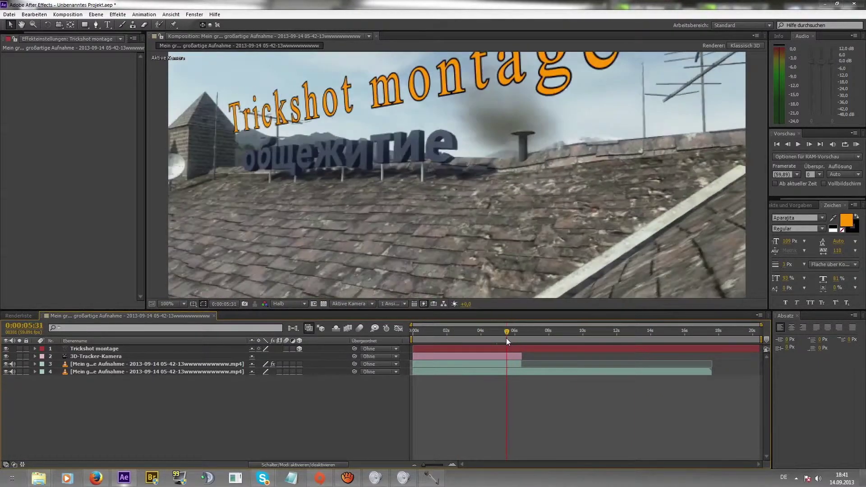
Trim the text layer's out-point to where the camera track ends
mouse_move(516, 334)
mouse_down()
mouse_move(504, 341)
mouse_move(517, 342)
mouse_up()
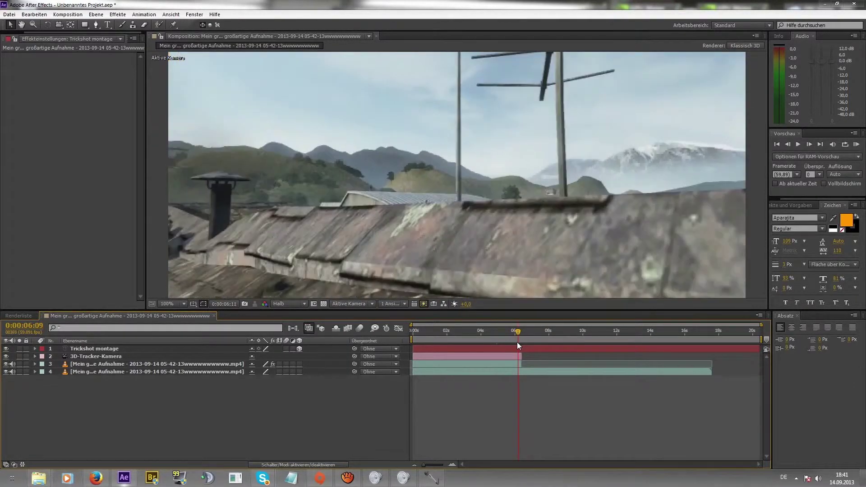
mouse_move(517, 344)
mouse_down()
mouse_move(490, 345)
mouse_move(520, 353)
mouse_up()
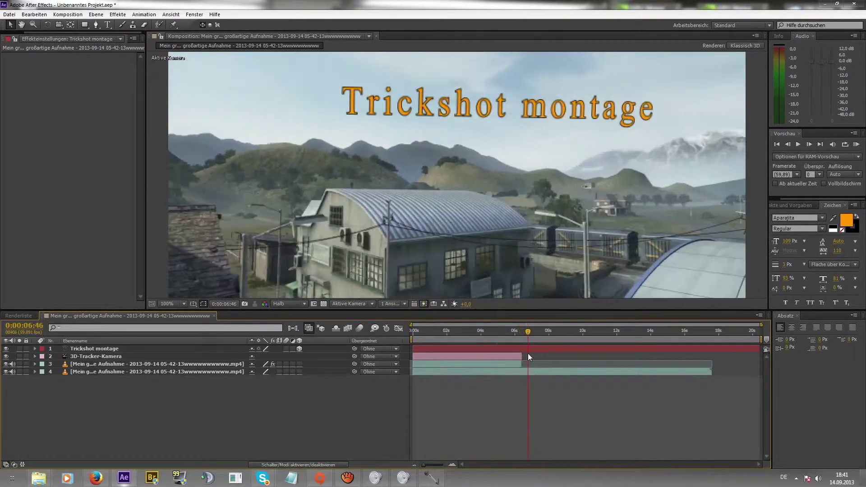
drag(520, 353, 521, 353)
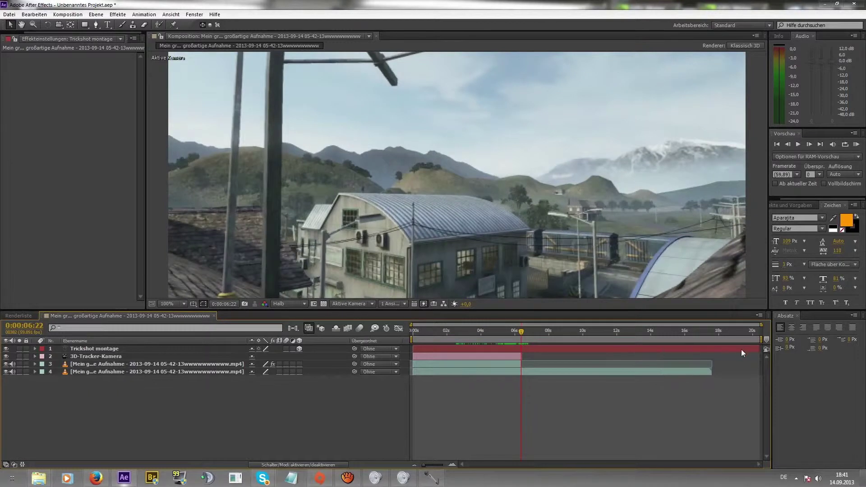
drag(760, 348, 587, 357)
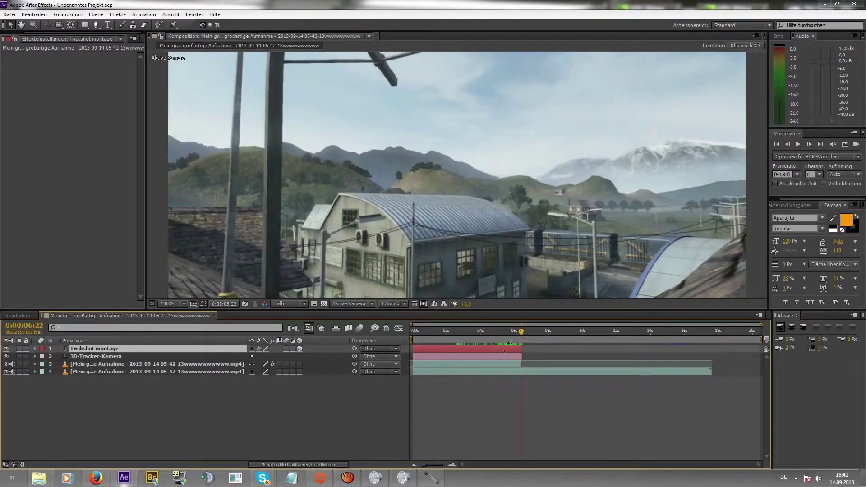
drag(521, 334, 402, 342)
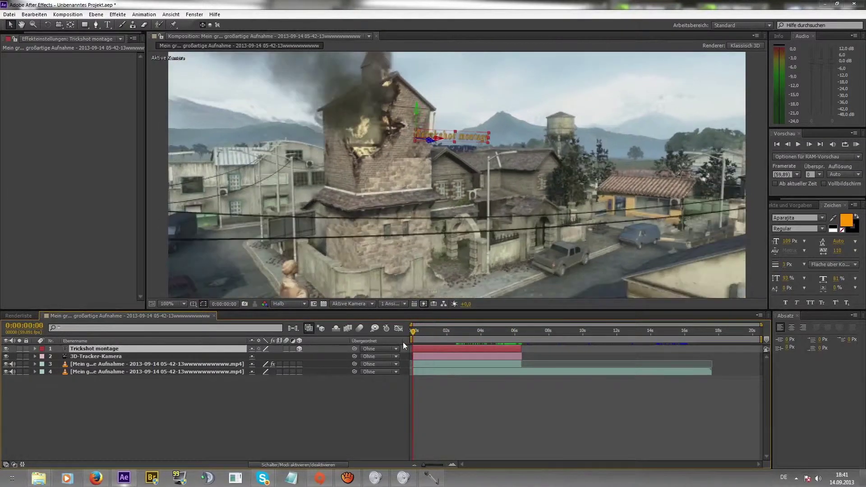
click(759, 232)
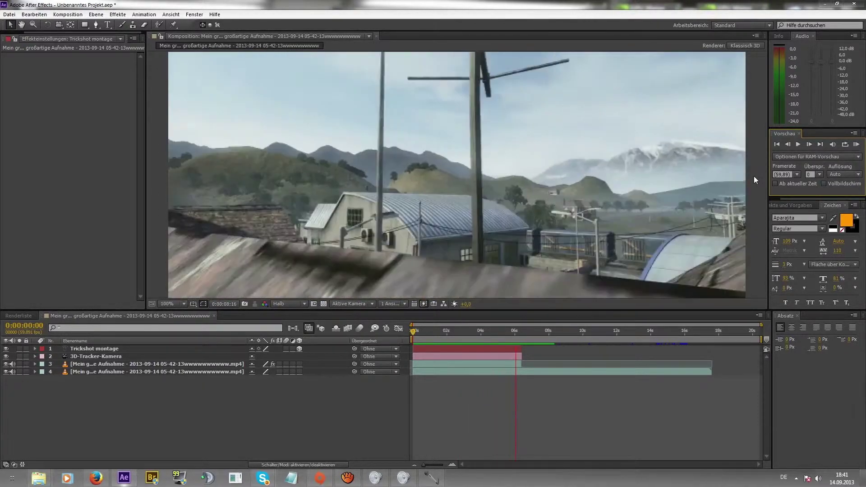
End the work area at 6:23 and play a RAM preview of the shot
click(527, 337)
drag(518, 332, 521, 335)
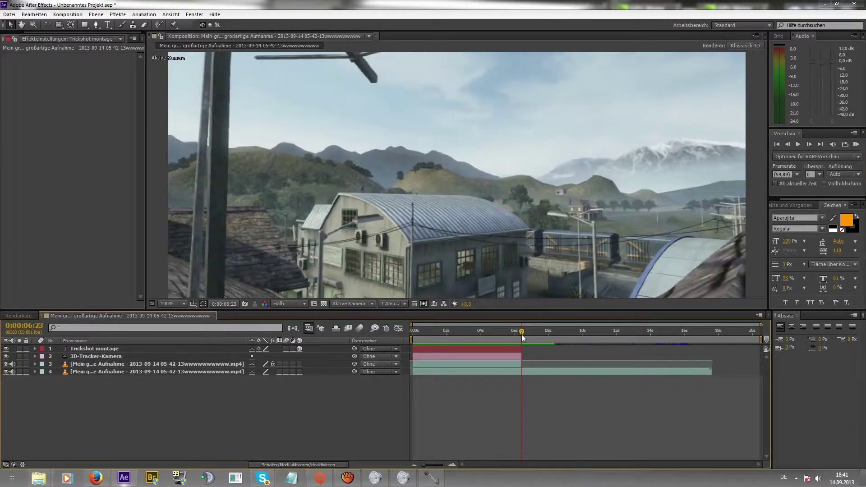
key(n)
click(855, 144)
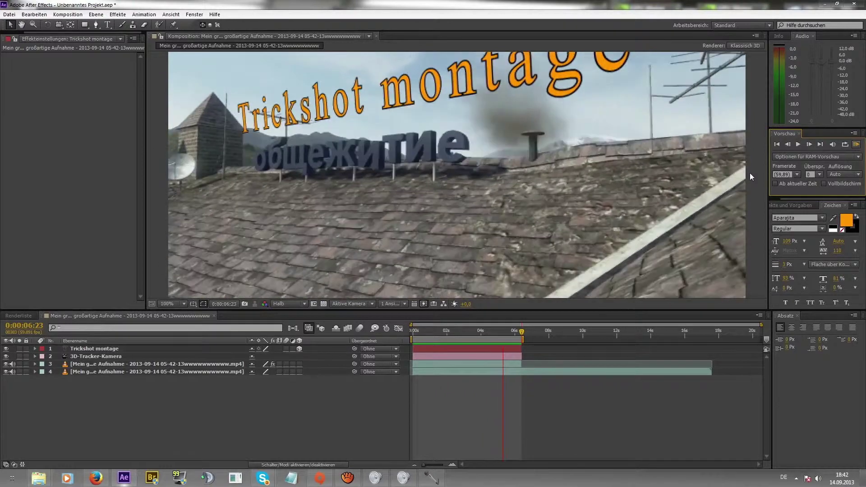
click(744, 178)
drag(479, 341, 417, 347)
click(210, 366)
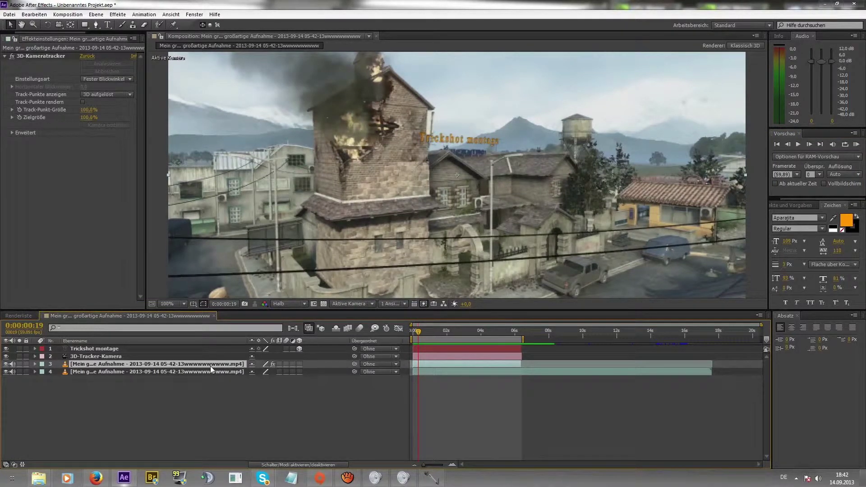
Duplicate the gameplay footage layer with Ctrl+D and select the copy
key(ctrl+d)
click(218, 410)
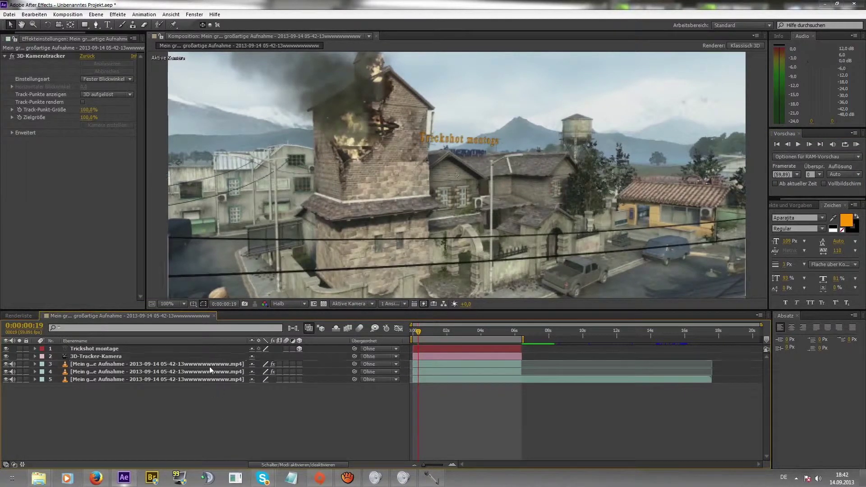
click(208, 367)
click(212, 370)
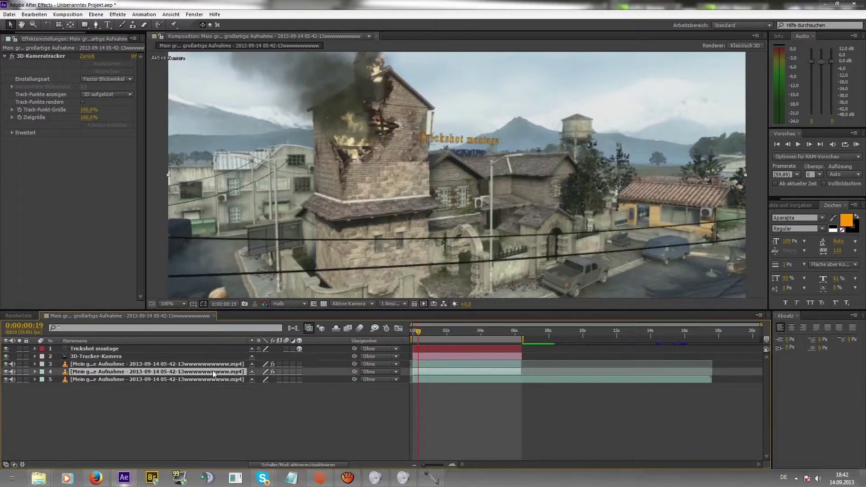
On the first frame, draw a Pen mask around the burning tower's corner wall
drag(415, 334, 412, 336)
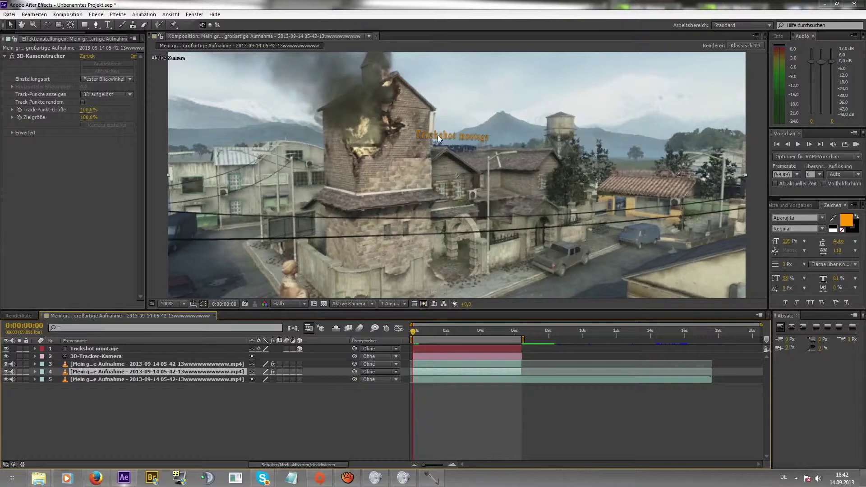
scroll(438, 149, up, 4)
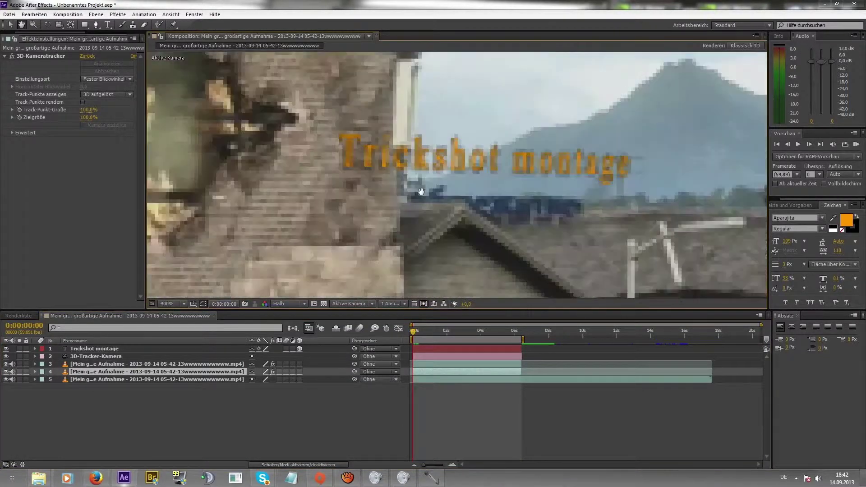
scroll(422, 210, up, 1)
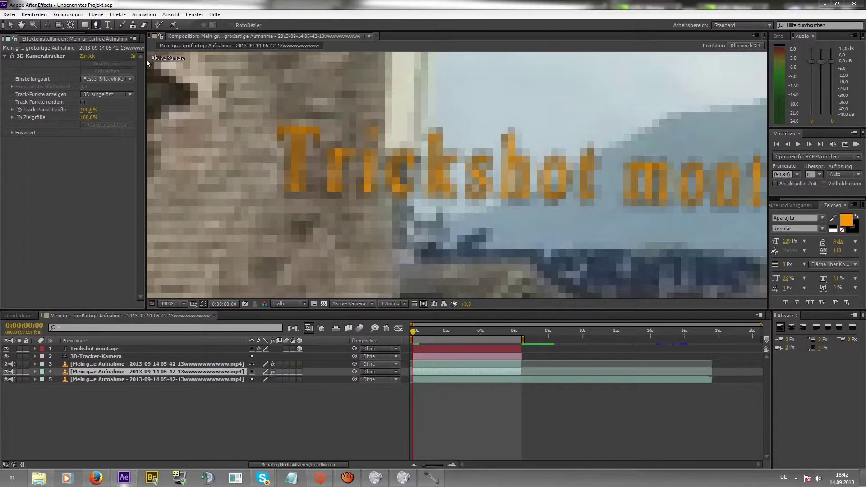
scroll(420, 131, down, 1)
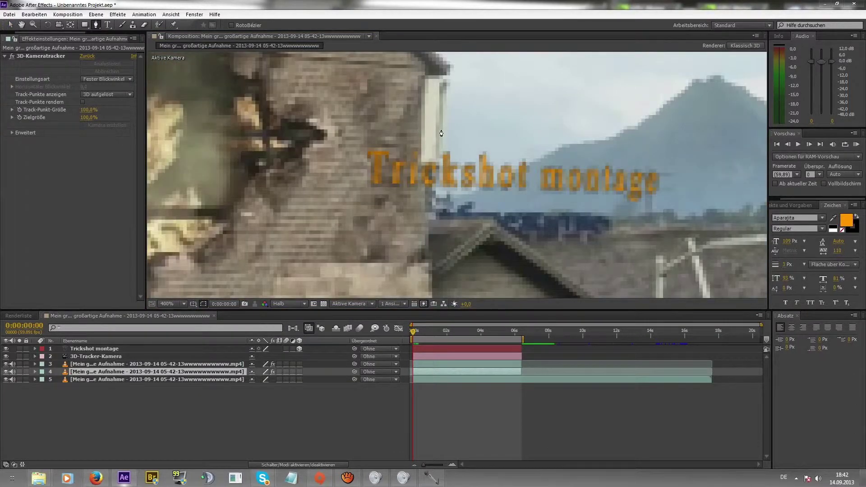
click(441, 130)
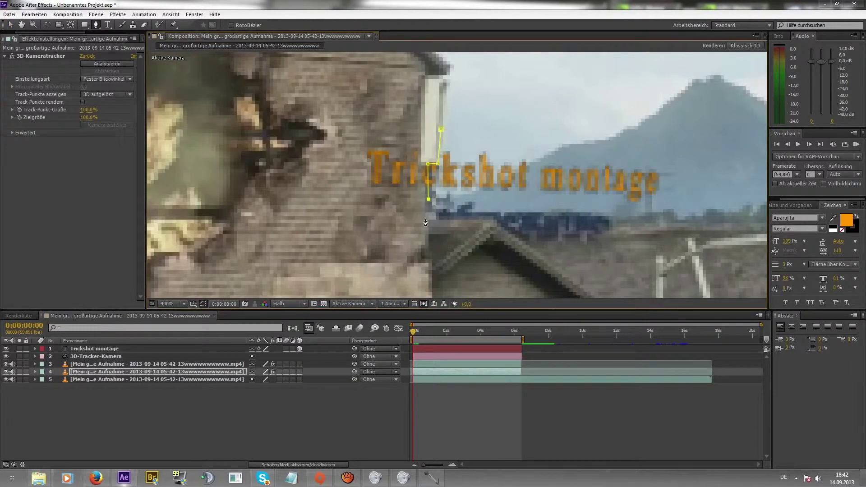
key(comma)
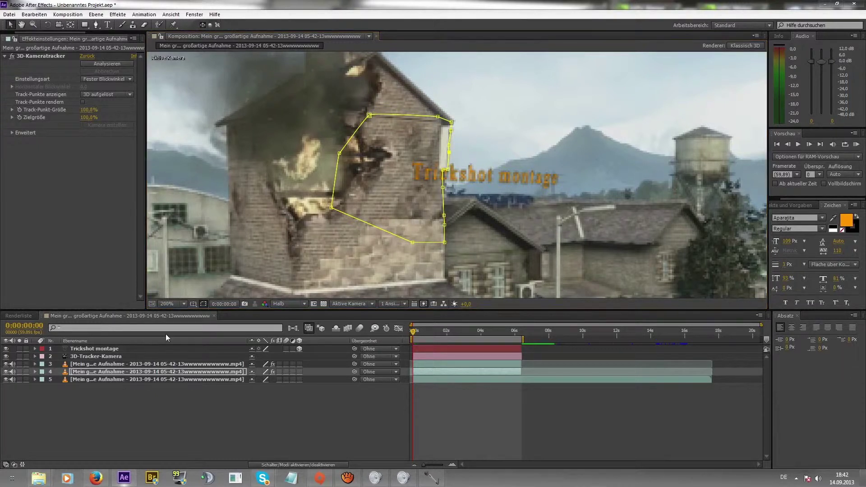
click(290, 430)
Stack the masked footage copy above the Trickshot montage layer so the tower covers the text
click(111, 350)
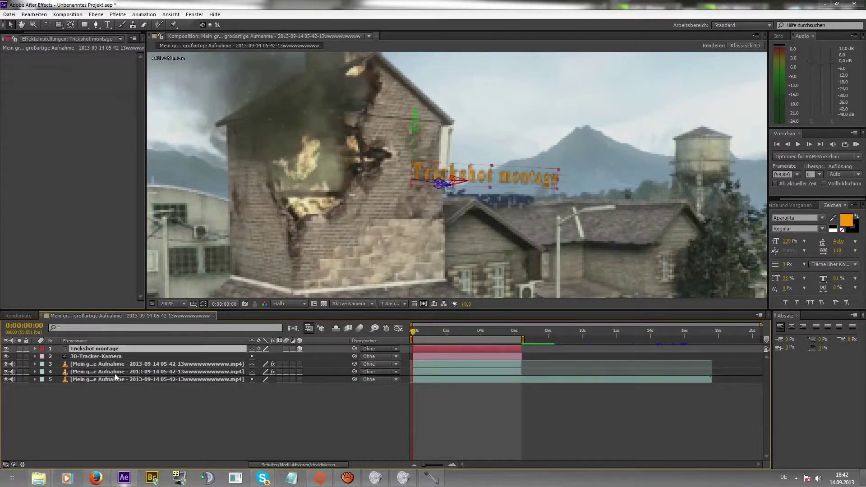
drag(115, 371, 115, 372)
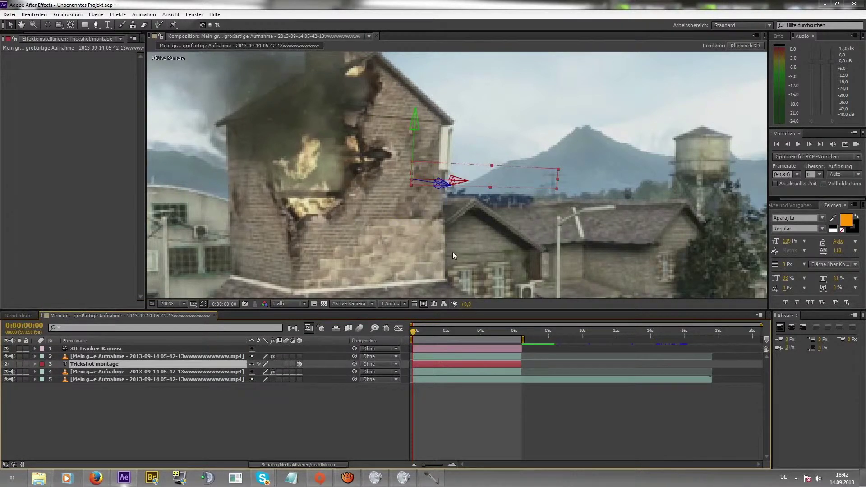
click(123, 357)
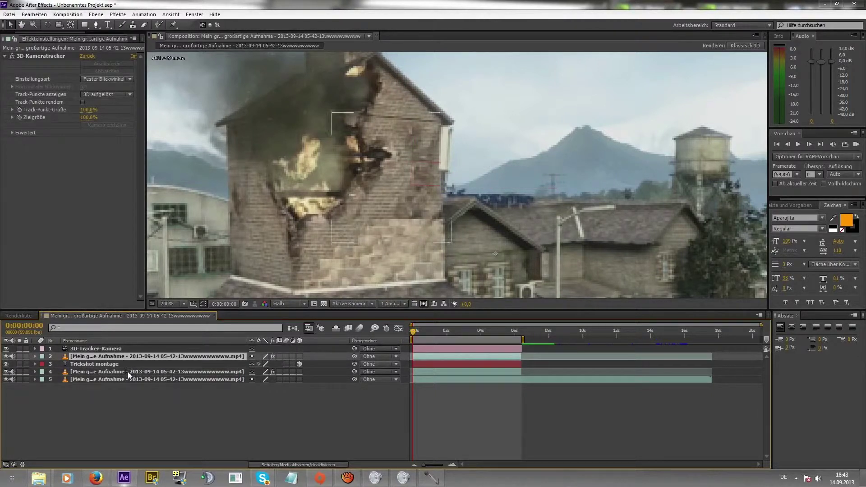
click(129, 372)
mouse_move(129, 374)
mouse_down()
mouse_move(139, 366)
mouse_move(125, 366)
mouse_up()
click(123, 372)
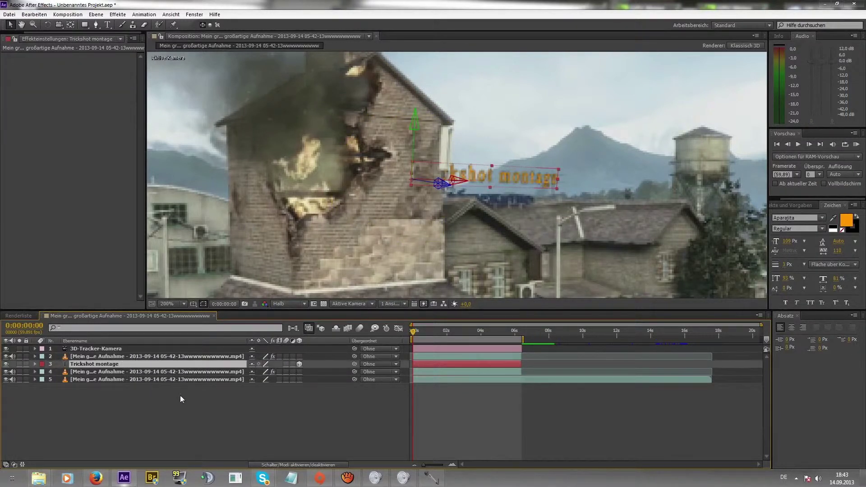
click(203, 420)
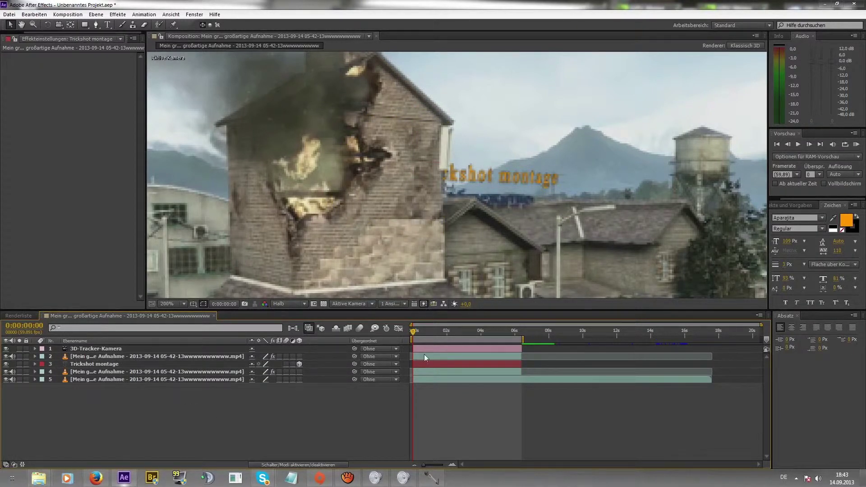
mouse_move(414, 337)
mouse_down()
mouse_move(456, 341)
mouse_move(423, 349)
mouse_up()
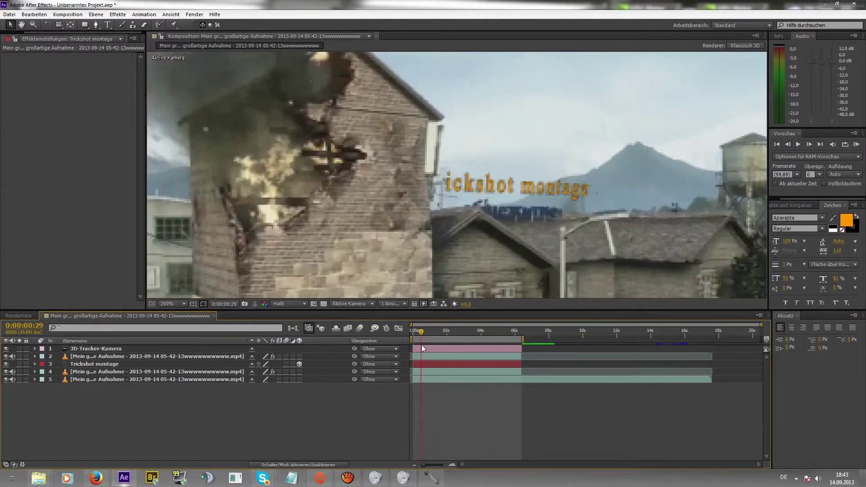
click(216, 357)
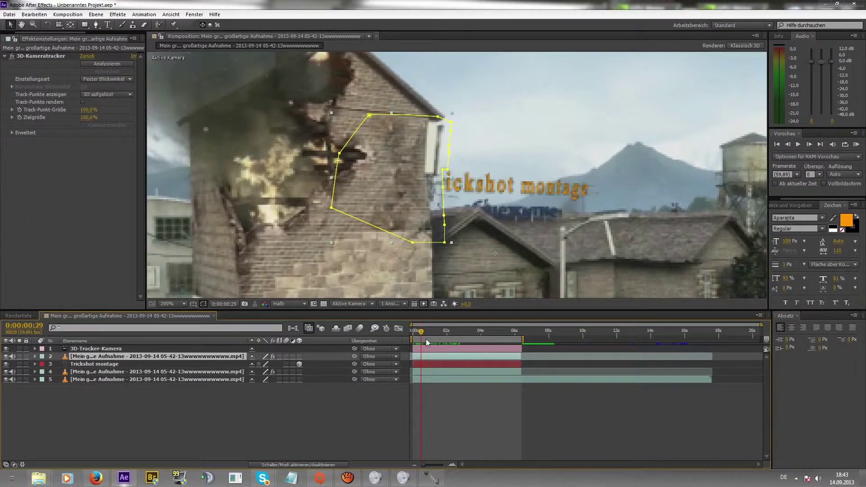
mouse_move(419, 332)
mouse_down()
mouse_move(455, 340)
mouse_move(411, 355)
mouse_up()
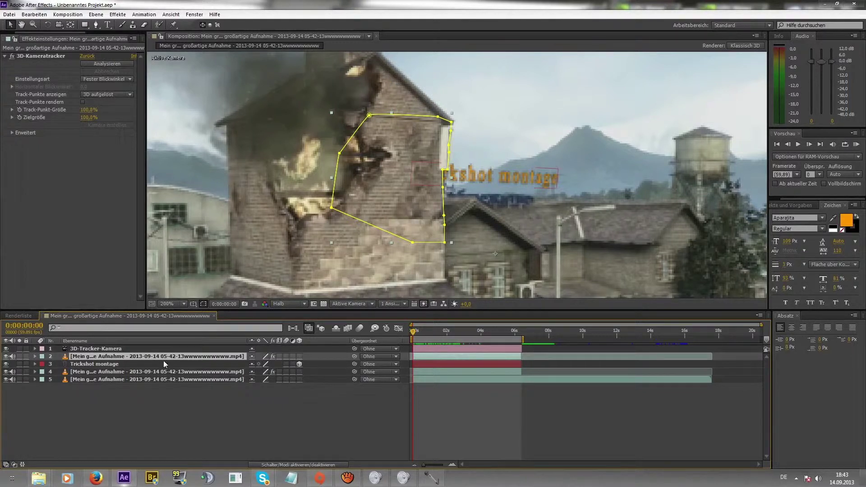
Reveal Maske 1 on the masked footage layer and start keyframing its Maskenpfad
ctrl+click(53, 364)
click(35, 356)
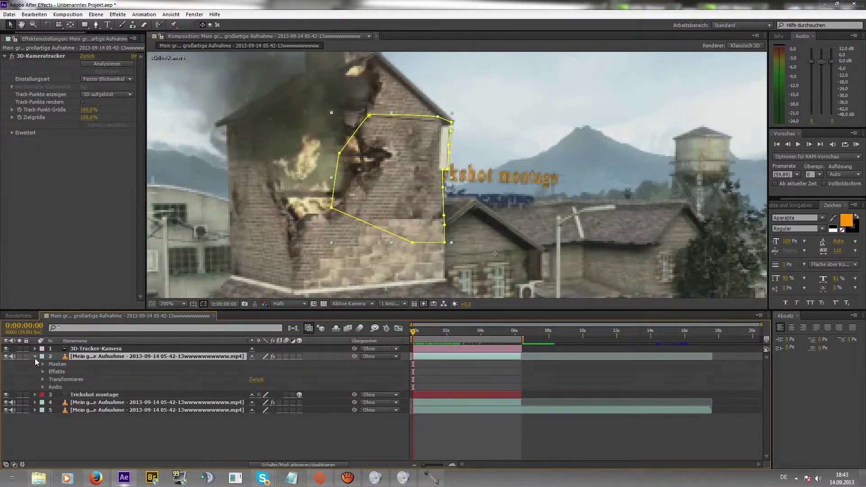
click(42, 364)
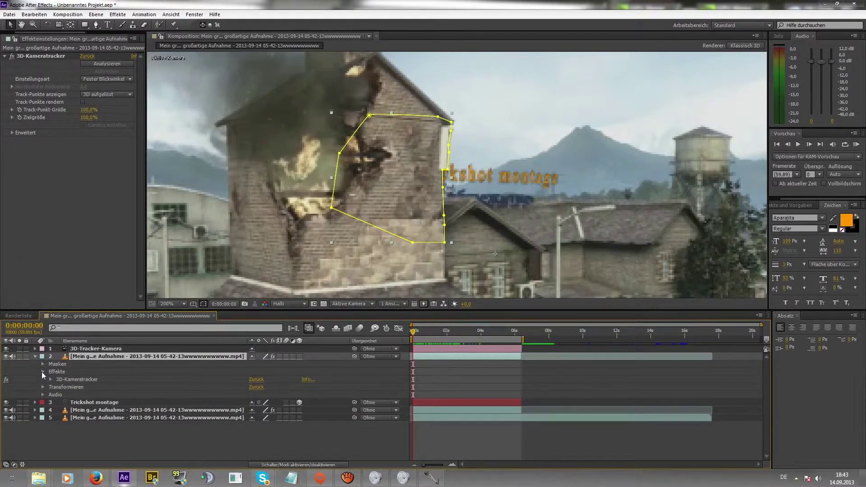
click(50, 372)
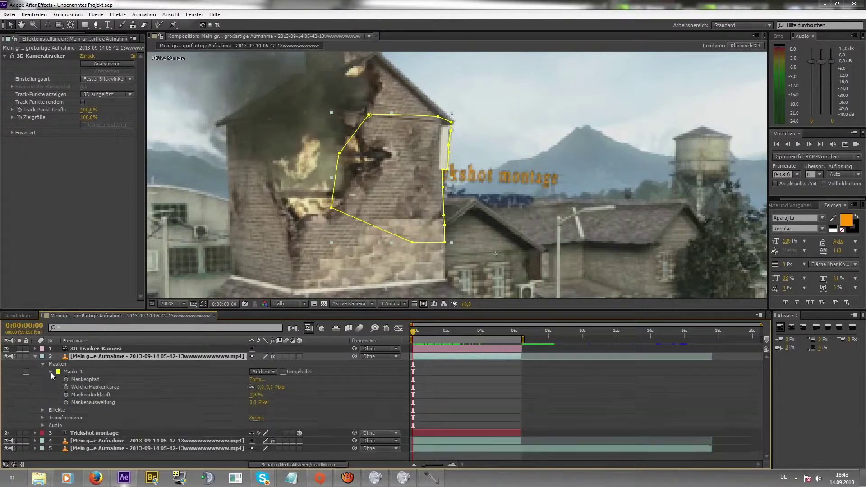
click(65, 379)
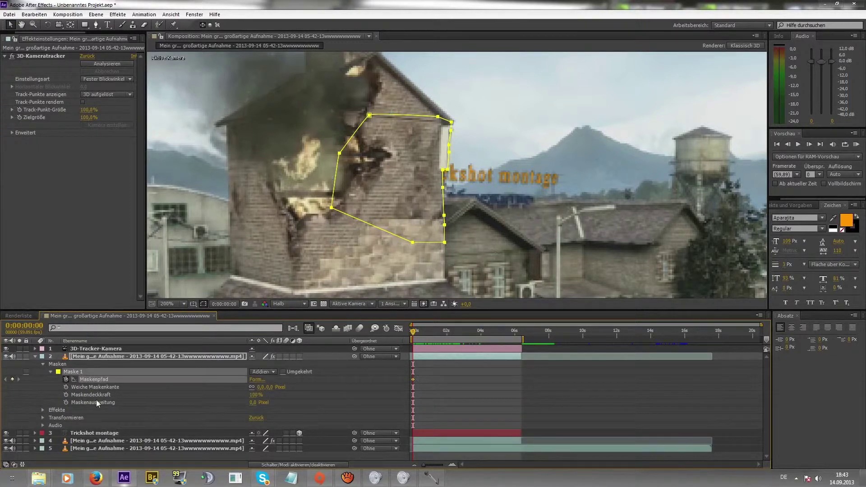
At a later frame, select all mask points and shift the mask to line up with the tower
click(452, 465)
click(452, 465)
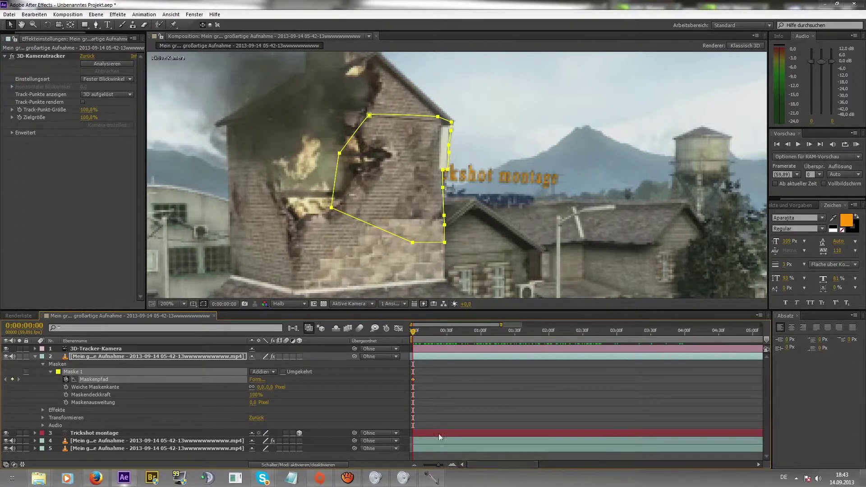
drag(412, 332, 439, 336)
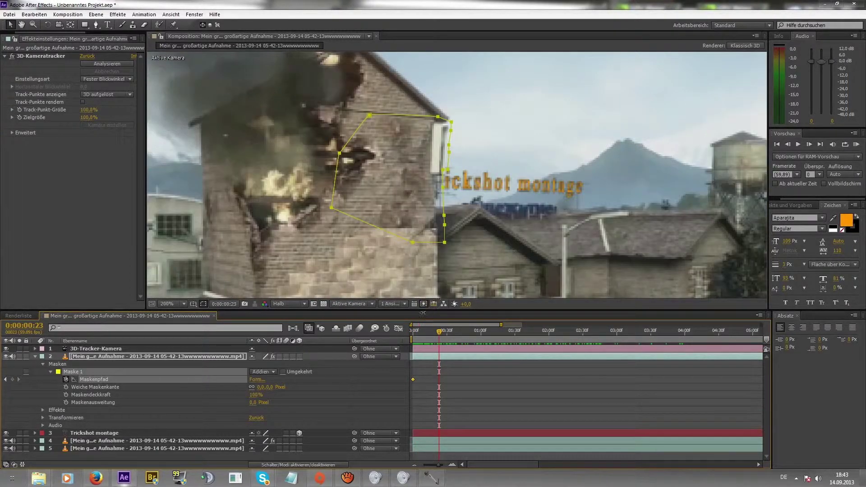
click(398, 191)
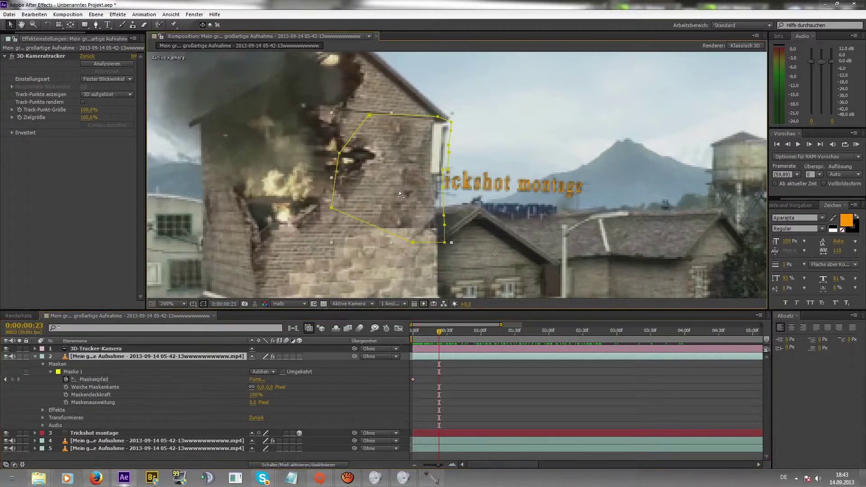
click(444, 242)
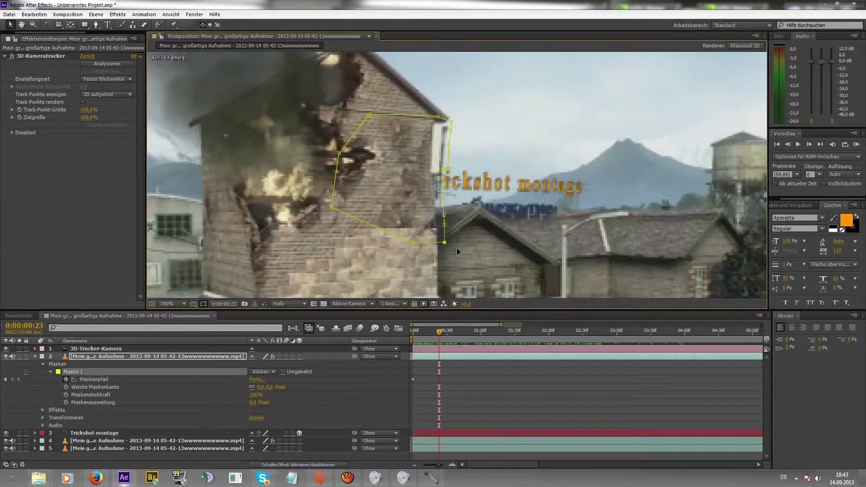
drag(497, 261, 302, 75)
key(ctrl+t)
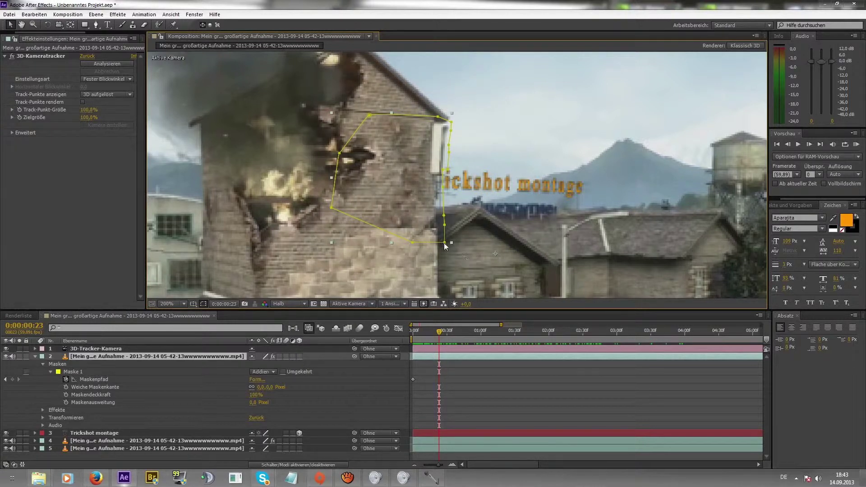
drag(471, 257, 312, 99)
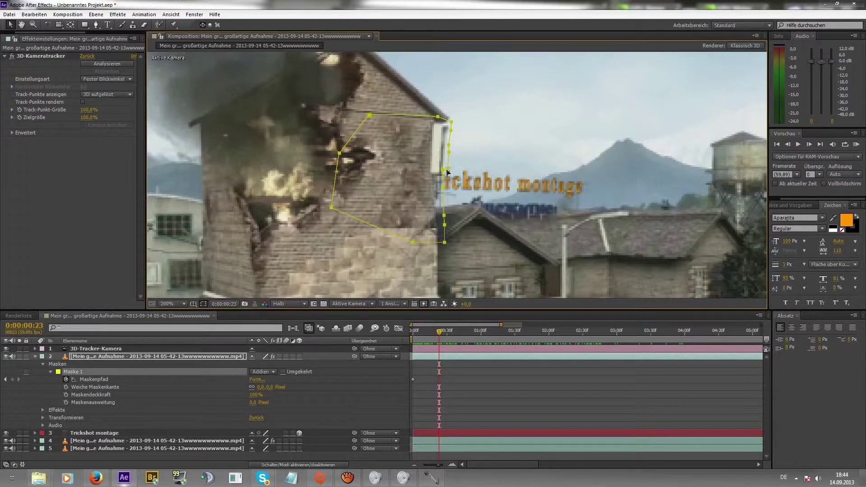
drag(449, 171, 441, 178)
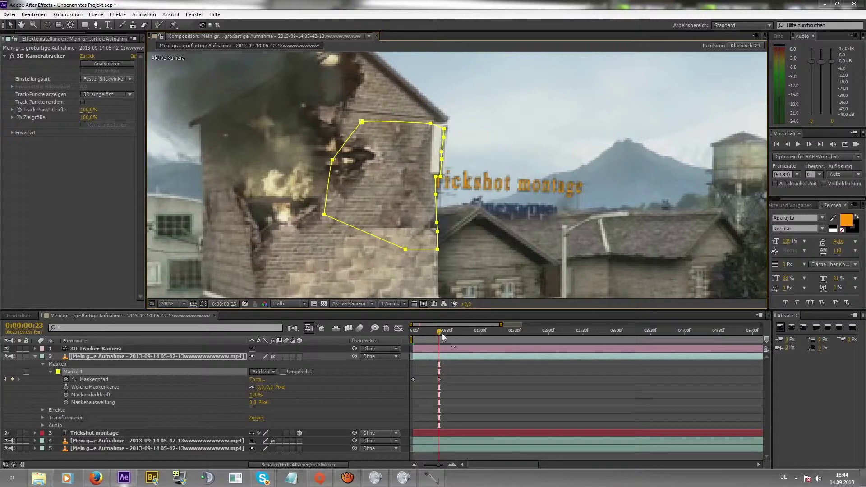
At two further frames, move the mask left to keep it on the tower's edge
drag(440, 334, 463, 332)
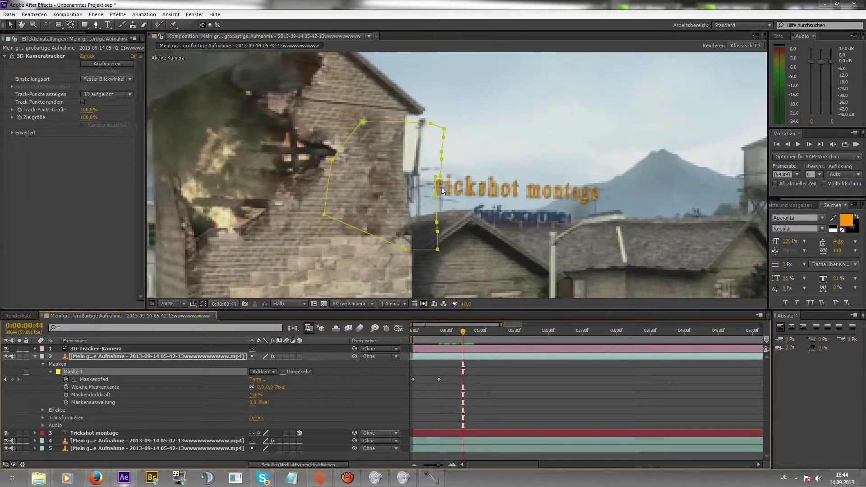
drag(437, 178, 417, 177)
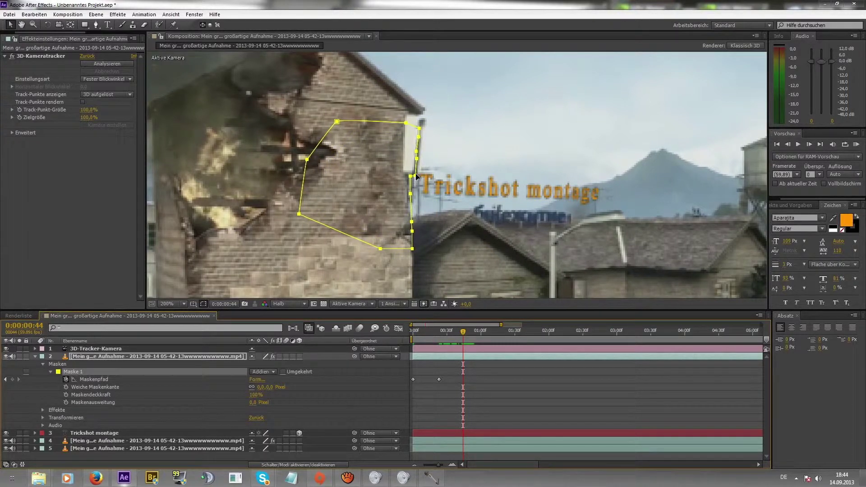
drag(418, 178, 417, 176)
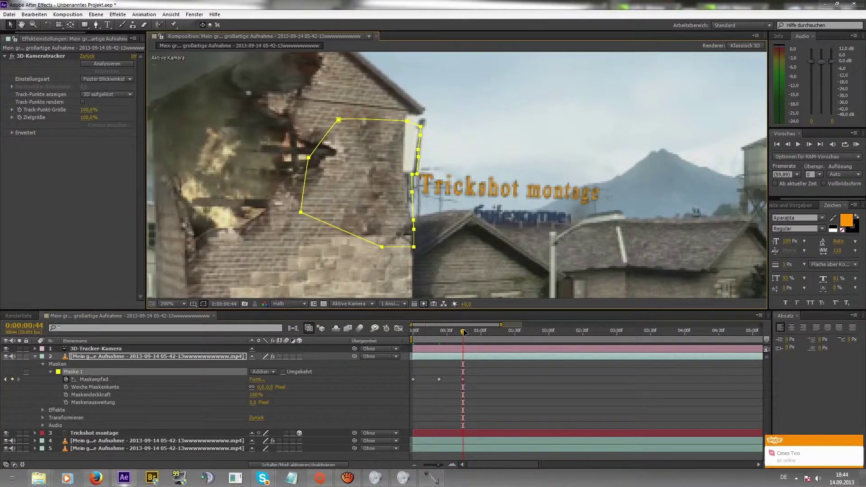
drag(463, 331, 481, 333)
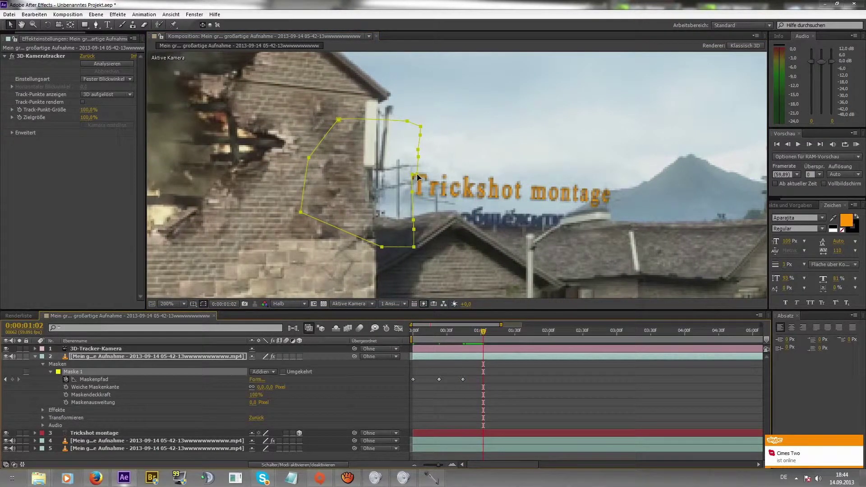
mouse_move(416, 174)
mouse_down()
mouse_move(251, 163)
mouse_move(77, 176)
mouse_up()
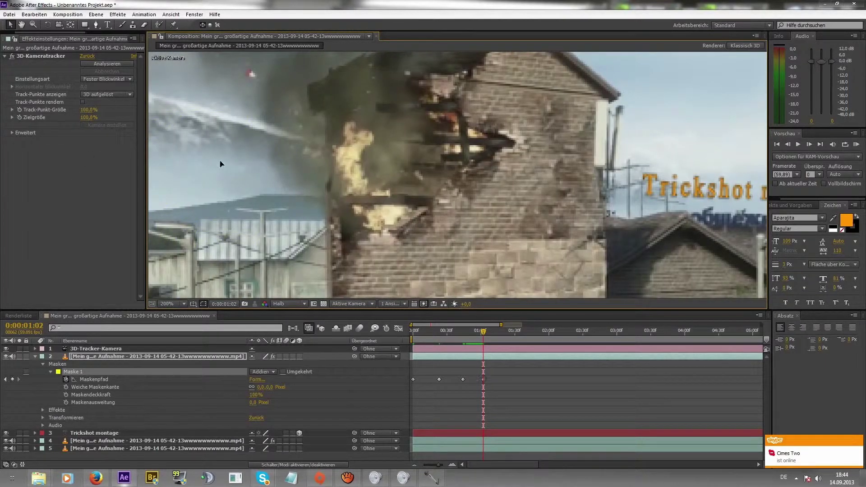
key(comma)
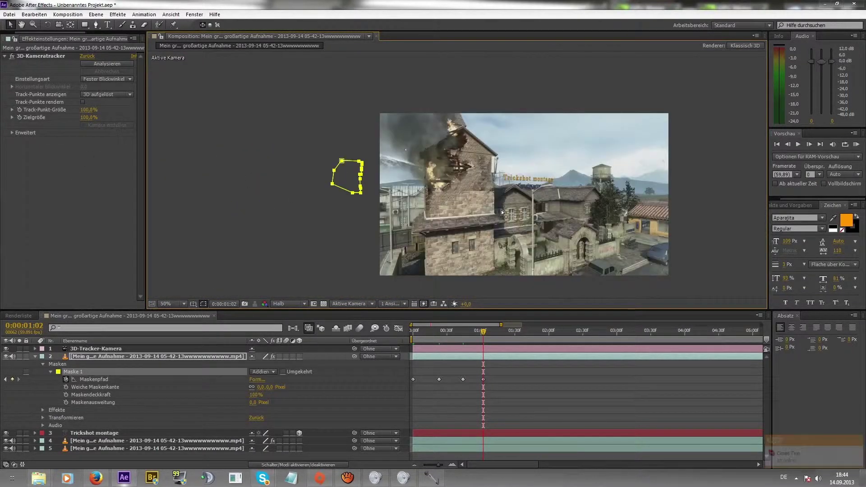
key(h)
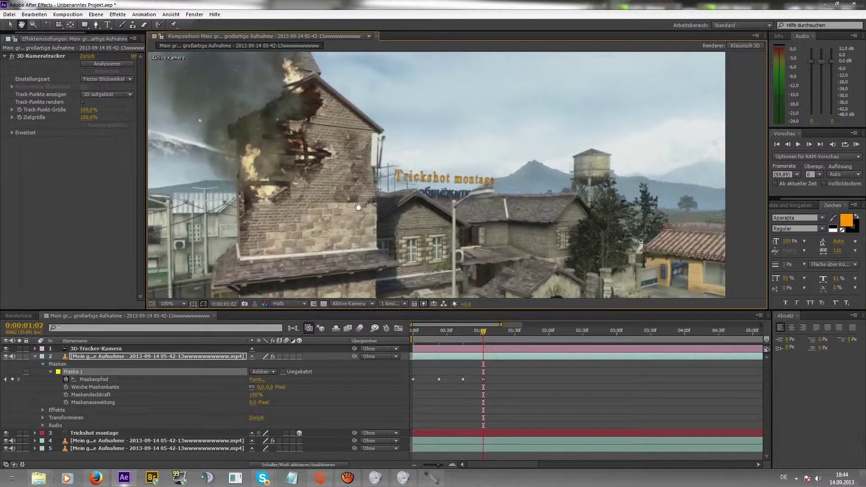
drag(499, 215, 352, 211)
key(v)
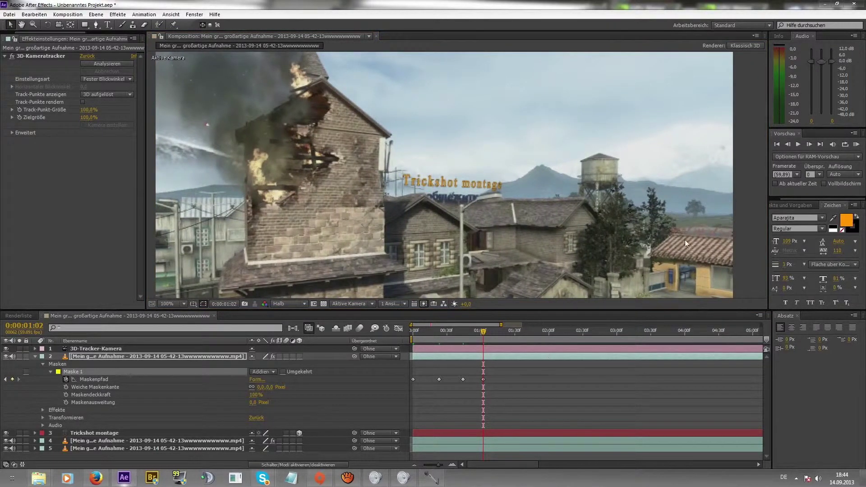
key(KP_0)
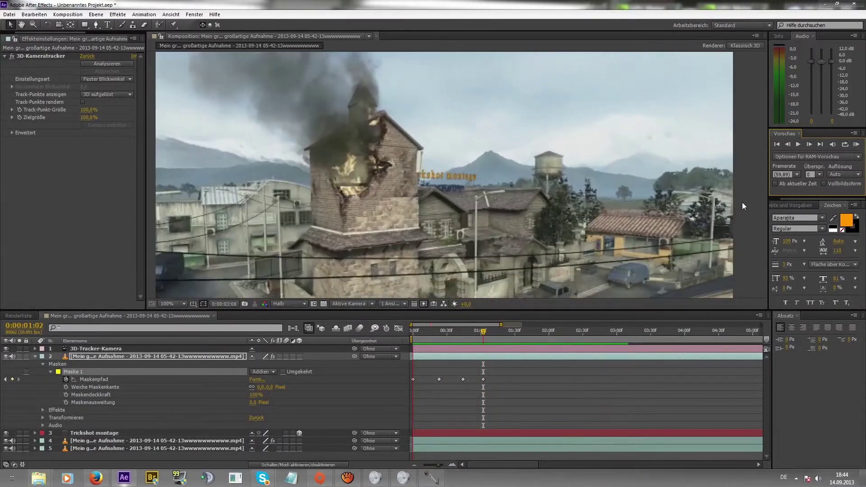
key(space)
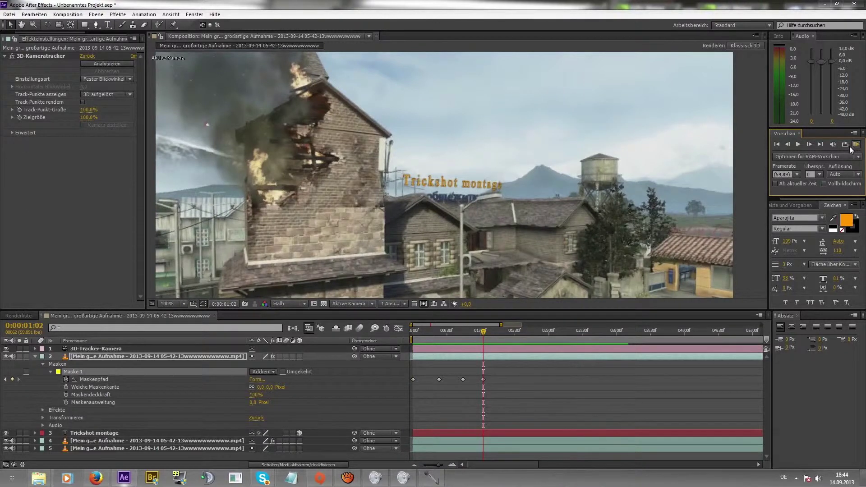
click(856, 144)
click(427, 331)
drag(422, 331, 405, 329)
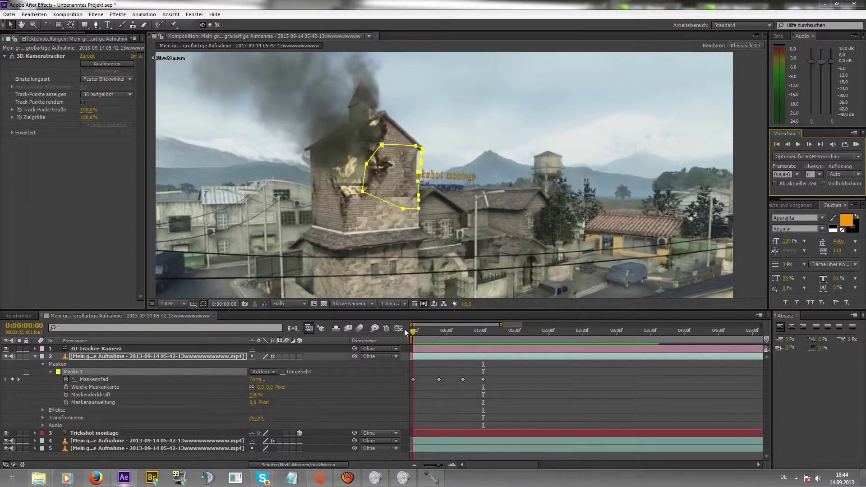
click(742, 160)
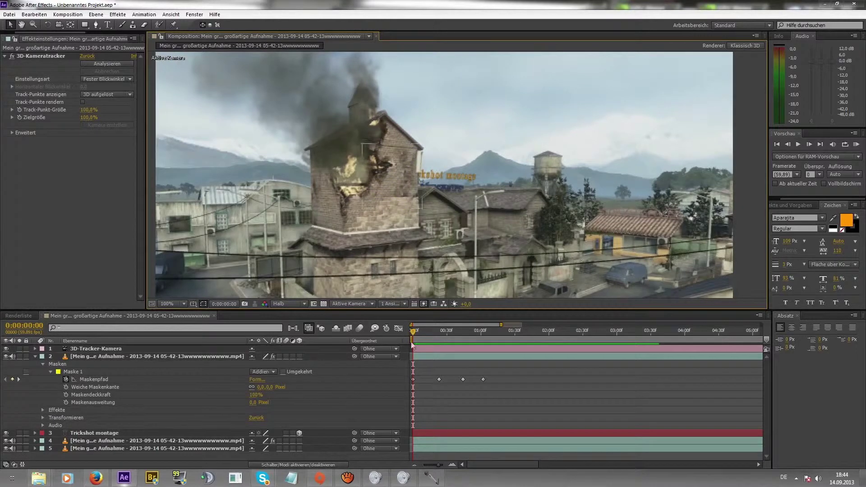
drag(414, 332, 447, 338)
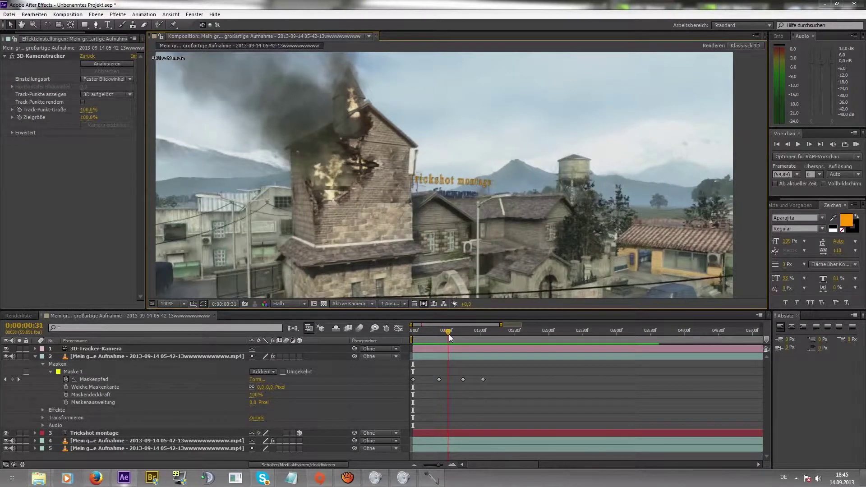
drag(447, 338, 450, 338)
key(period)
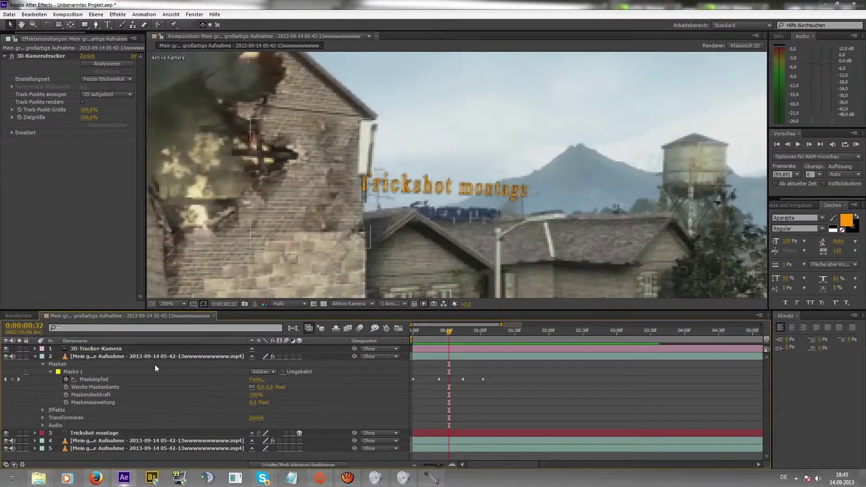
click(151, 358)
click(180, 370)
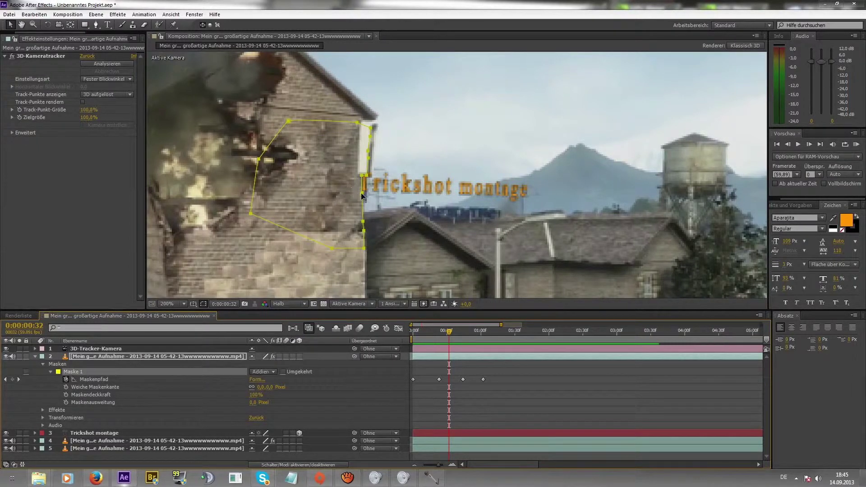
Nudge the mask right onto the tower edge, then play the footage to check it hides the title
drag(361, 196, 365, 197)
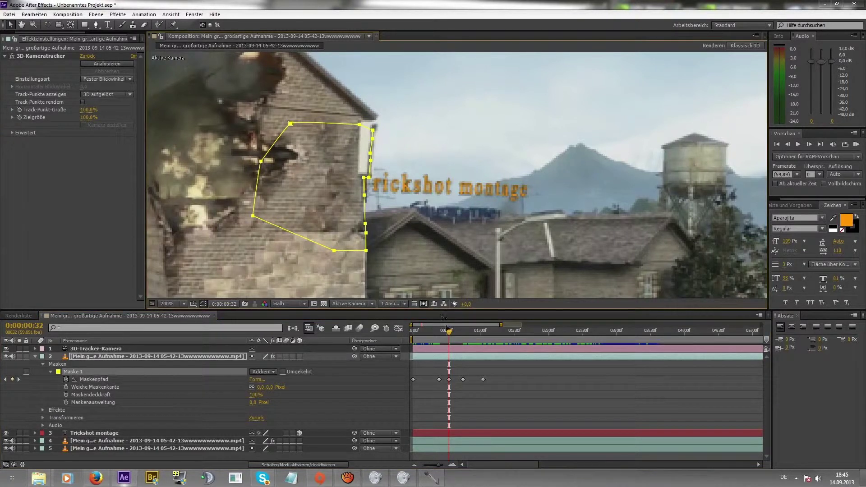
click(453, 334)
mouse_move(453, 337)
mouse_down()
mouse_move(469, 338)
mouse_move(425, 339)
mouse_up()
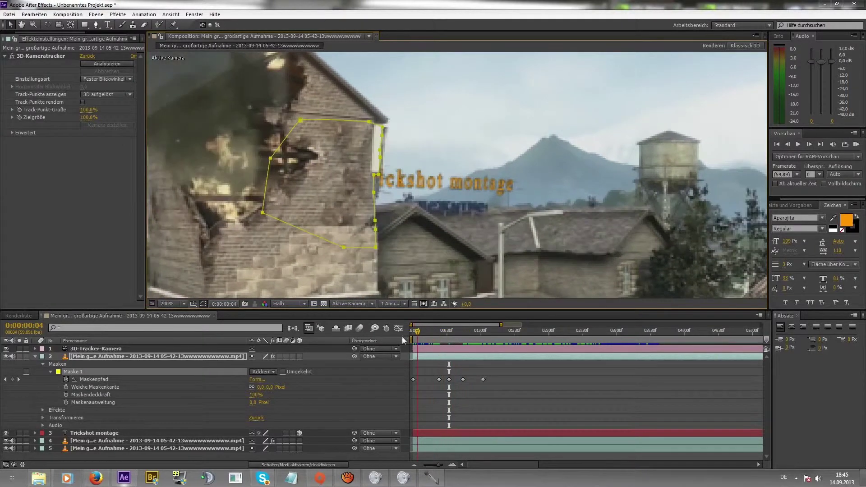
key(space)
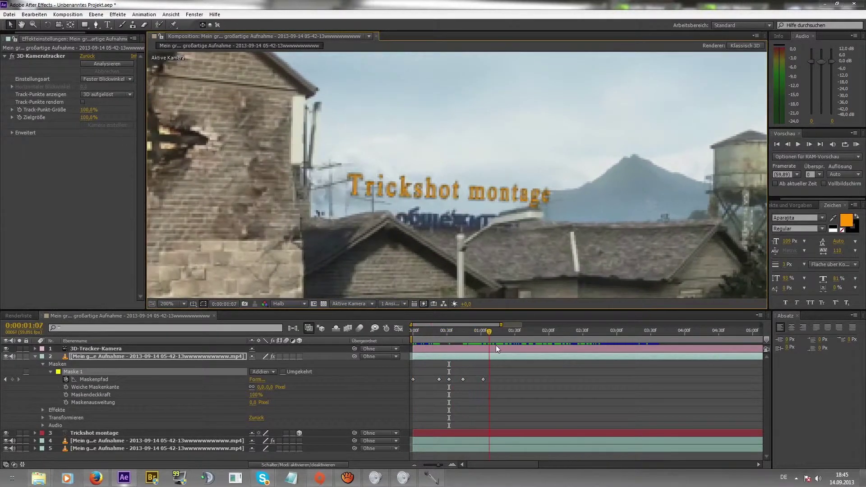
scroll(706, 222, down, 2)
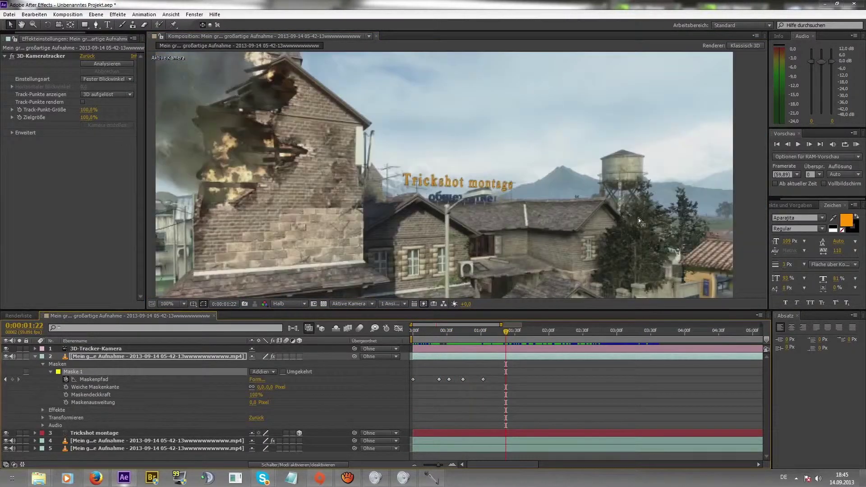
scroll(649, 220, up, 2)
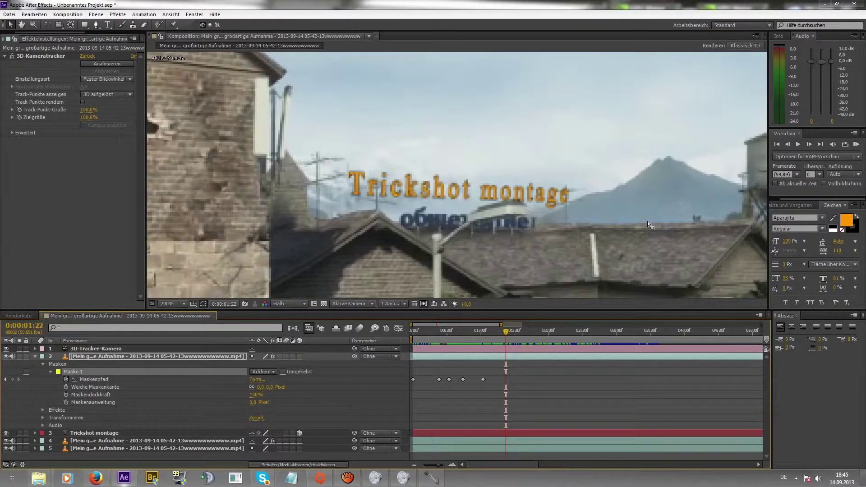
scroll(648, 221, down, 3)
scroll(591, 207, up, 1)
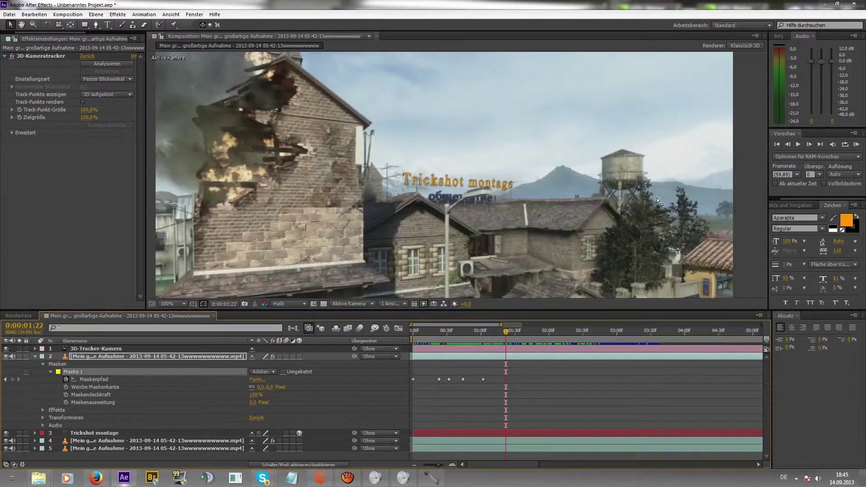
Step back to an earlier frame and collapse the masked footage layer's properties
click(747, 188)
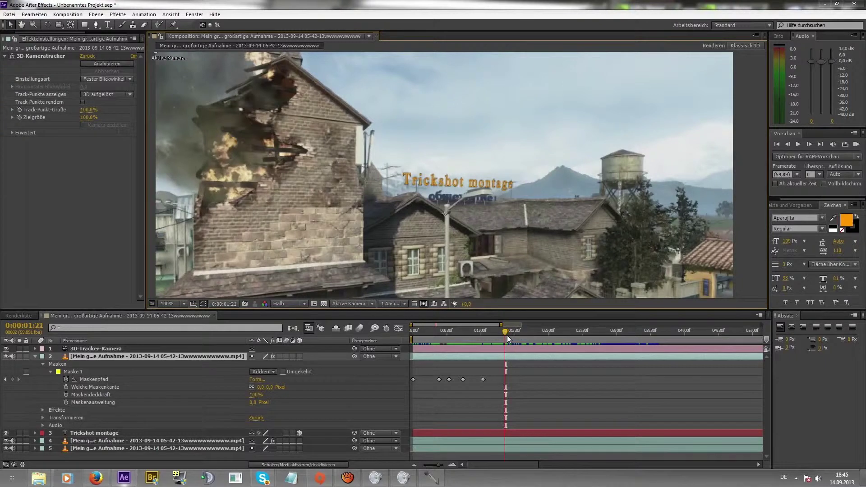
mouse_move(507, 337)
mouse_down()
mouse_move(464, 337)
mouse_move(531, 338)
mouse_up()
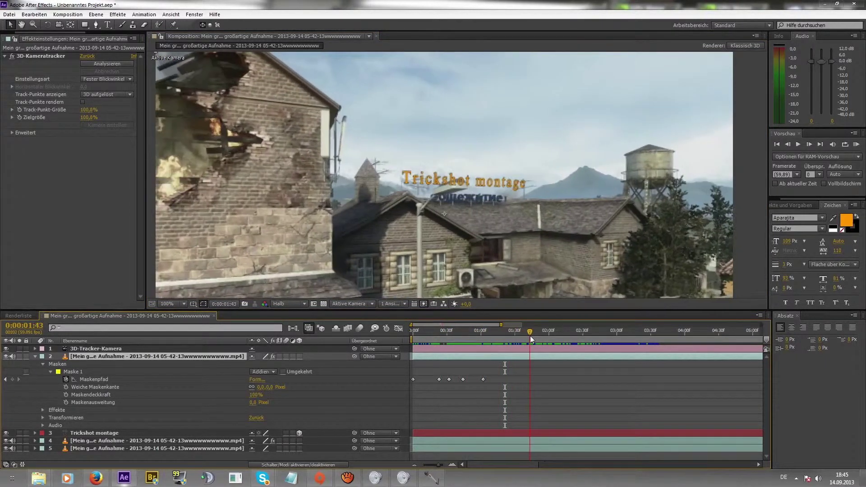
click(35, 356)
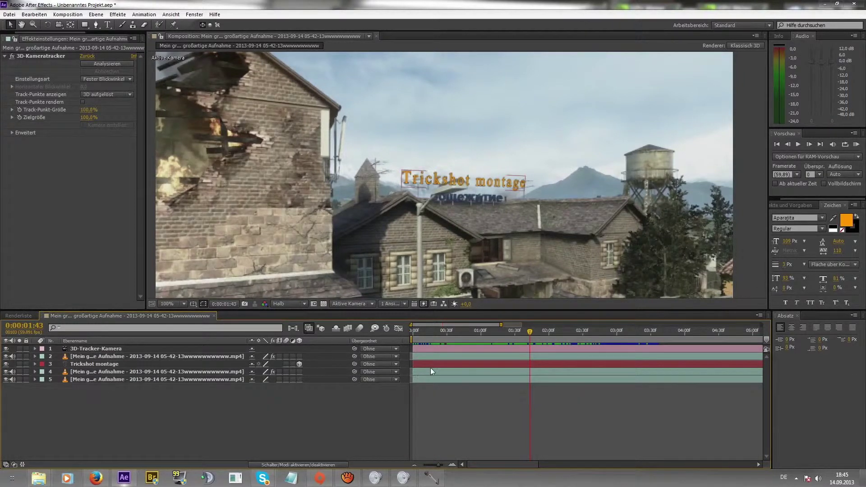
Duplicate the lower gameplay footage layer with Ctrl+D and delete the extra duplicate
click(420, 465)
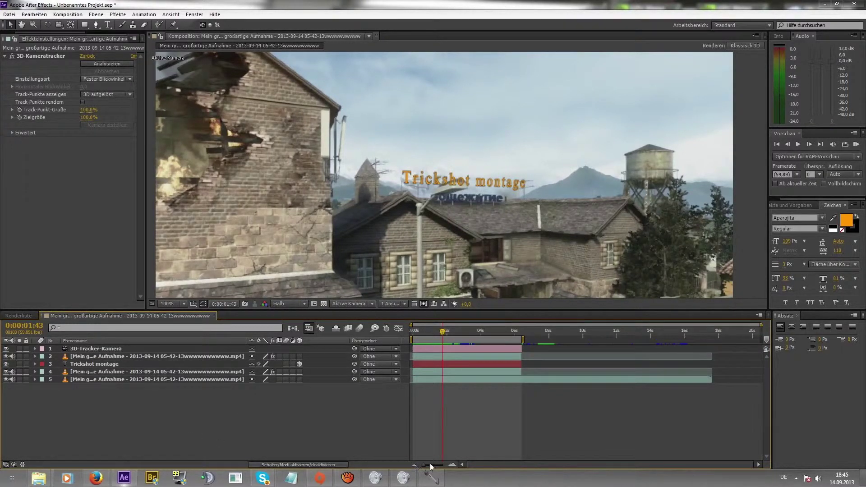
click(412, 372)
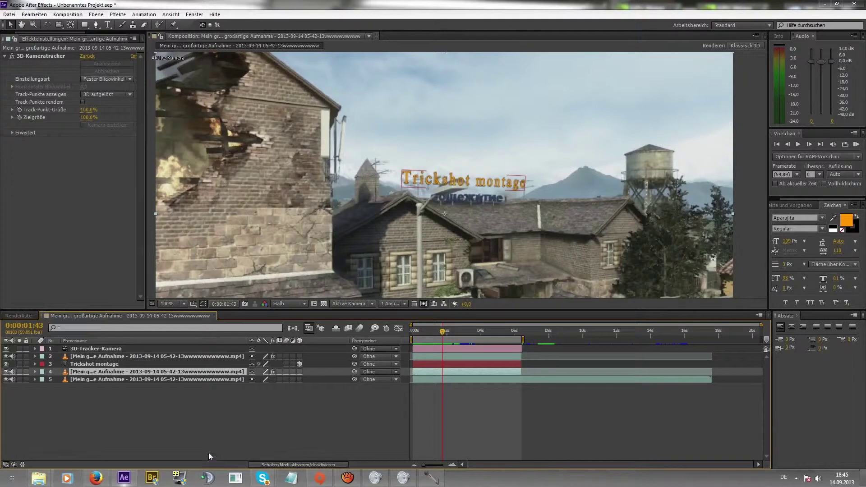
key(ctrl+d)
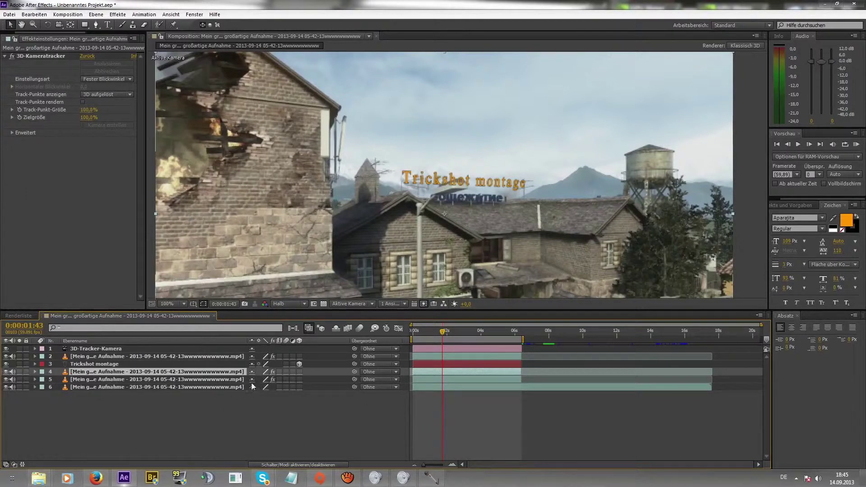
key(ctrl+Down)
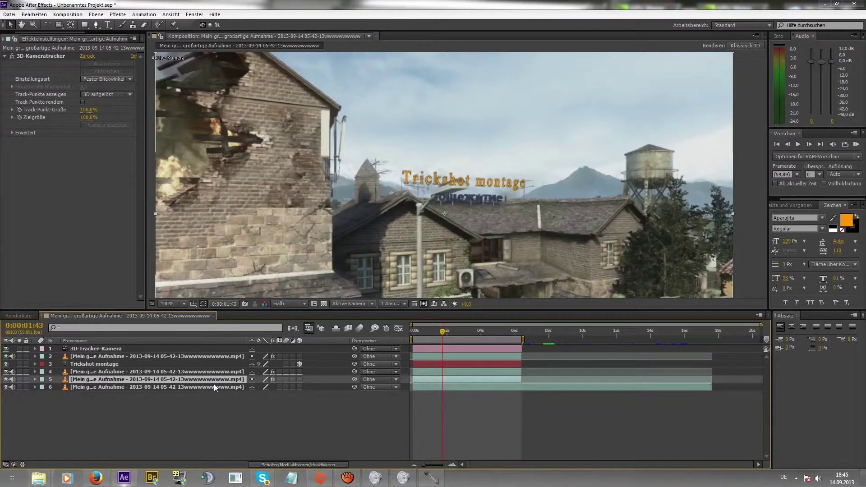
key(ctrl+d)
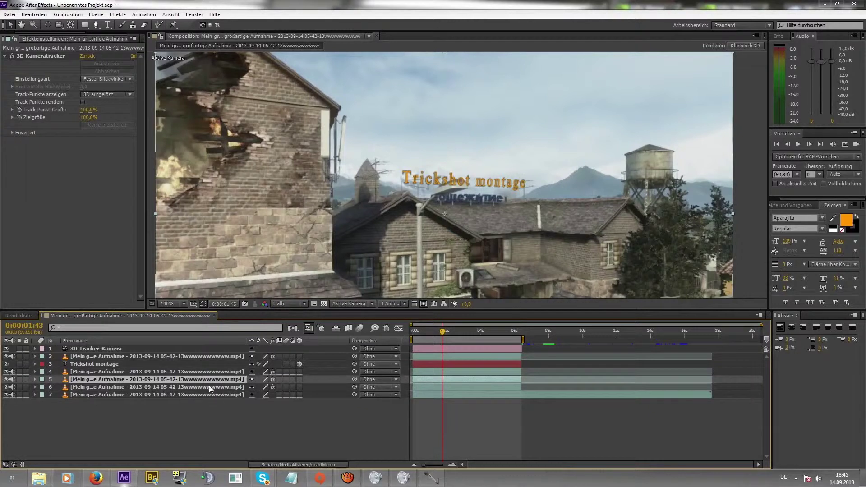
key(ctrl+Down)
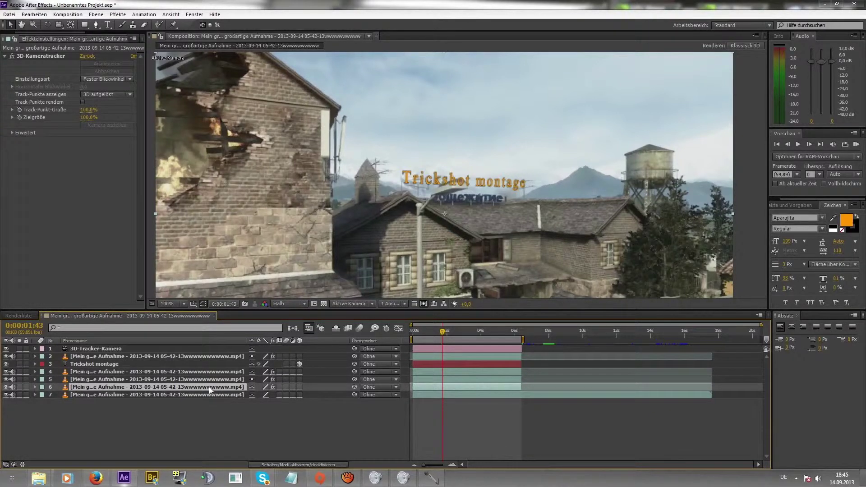
key(Delete)
Reorder the layers so the footage copy sits directly above the Trickshot montage title
click(202, 380)
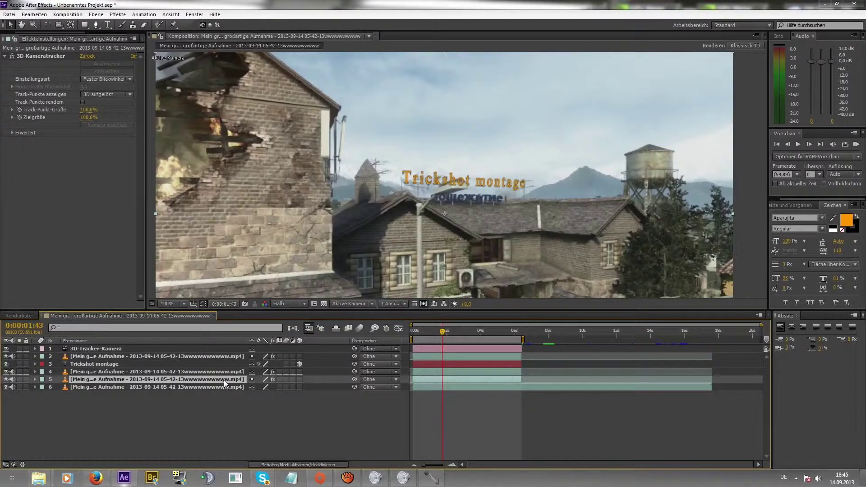
drag(223, 380, 220, 352)
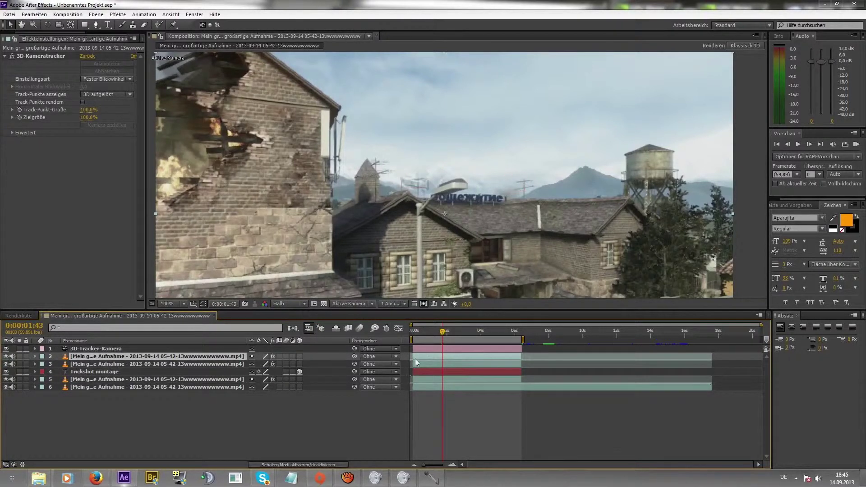
drag(442, 332, 438, 337)
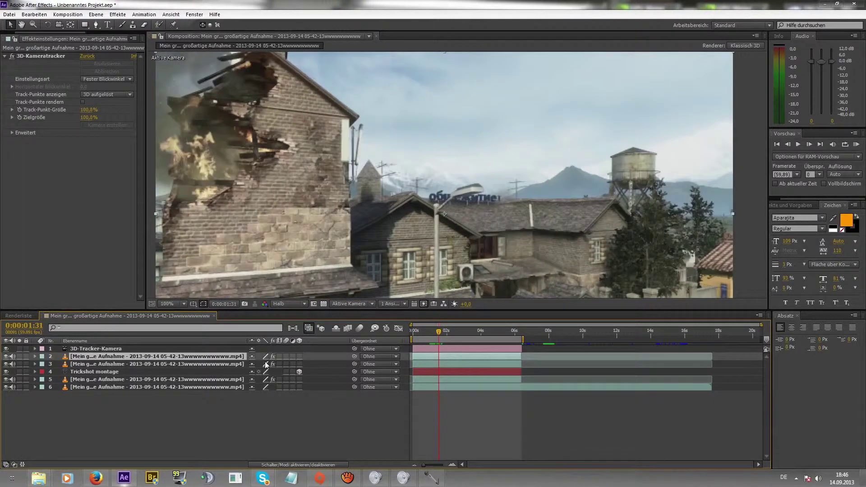
drag(232, 364, 231, 372)
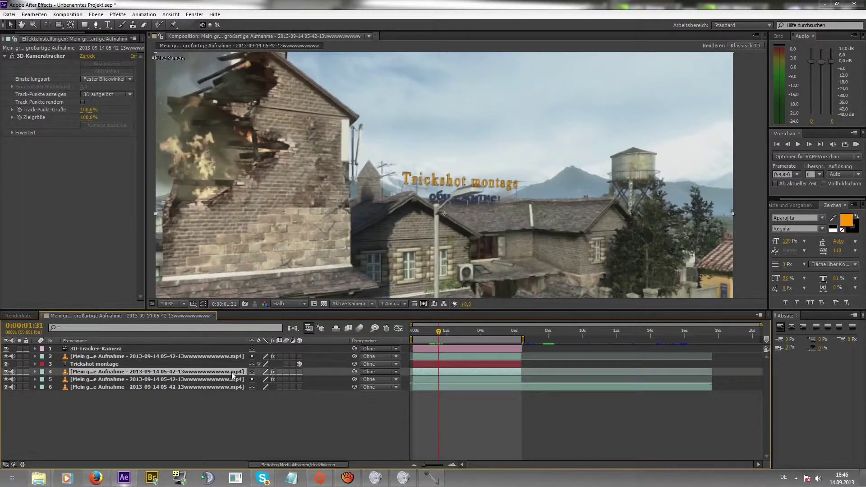
mouse_move(436, 332)
mouse_down()
mouse_move(443, 333)
mouse_move(429, 335)
mouse_up()
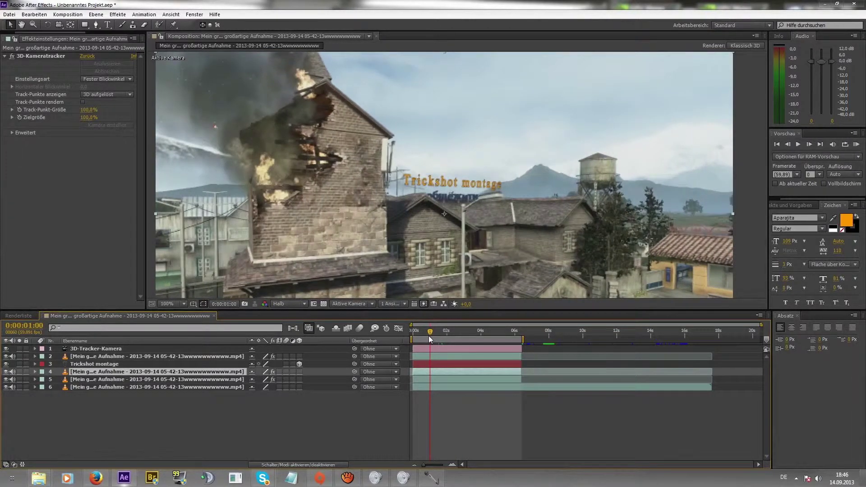
drag(240, 372, 235, 361)
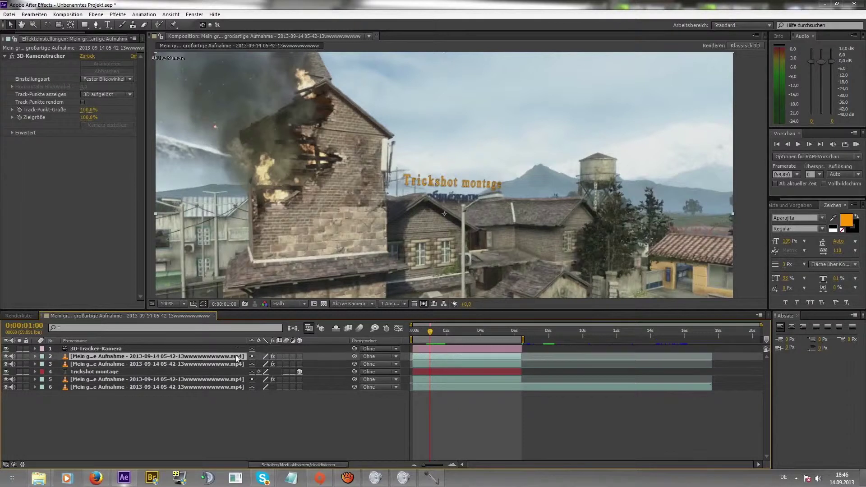
Pan to the street lamp and start a Pen mask around the lamp head and arm
scroll(451, 195, up, 2)
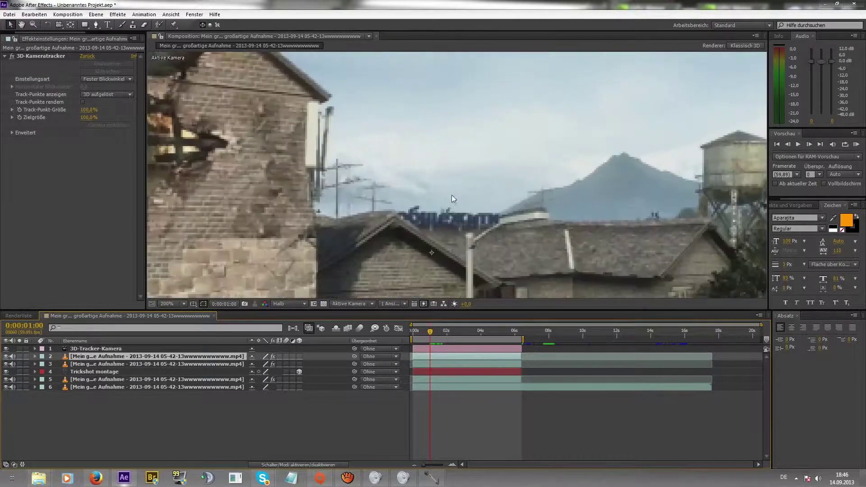
scroll(481, 223, down, 2)
key(h)
drag(483, 229, 407, 217)
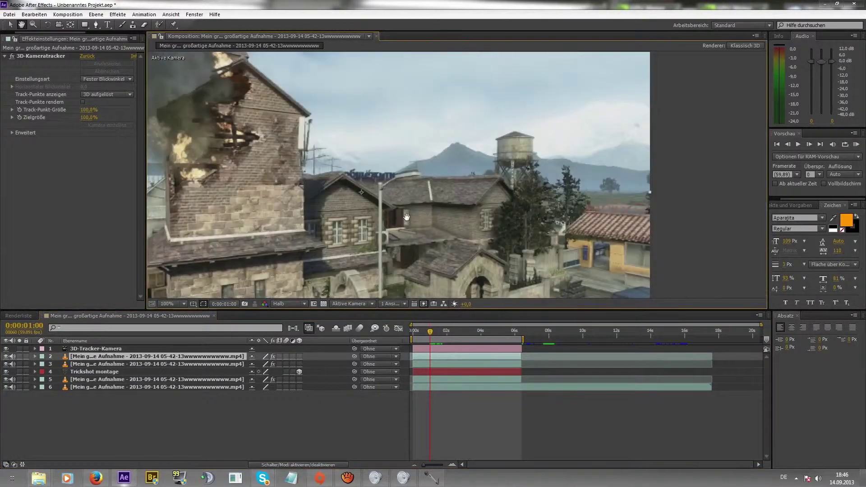
scroll(406, 217, up, 1)
scroll(408, 219, up, 1)
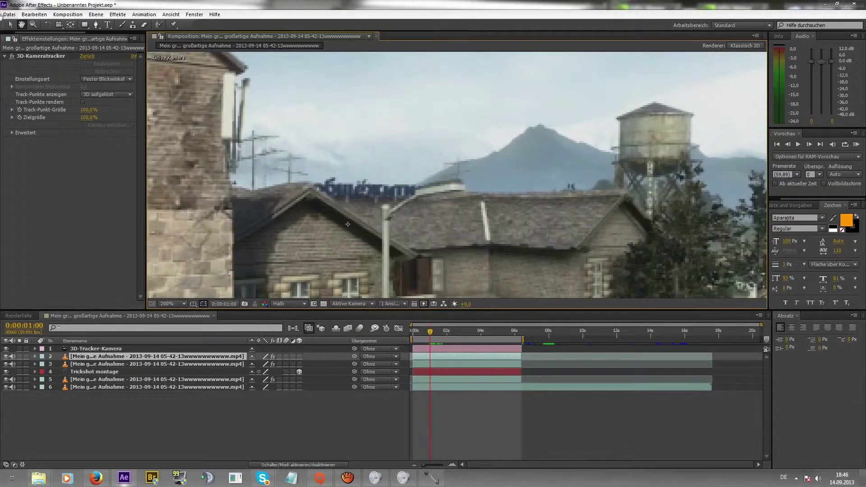
click(8, 25)
click(96, 25)
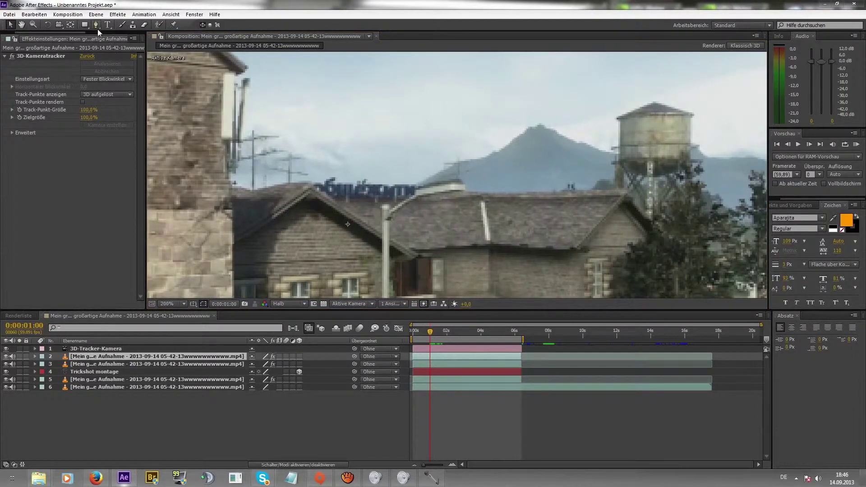
click(449, 180)
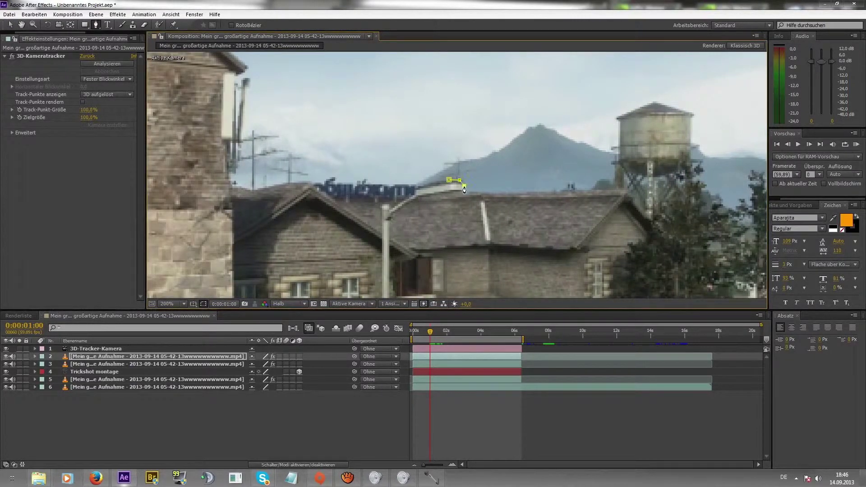
click(447, 193)
click(425, 196)
click(416, 198)
Continue the mask down the pole, undo a stray point, and trace up the other side
click(388, 222)
click(389, 244)
click(389, 262)
click(368, 293)
key(ctrl+z)
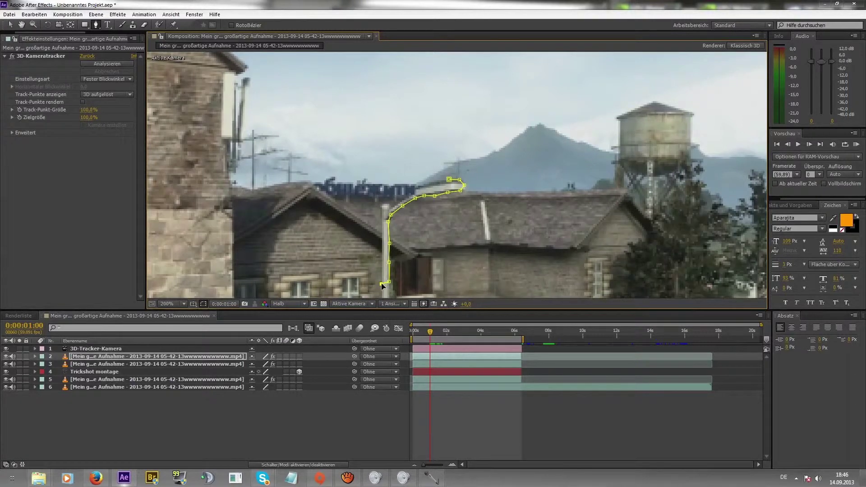
click(383, 209)
scroll(390, 212, up, 1)
scroll(459, 176, up, 1)
Outline the lamp arm's upper edge to the head tip, close the mask, and fit the frame
click(476, 167)
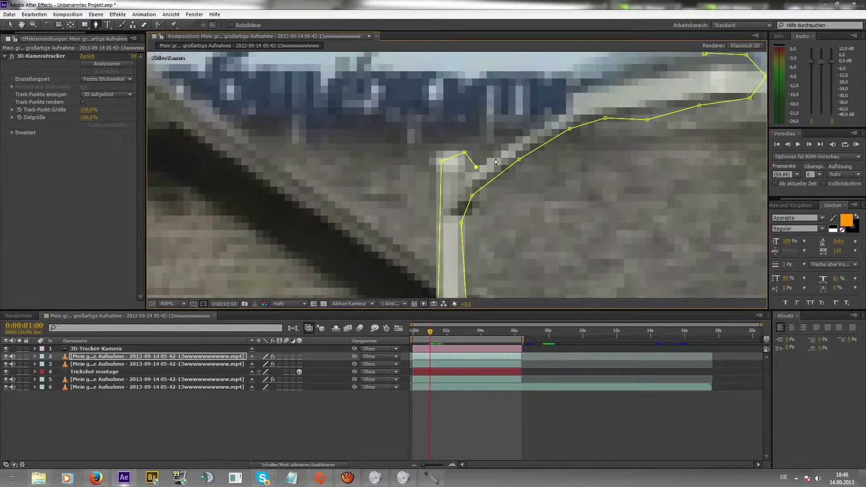
click(499, 152)
click(542, 118)
scroll(564, 108, down, 1)
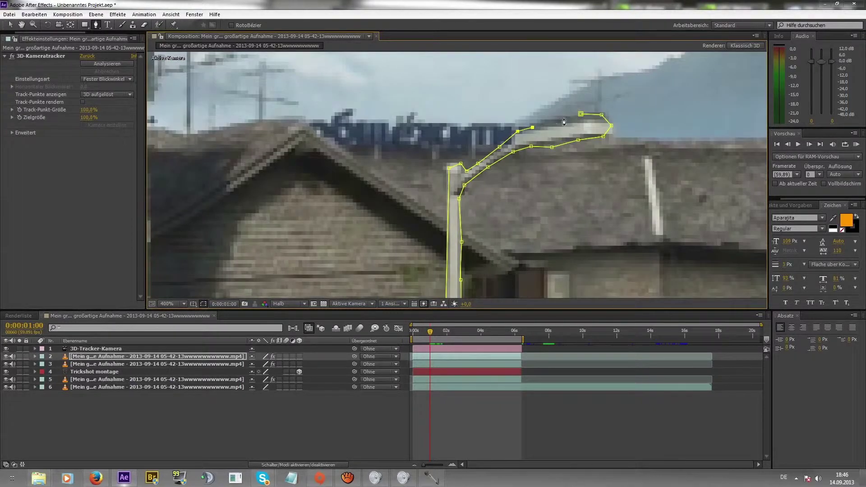
click(581, 113)
scroll(525, 153, down, 1)
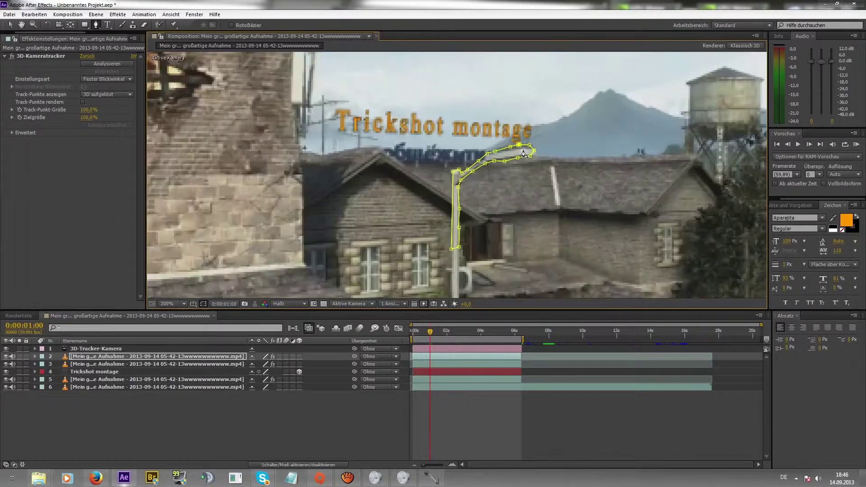
click(10, 24)
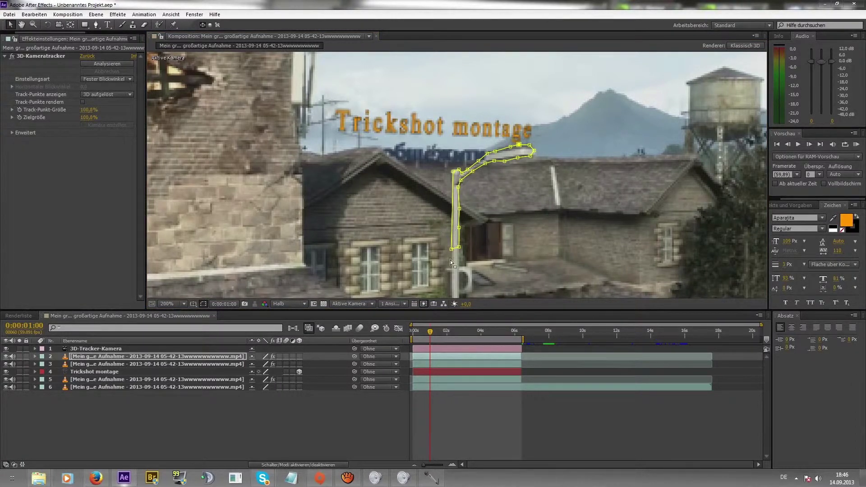
key(comma)
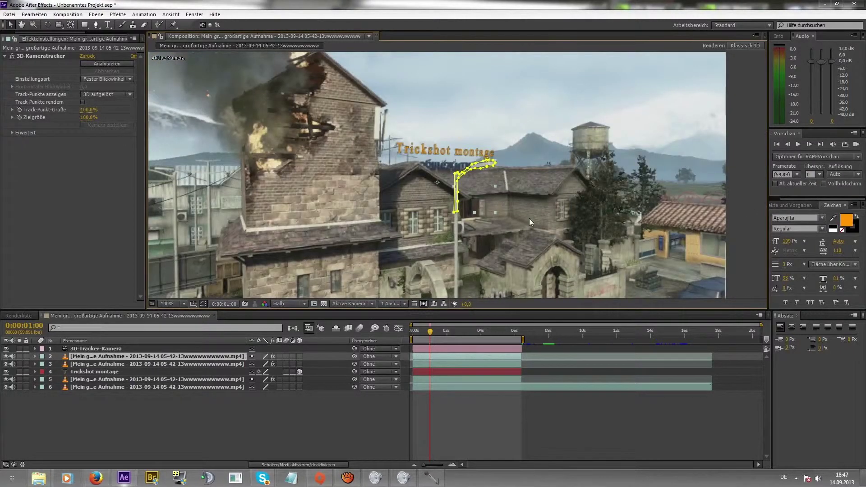
Try moving the lamp mask up-left, undo the move, and zoom back to 200%
scroll(459, 179, up, 2)
mouse_move(465, 194)
mouse_down()
mouse_move(442, 161)
mouse_move(413, 172)
mouse_up()
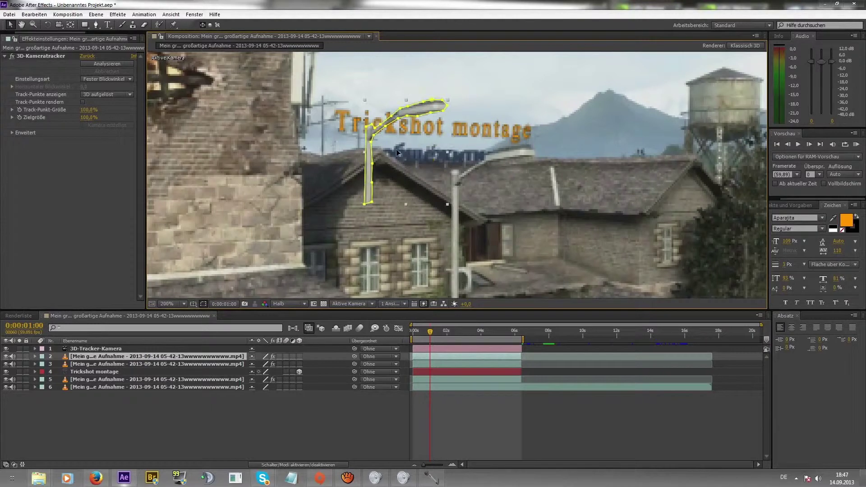
drag(413, 172, 415, 161)
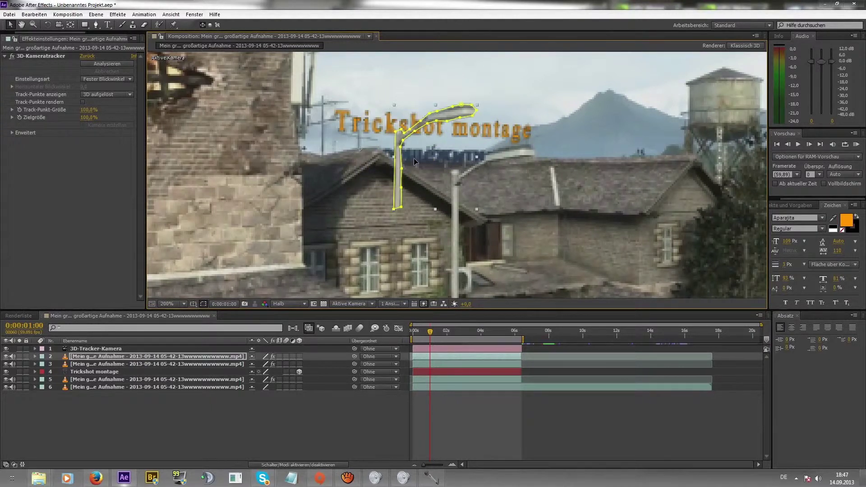
key(ctrl+z)
scroll(635, 168, down, 1)
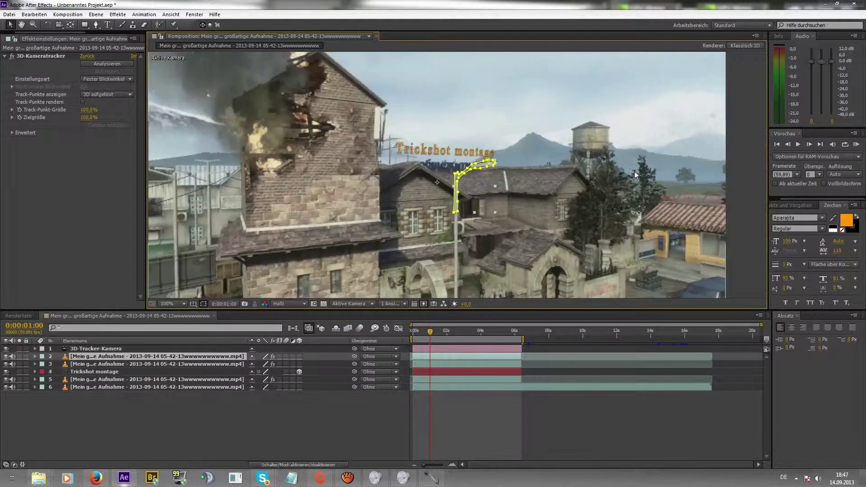
click(747, 167)
key(period)
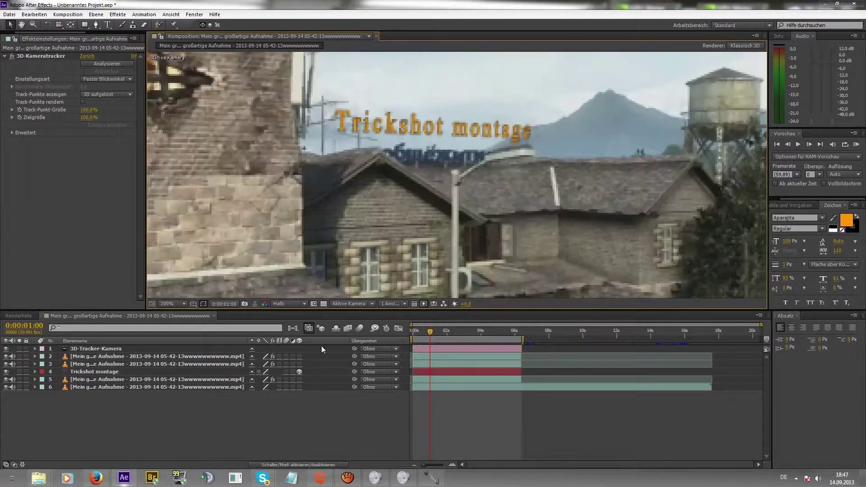
Reveal Maske 1 on layer 2 and return to frame 0:00:01:00
click(51, 357)
click(35, 357)
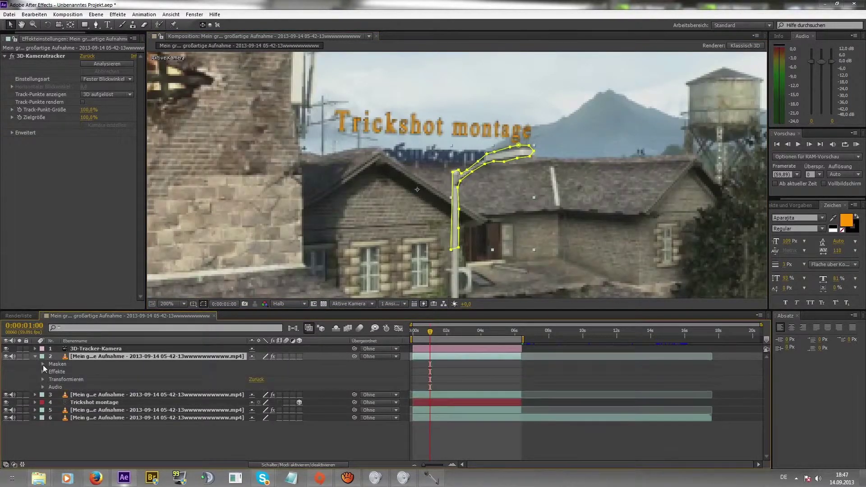
click(43, 364)
click(50, 372)
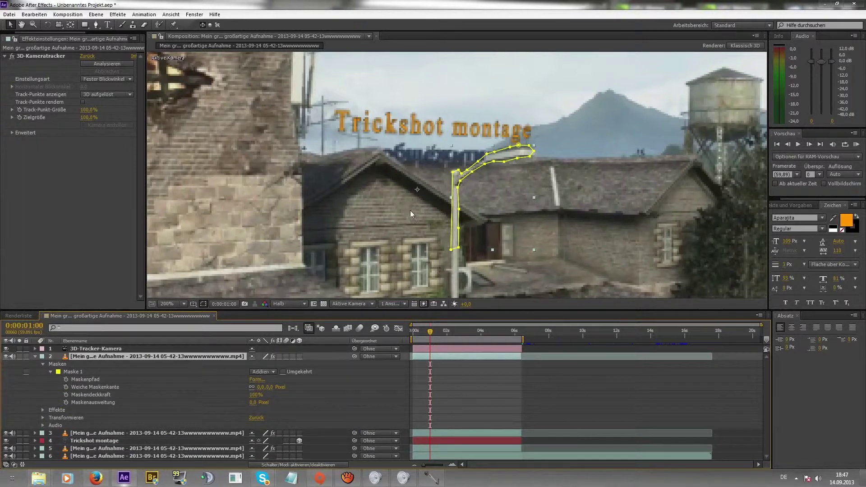
drag(430, 334, 429, 336)
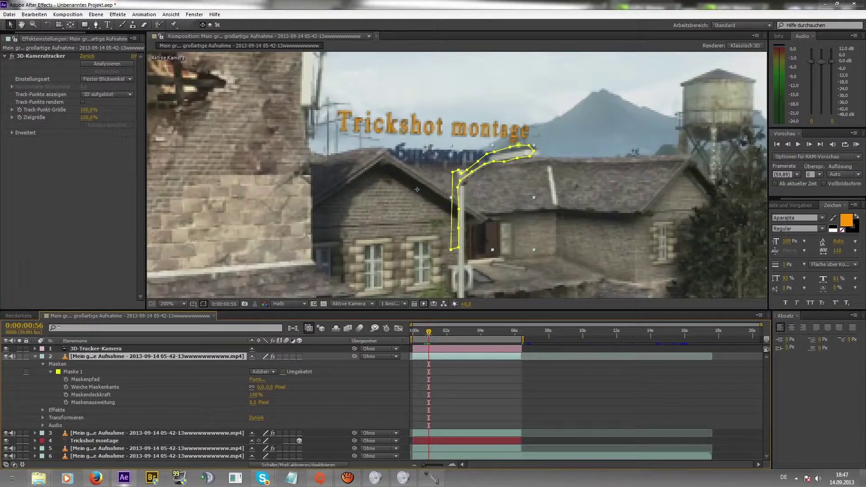
drag(429, 334, 430, 334)
click(86, 379)
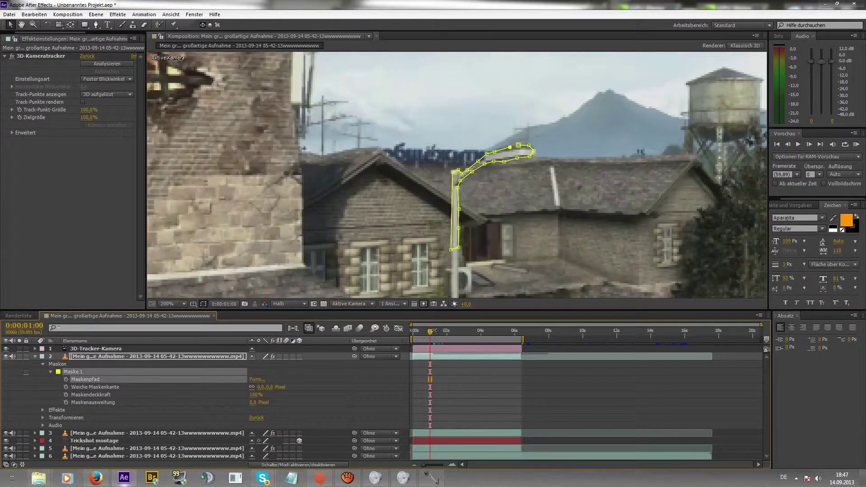
click(129, 358)
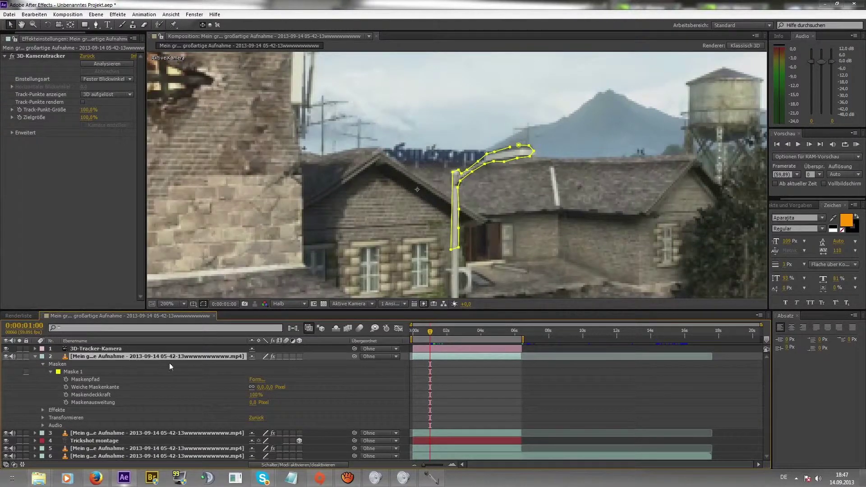
click(89, 373)
Zoom to 400% and close the lamp mask at its first vertex with the Pen tool
key(period)
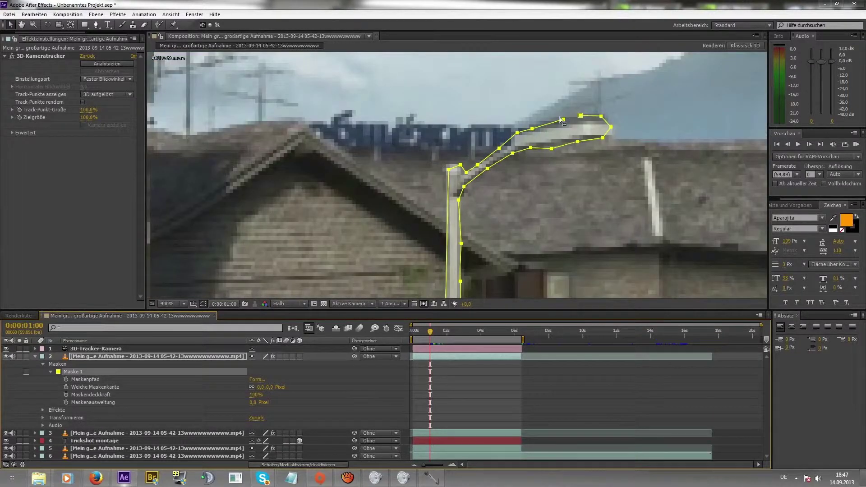
click(96, 25)
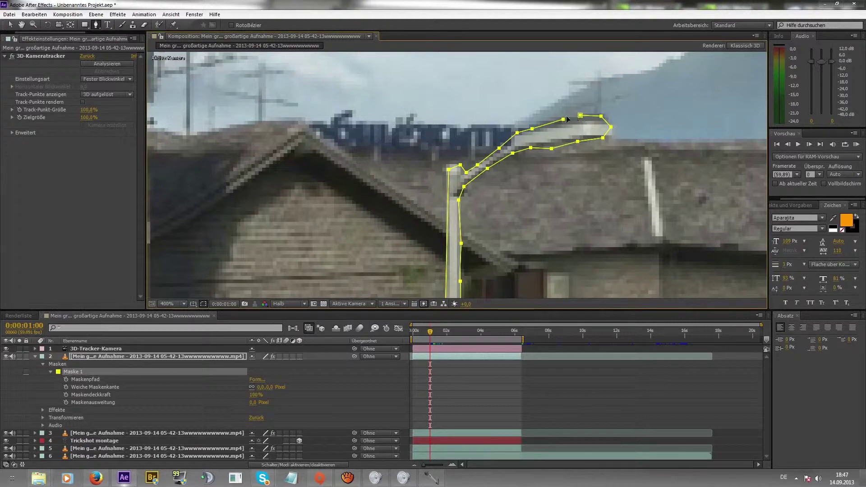
click(10, 25)
click(65, 395)
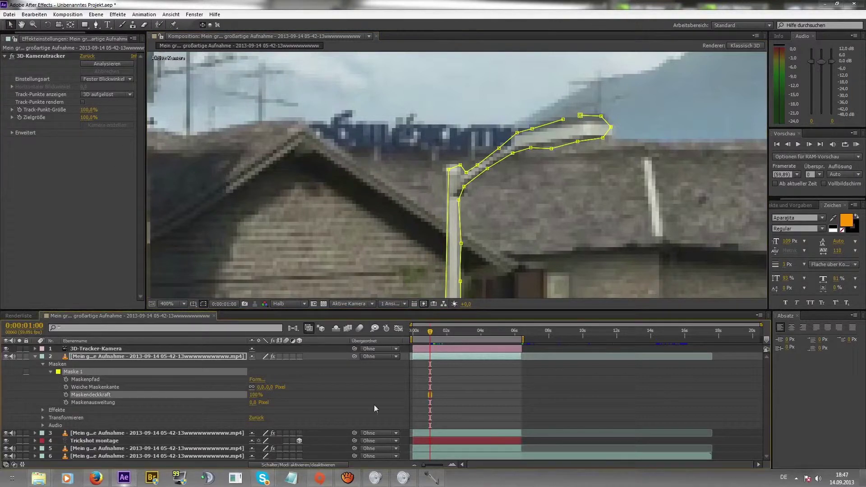
click(374, 409)
click(125, 373)
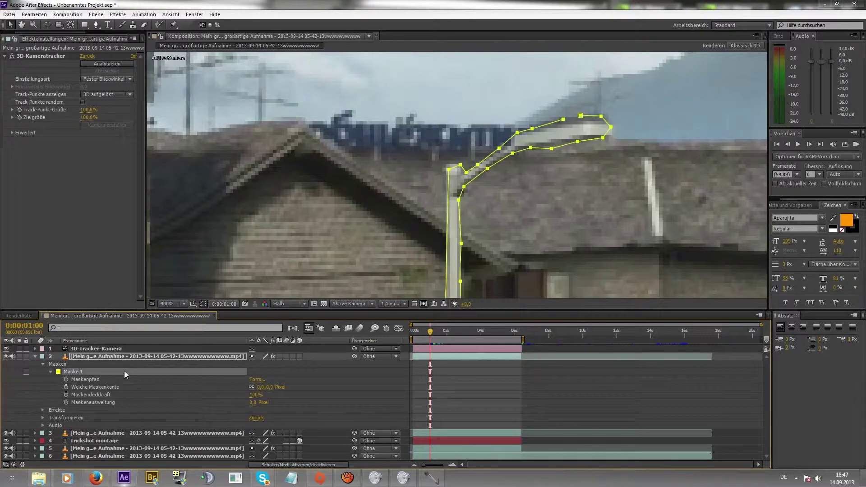
click(134, 358)
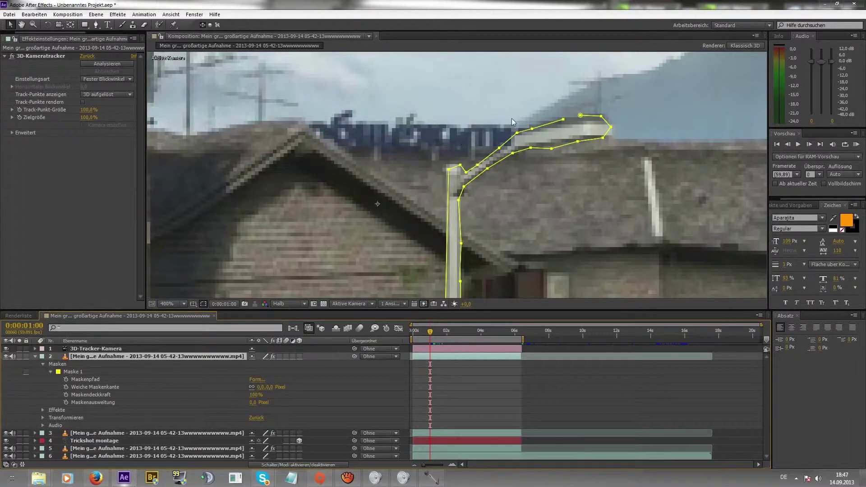
click(563, 120)
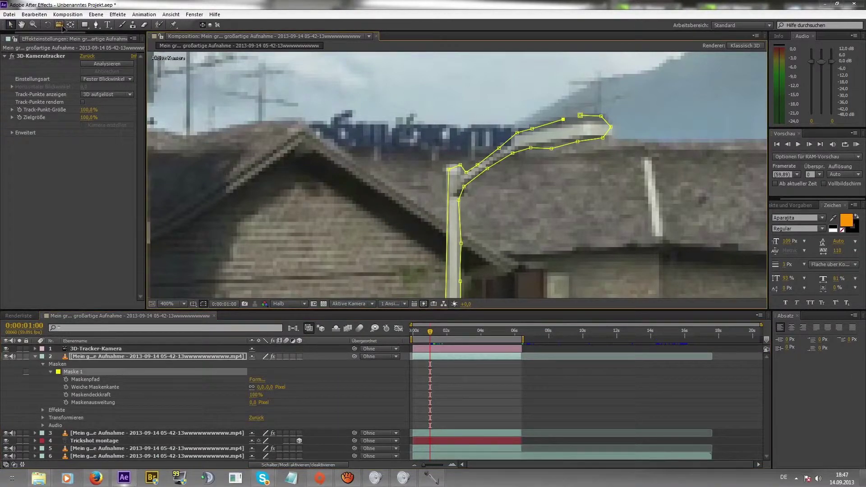
click(96, 25)
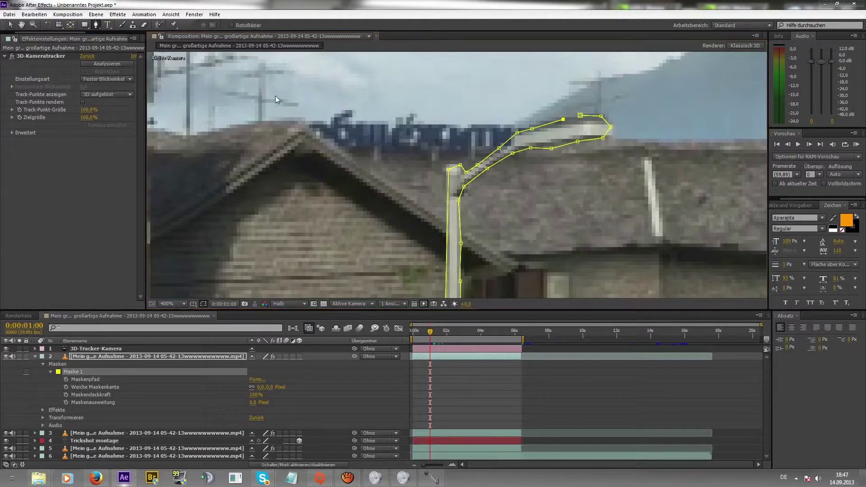
click(580, 116)
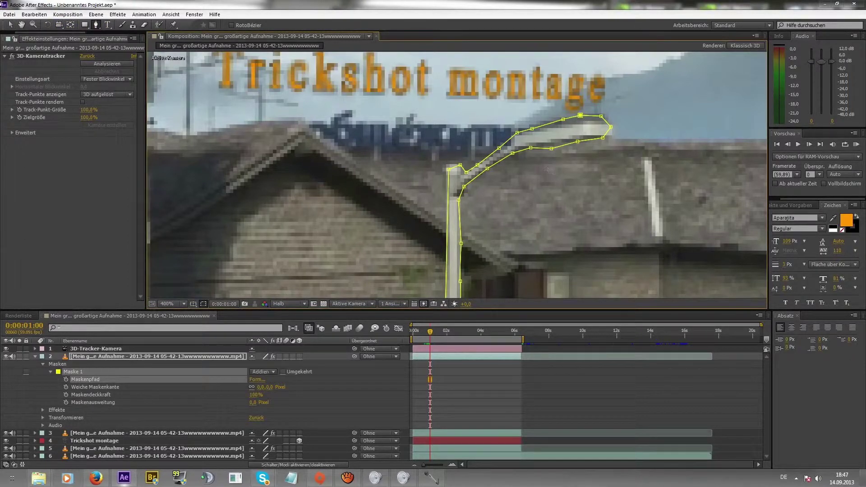
key(v)
scroll(452, 178, down, 1)
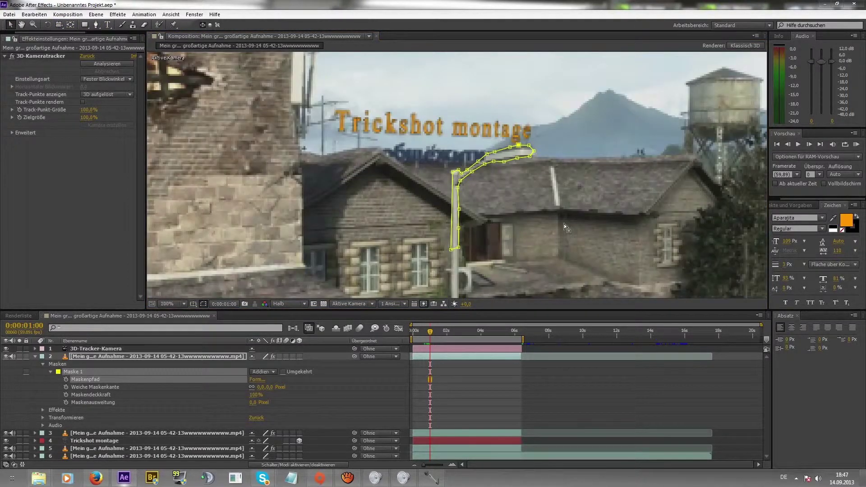
Select the lamp mask path and set a Maskenpfad keyframe at 0:00:01:00
scroll(451, 178, down, 1)
click(737, 191)
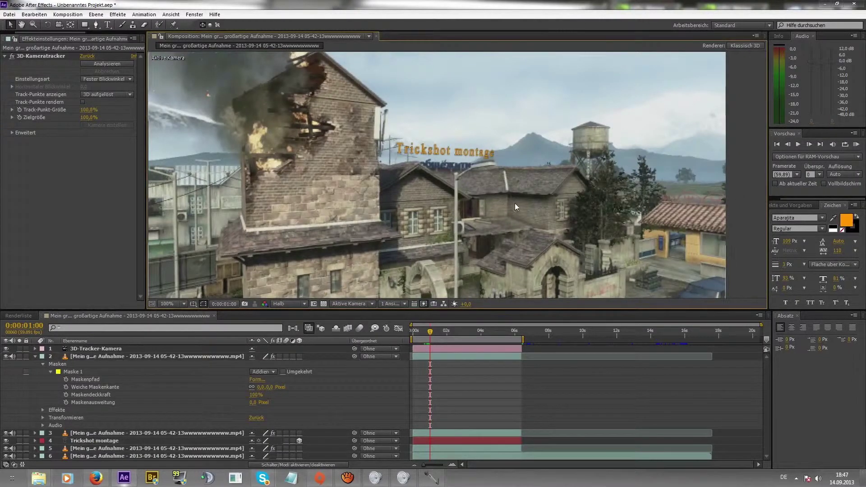
scroll(515, 203, up, 1)
click(153, 356)
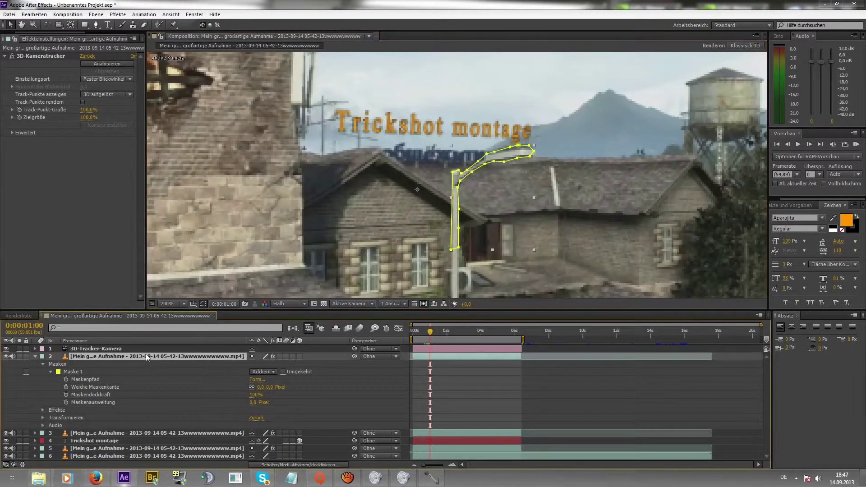
click(93, 381)
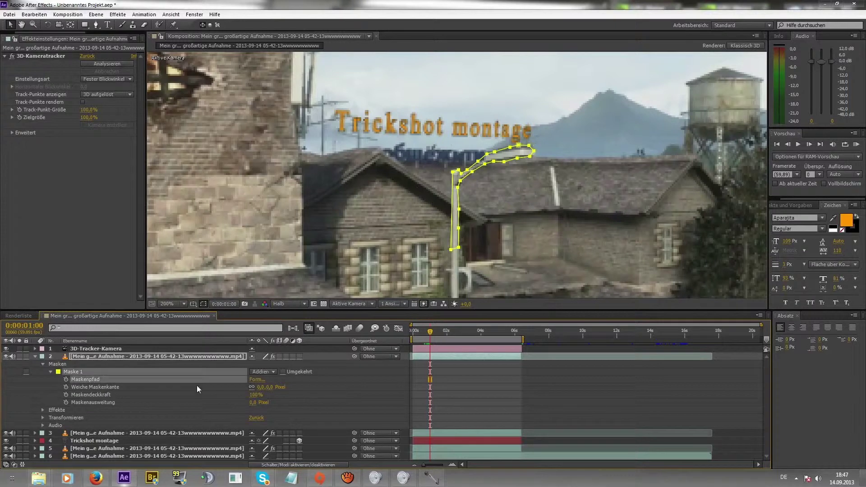
click(66, 380)
At 0:00:01:10, drag the mask left onto the lamp post
drag(430, 332, 433, 332)
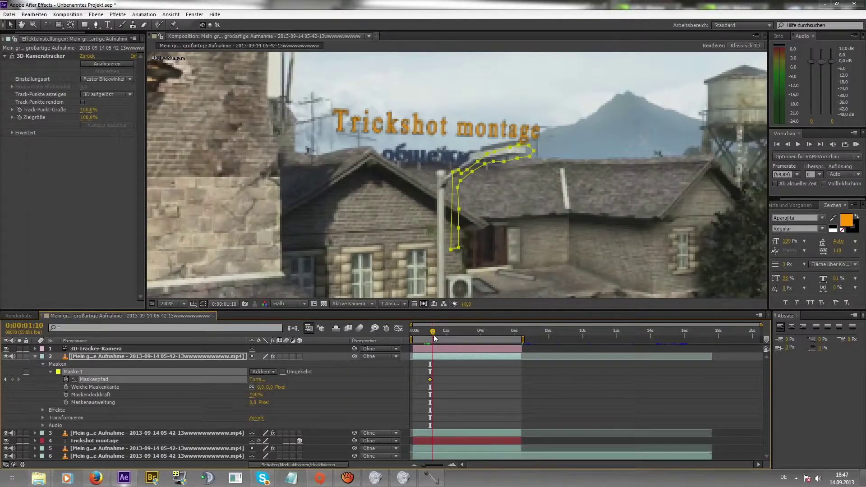
click(452, 464)
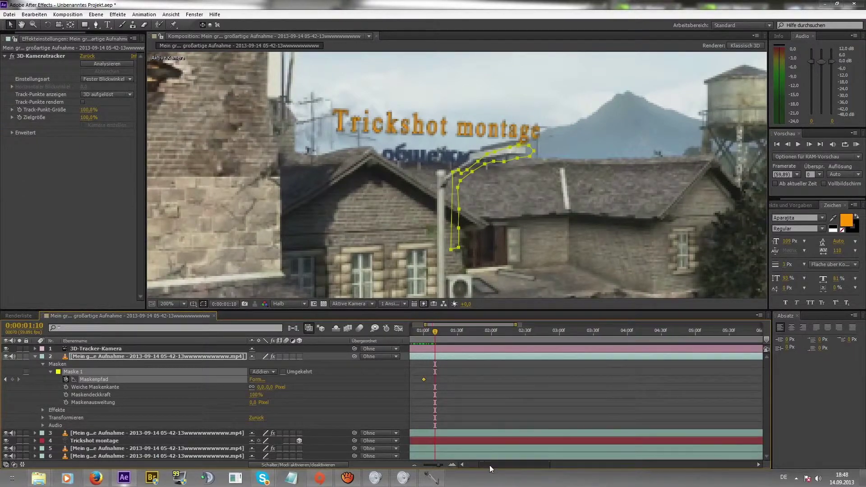
drag(490, 468, 480, 383)
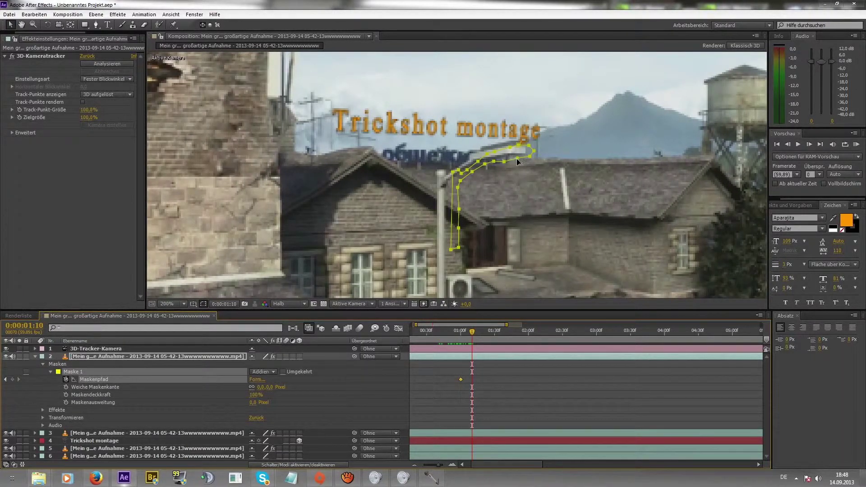
drag(517, 161, 507, 156)
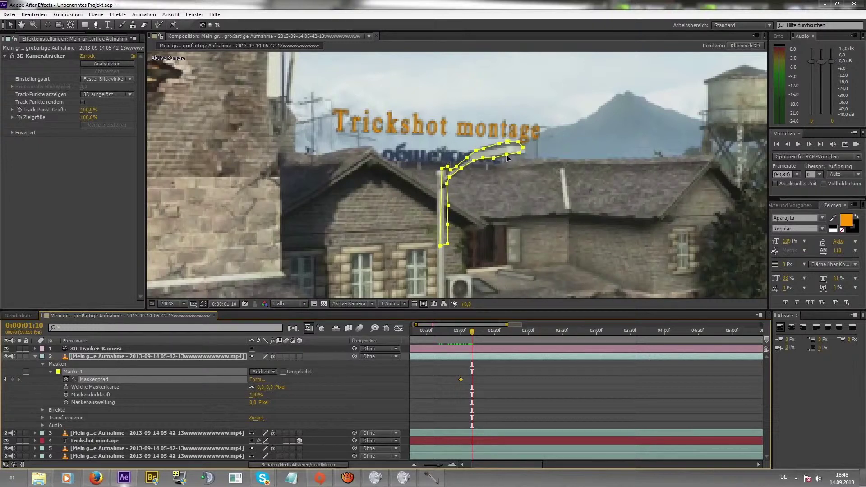
drag(507, 157, 508, 157)
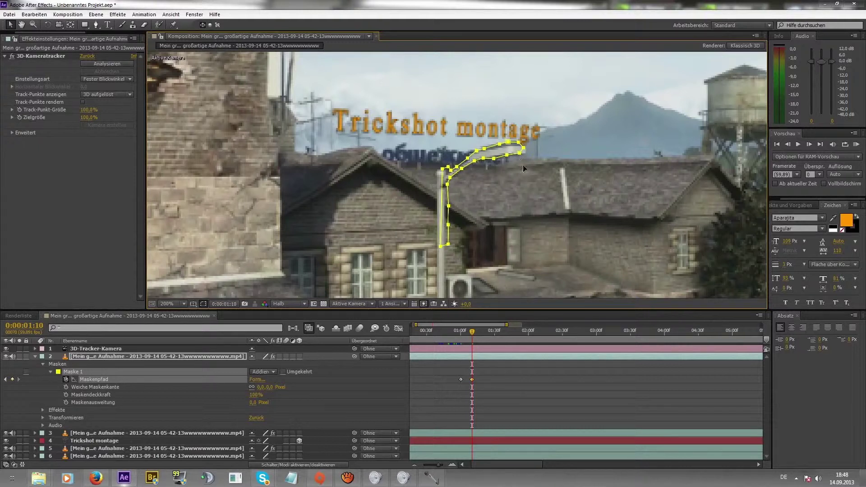
Check the fit and pull the lamp tip's end point right to match the lamp
click(134, 374)
click(346, 391)
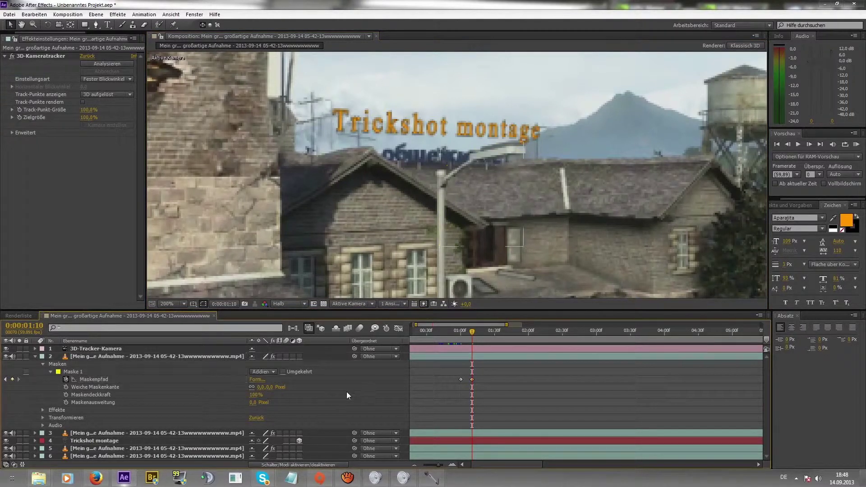
click(149, 376)
click(321, 388)
click(334, 371)
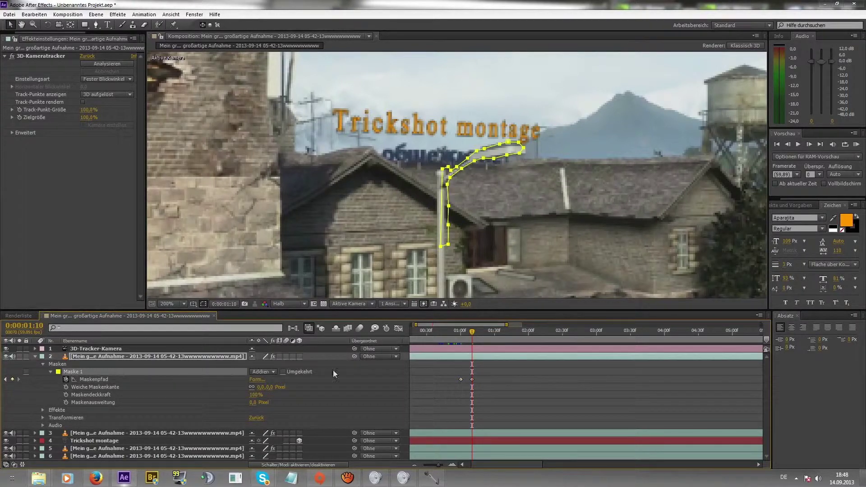
click(513, 151)
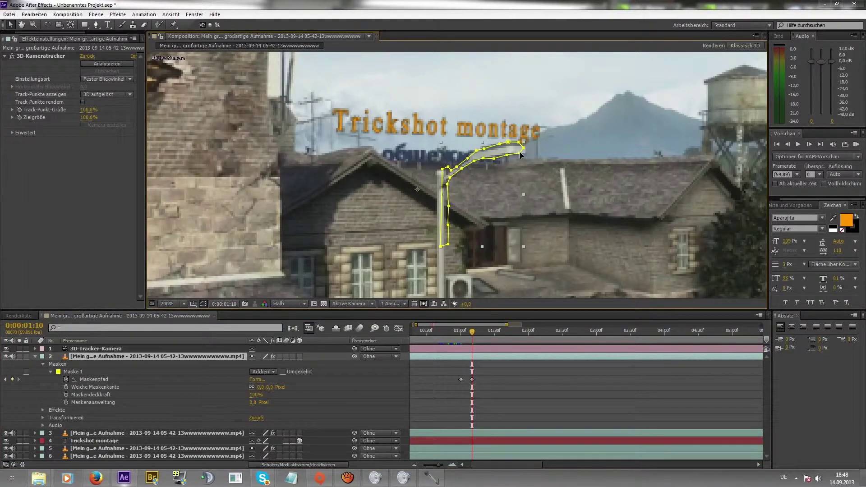
click(519, 152)
drag(519, 154, 526, 152)
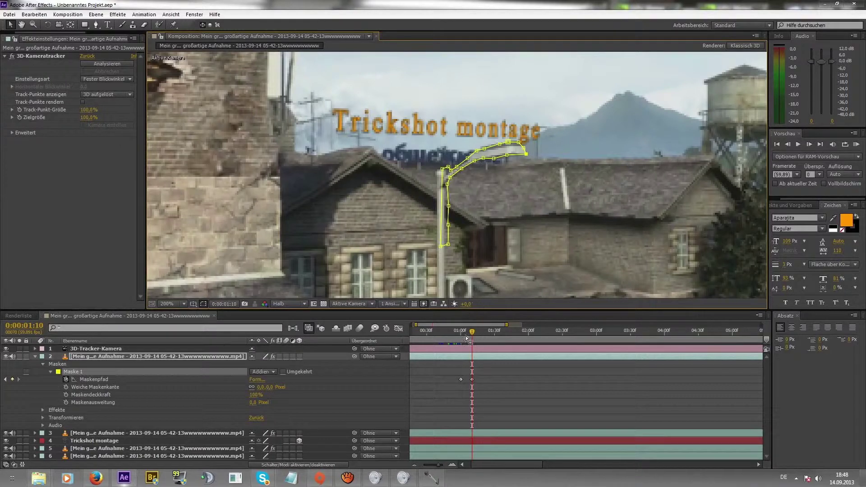
drag(472, 336, 482, 336)
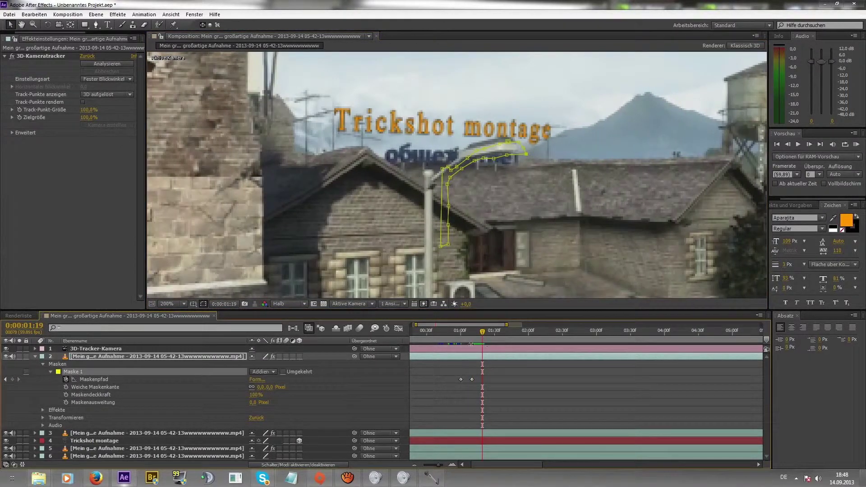
Reposition the lamp mask at 0:00:01:20, 0:00:01:29 and 0:00:01:38, reshaping the head corner
click(212, 382)
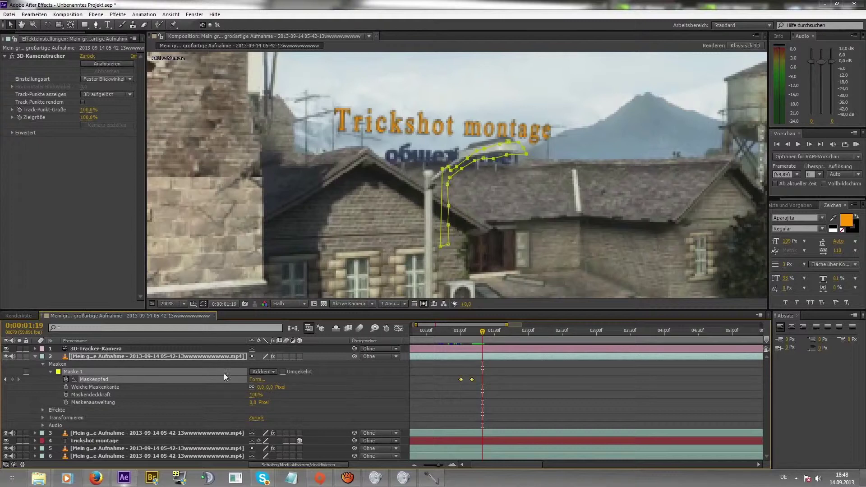
drag(508, 157, 499, 151)
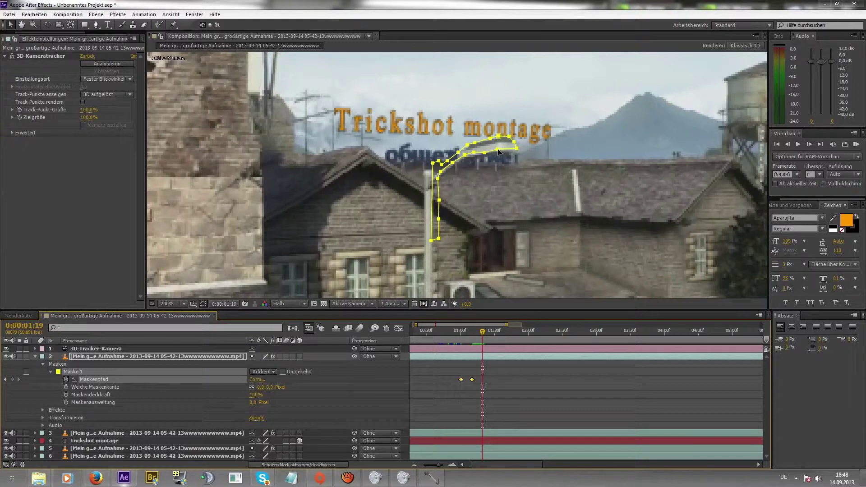
drag(482, 334, 494, 334)
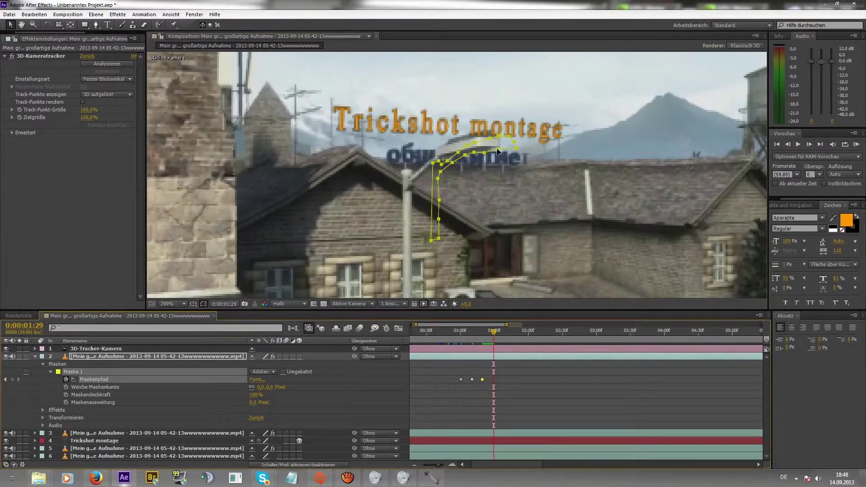
drag(498, 151, 481, 145)
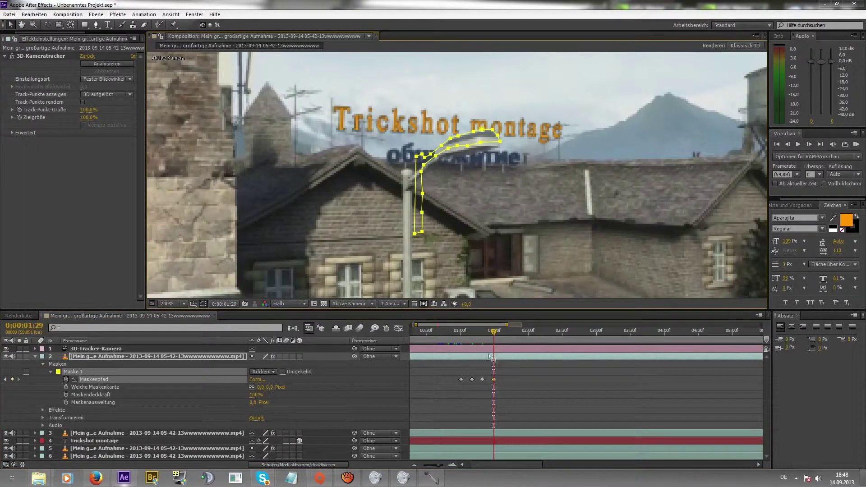
drag(493, 331, 502, 331)
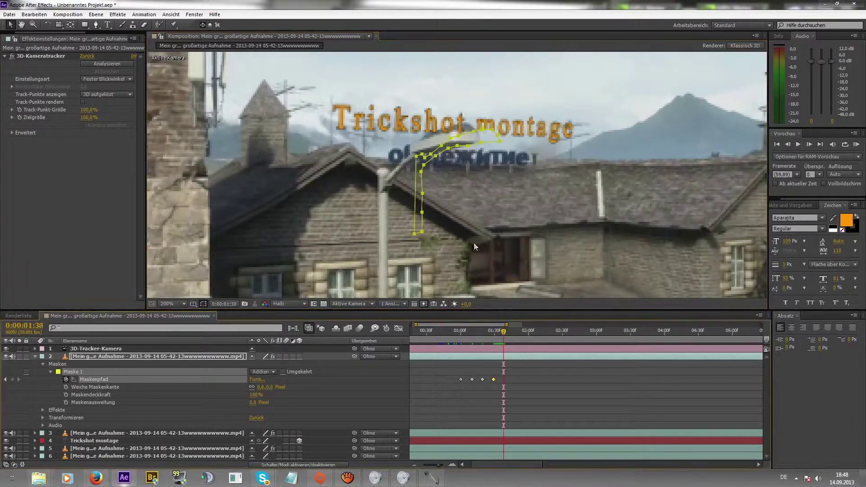
drag(480, 145, 458, 137)
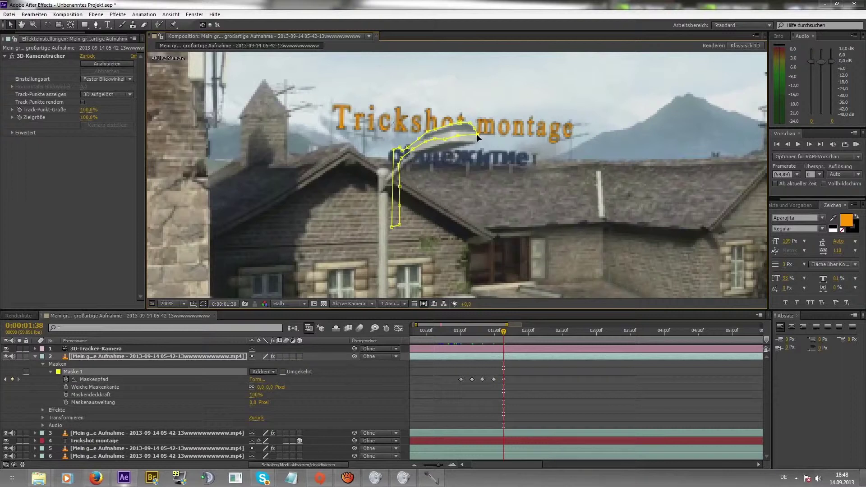
mouse_move(478, 135)
mouse_down()
mouse_move(479, 147)
mouse_move(457, 144)
mouse_up()
At 0:00:01:44, move the whole mask left onto the lamp
drag(504, 333, 507, 336)
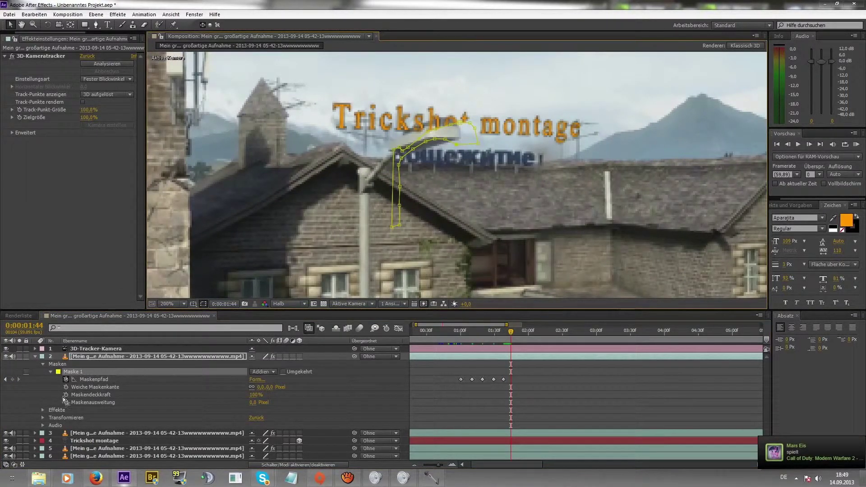
click(94, 377)
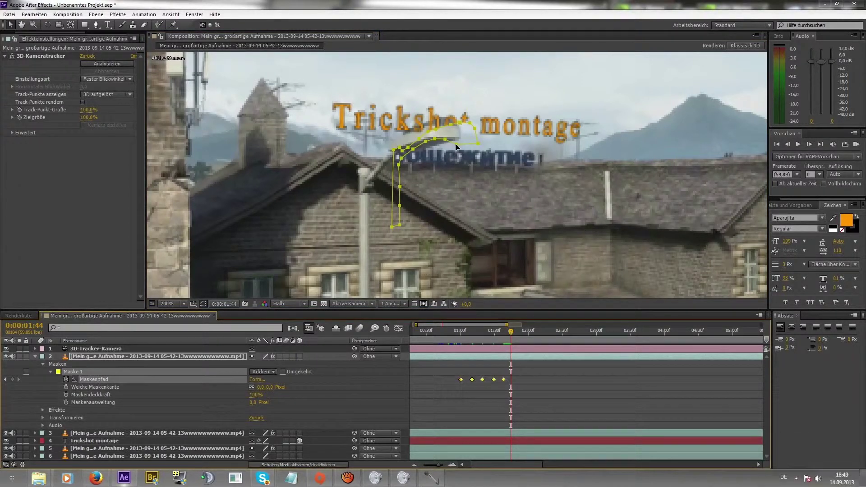
drag(460, 145, 439, 141)
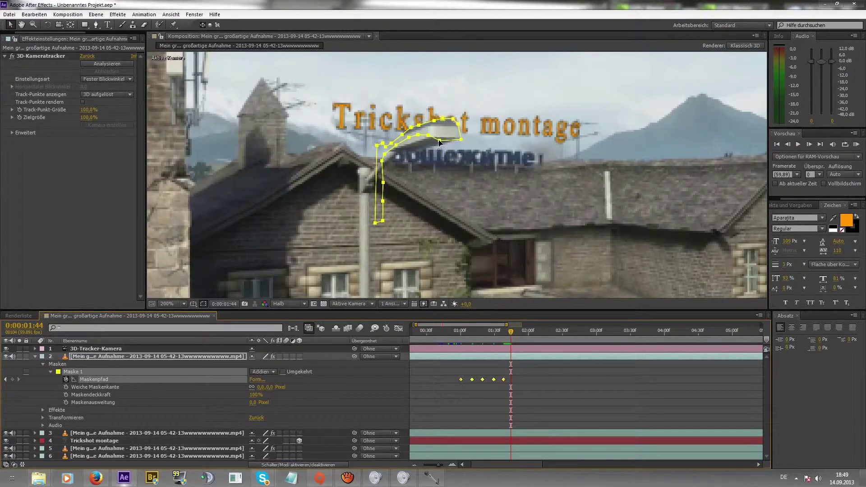
drag(439, 141, 439, 142)
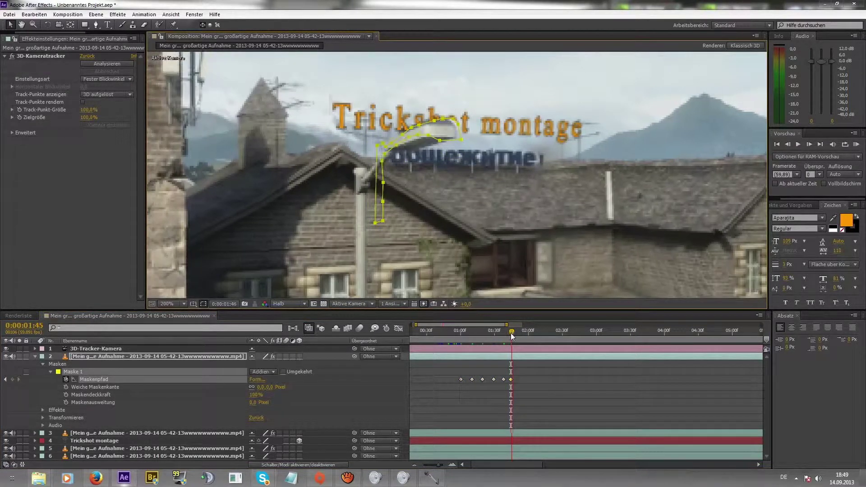
At 0:00:01:52, move the mask over the lamp head and reposition its head points
drag(511, 332, 521, 332)
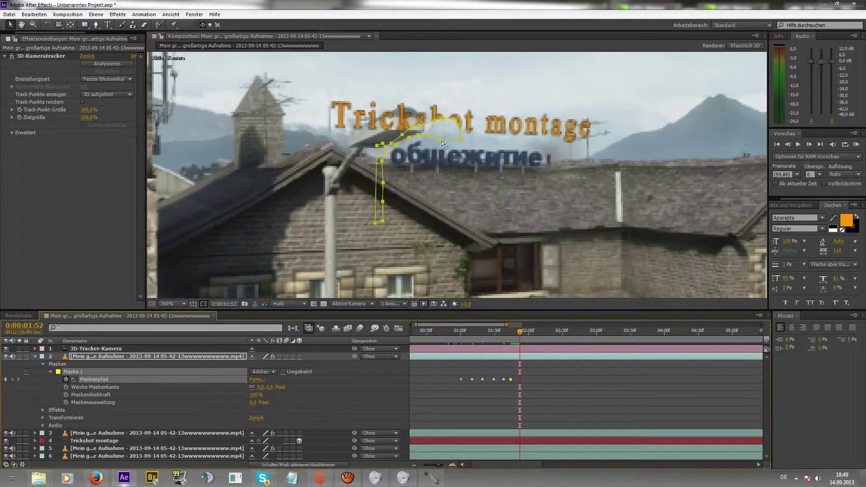
drag(441, 144, 401, 130)
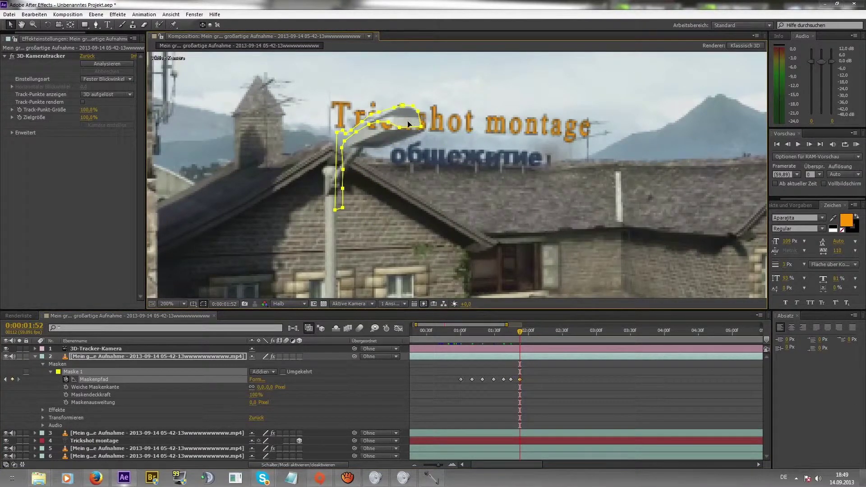
drag(421, 126, 401, 143)
click(389, 125)
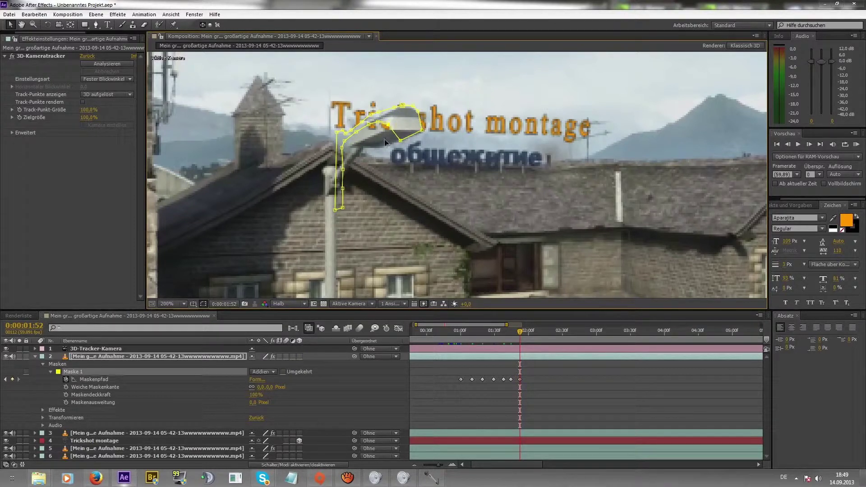
mouse_move(377, 122)
mouse_down()
mouse_move(369, 148)
mouse_move(350, 147)
mouse_up()
Add a point on the lamp-head edge and refit the mask to the head and pole
click(383, 117)
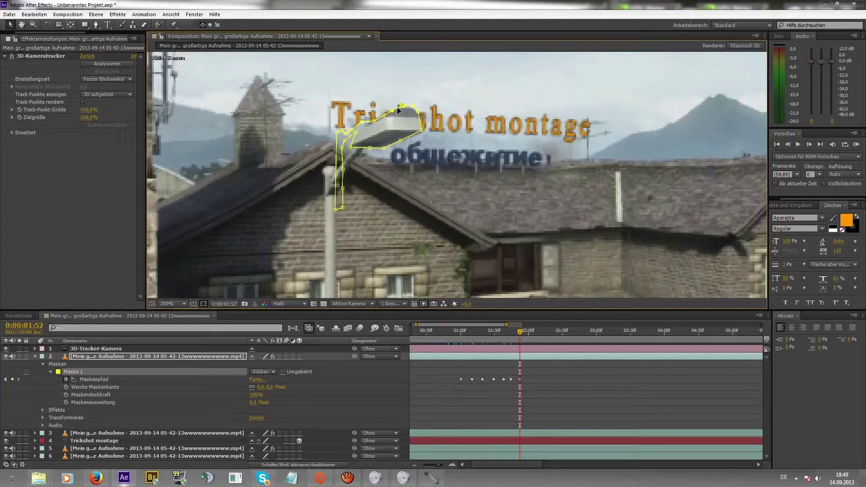
drag(404, 106, 402, 108)
click(412, 107)
mouse_move(362, 124)
mouse_down()
mouse_move(346, 159)
mouse_move(352, 140)
mouse_up()
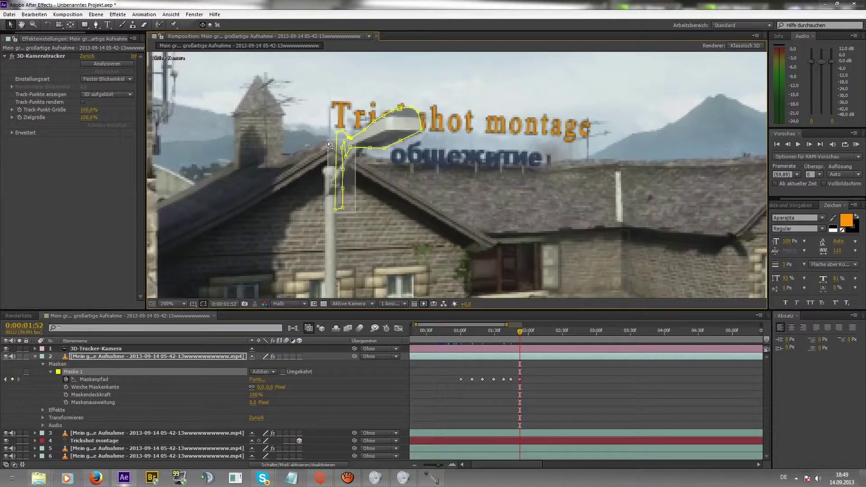
mouse_move(325, 214)
mouse_down()
mouse_move(357, 141)
mouse_move(347, 168)
mouse_up()
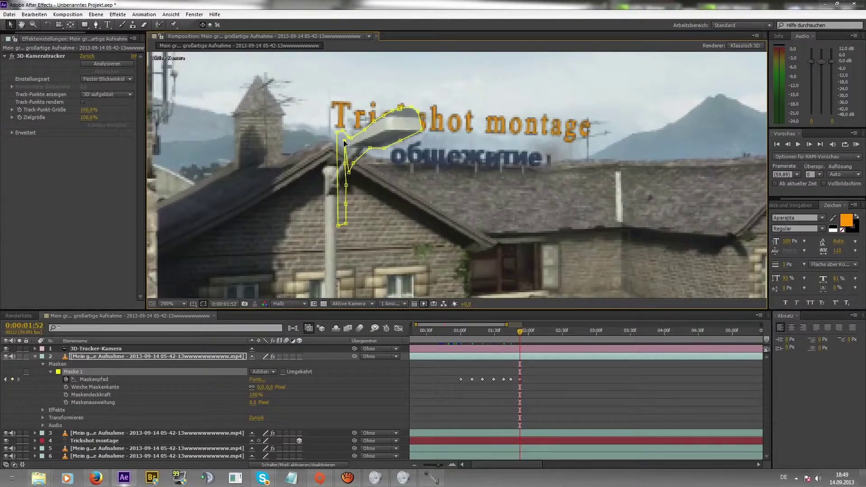
drag(344, 142, 354, 144)
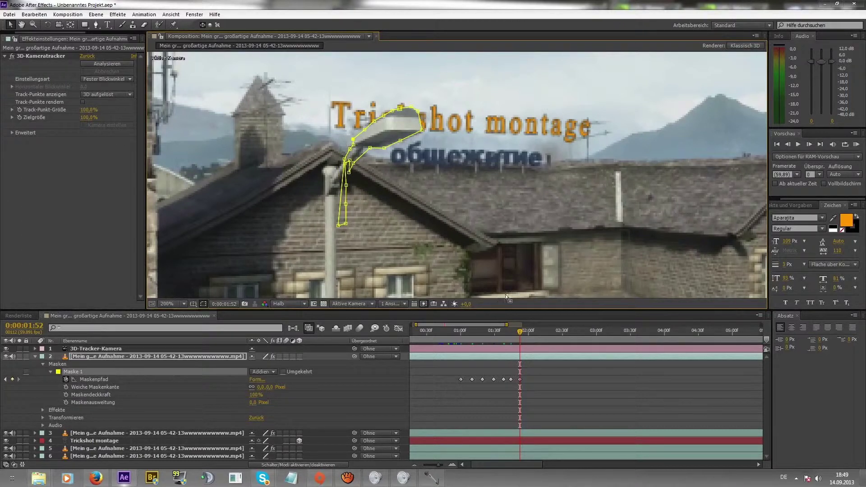
At 0:00:01:57, shift the whole mask left onto the lamp and nudge the arm point
drag(520, 331, 525, 332)
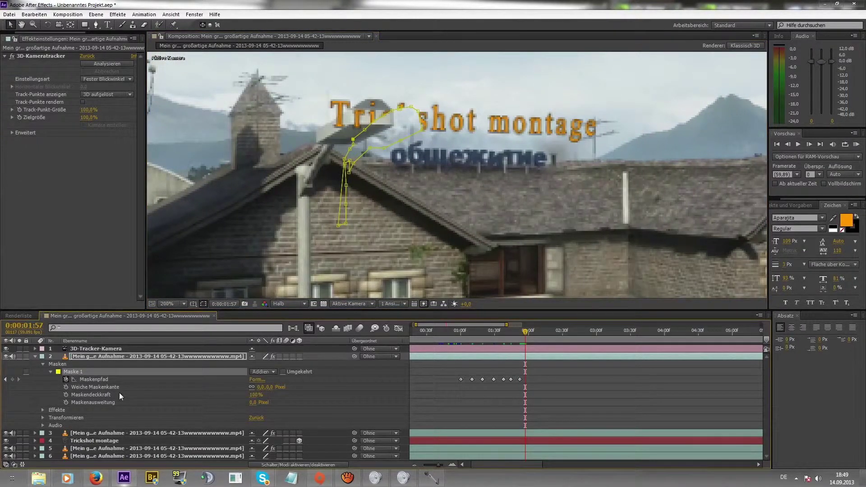
click(121, 380)
drag(379, 148, 353, 143)
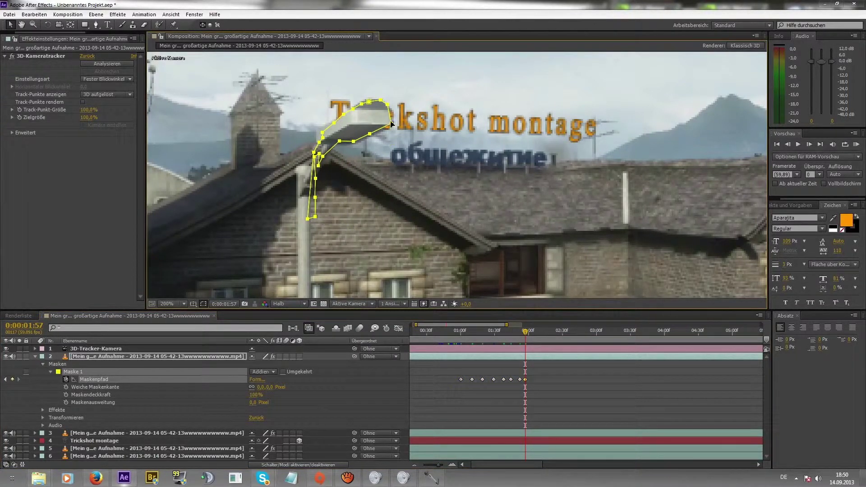
click(370, 135)
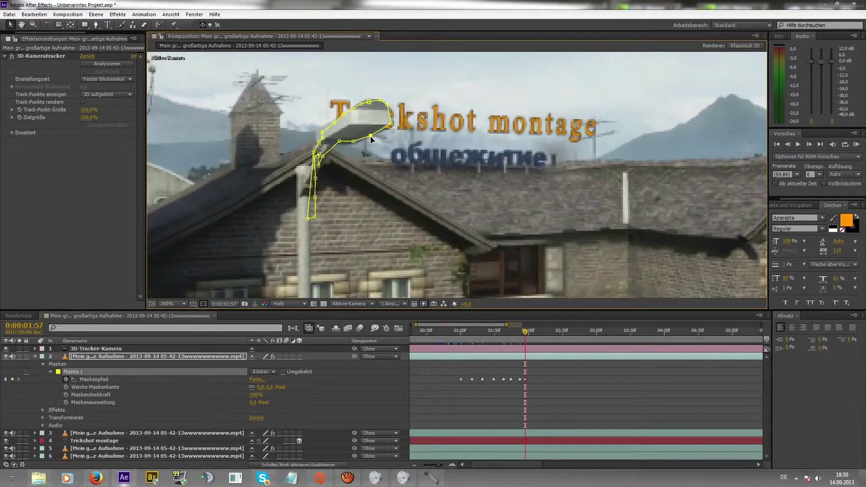
drag(371, 137, 372, 138)
At 0:00:02:05, move the whole mask off the text back onto the lamp
drag(526, 330, 534, 330)
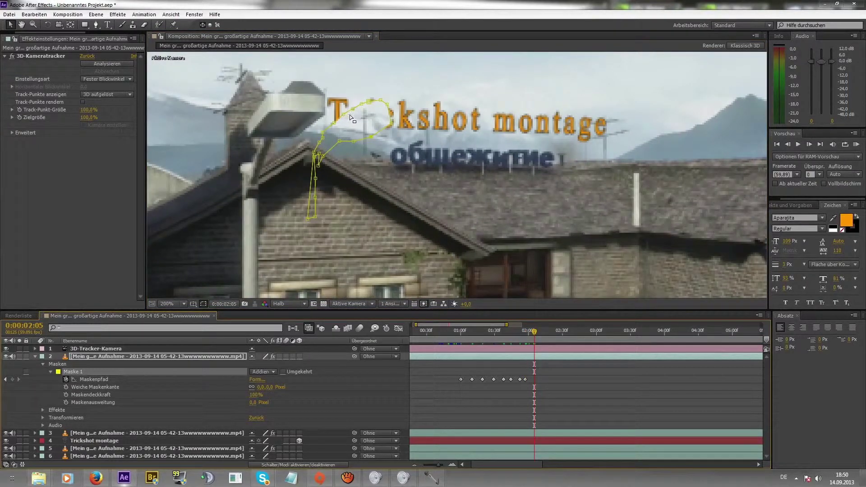
click(361, 126)
click(99, 380)
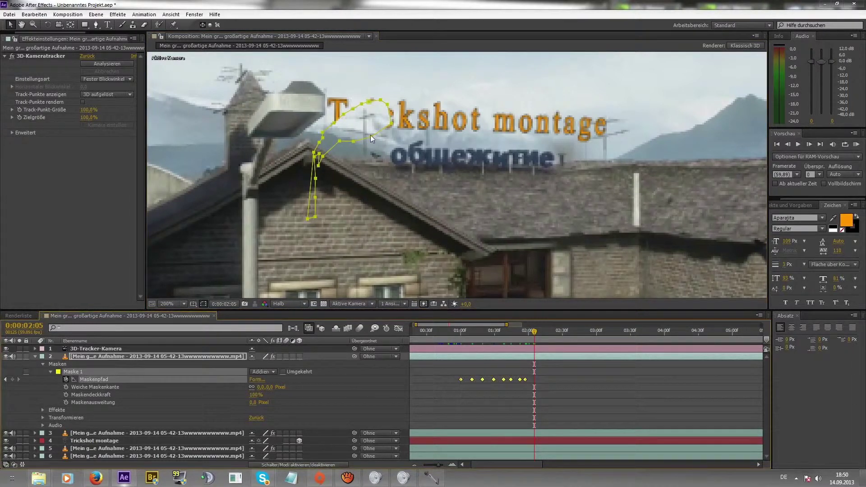
drag(372, 136, 305, 120)
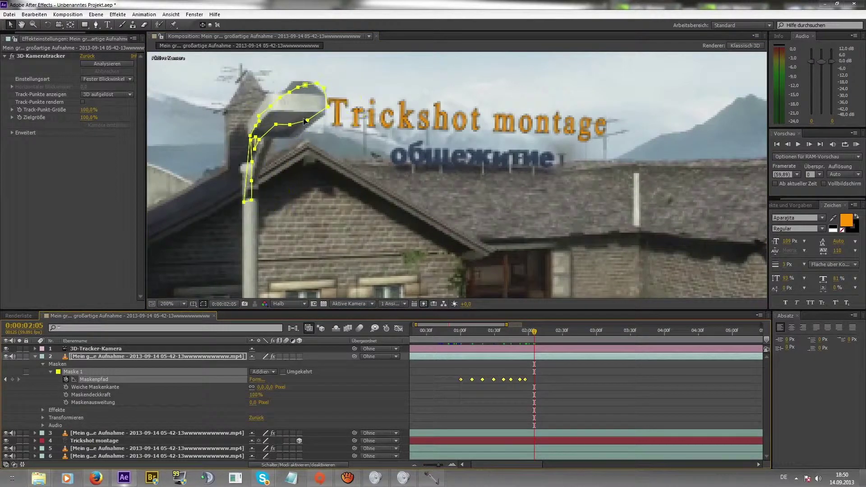
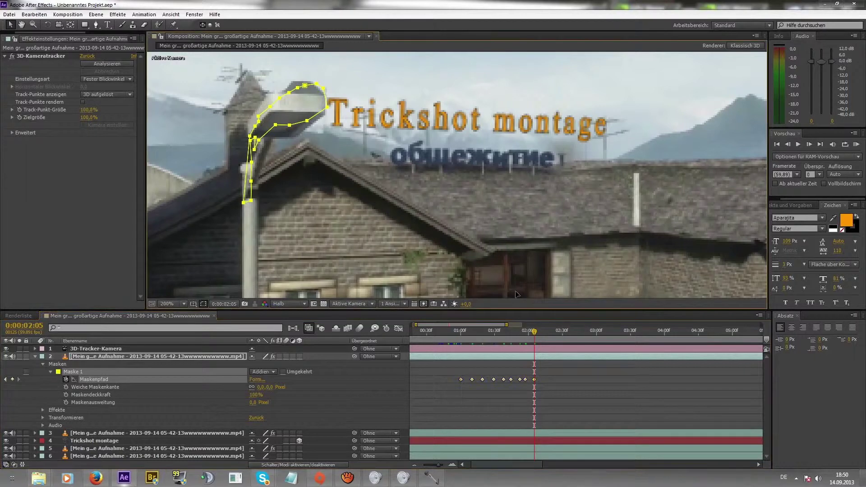
Scrub back and forth around two seconds to check the lamp post mask
drag(534, 332, 509, 339)
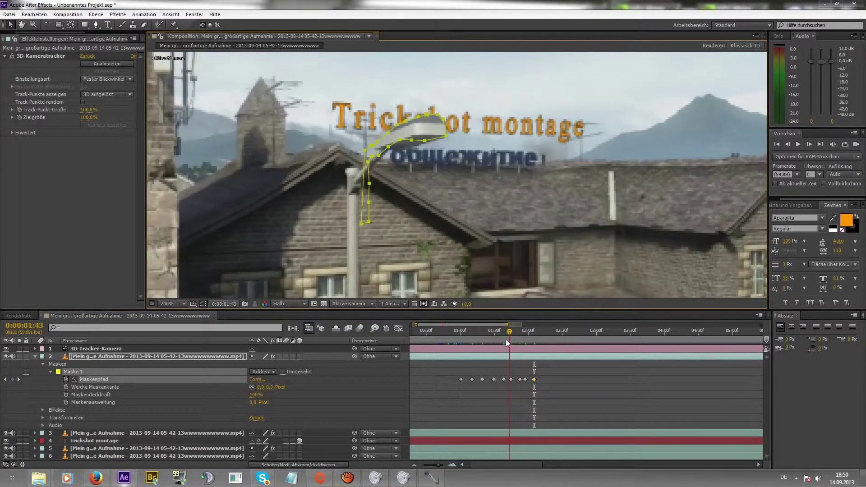
scroll(661, 232, down, 4)
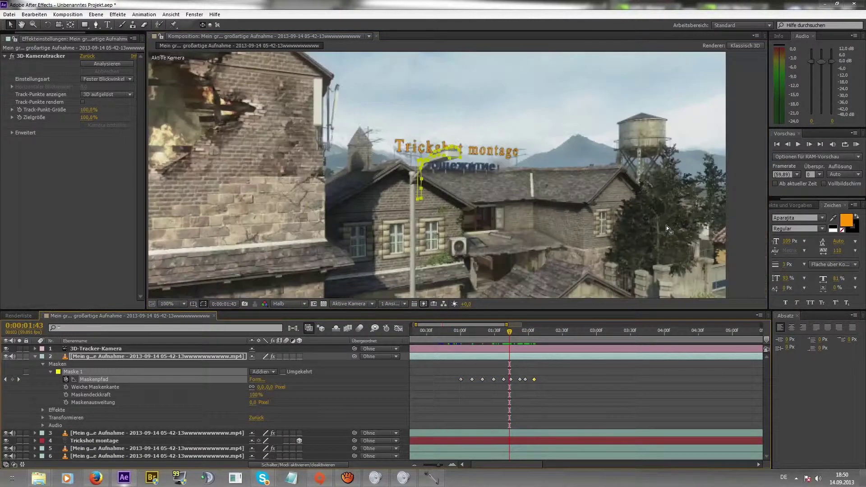
scroll(510, 189, up, 2)
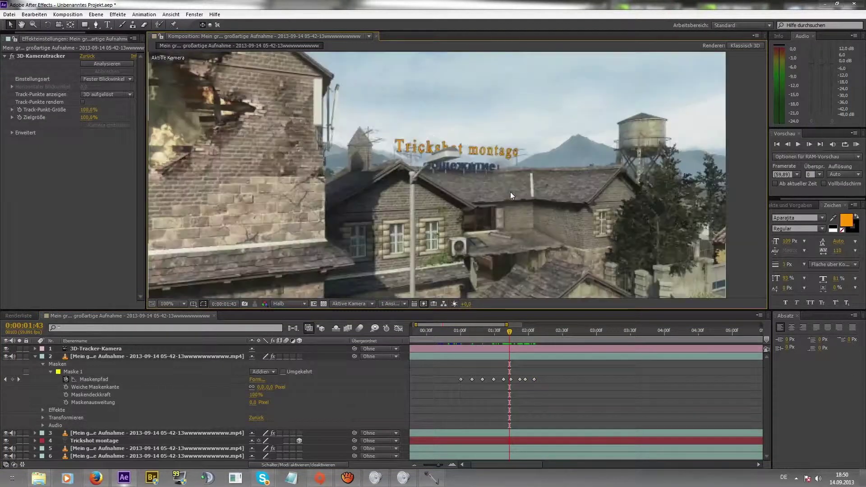
scroll(510, 193, up, 2)
drag(510, 336, 524, 338)
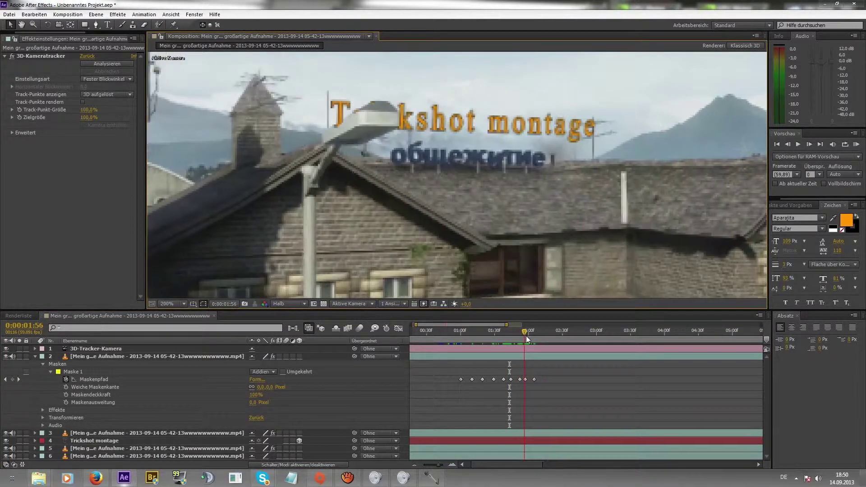
mouse_move(524, 338)
mouse_down()
mouse_move(438, 345)
mouse_move(557, 350)
mouse_up()
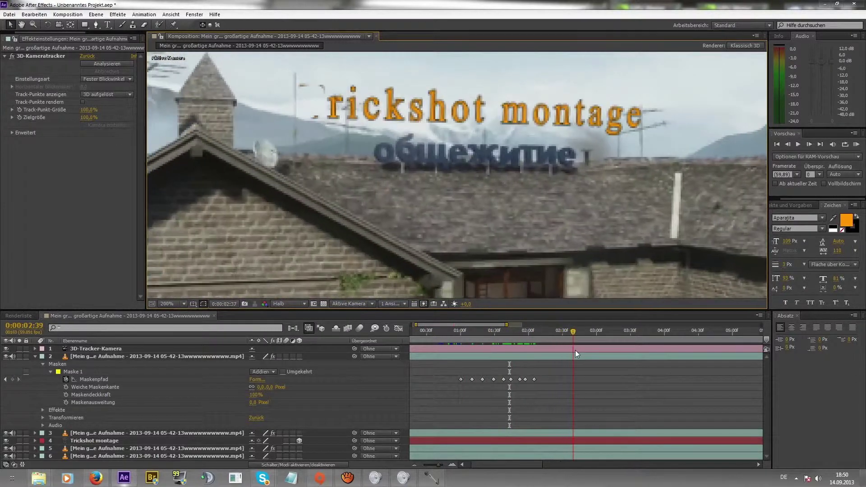
drag(558, 350, 540, 361)
At 0:00:02:13, keyframe Mask 1's path with the lamp mask moved off the left edge
click(90, 380)
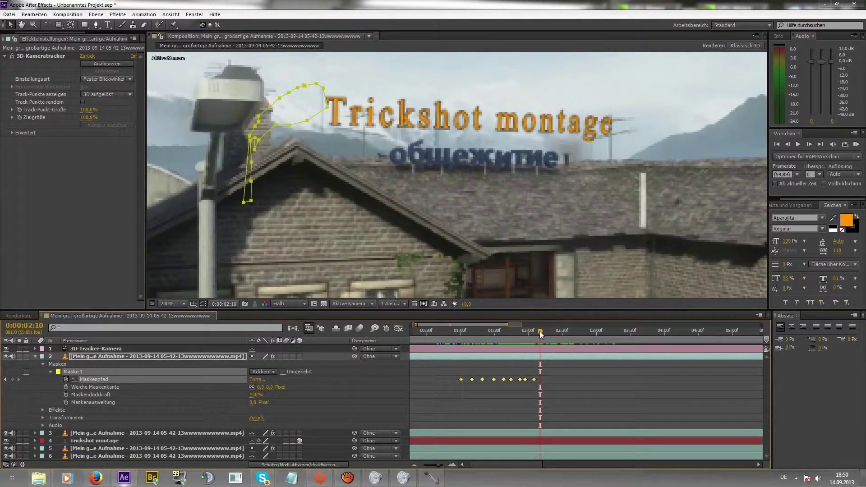
drag(540, 332, 543, 334)
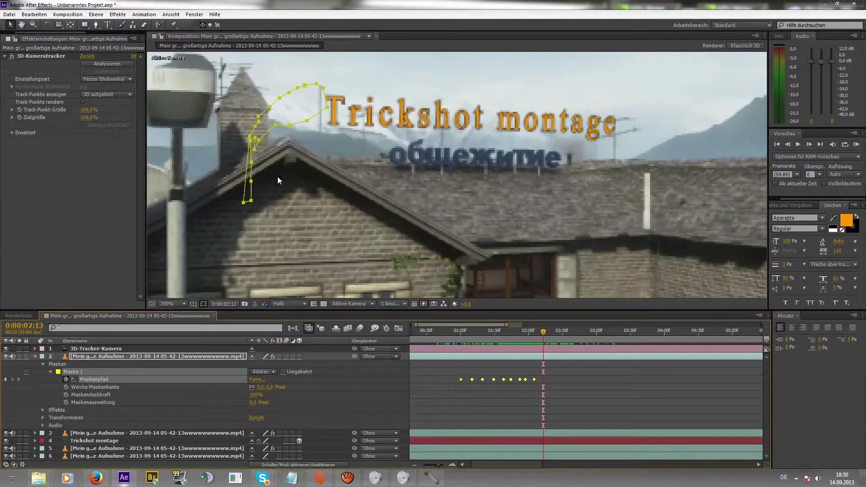
scroll(276, 162, down, 2)
drag(268, 155, 154, 171)
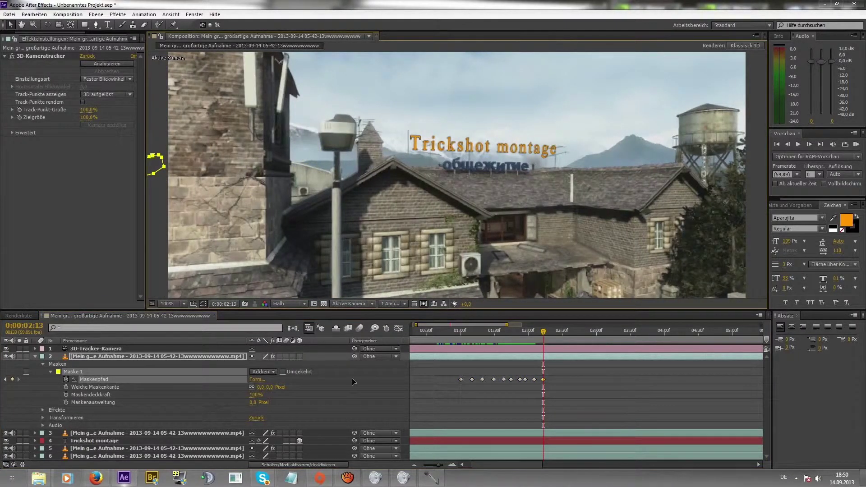
Trim footage layers 2 and 3 to end at the playhead, about 0:00:02:13
click(35, 356)
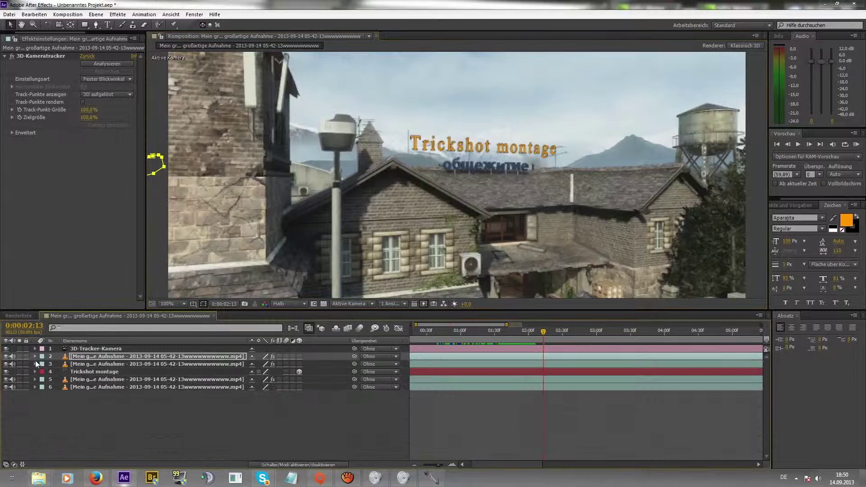
click(510, 412)
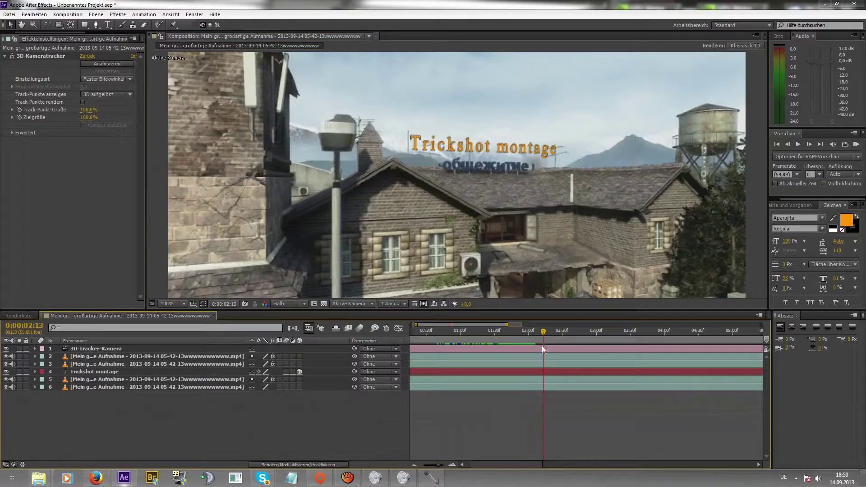
click(219, 363)
shift+click(224, 355)
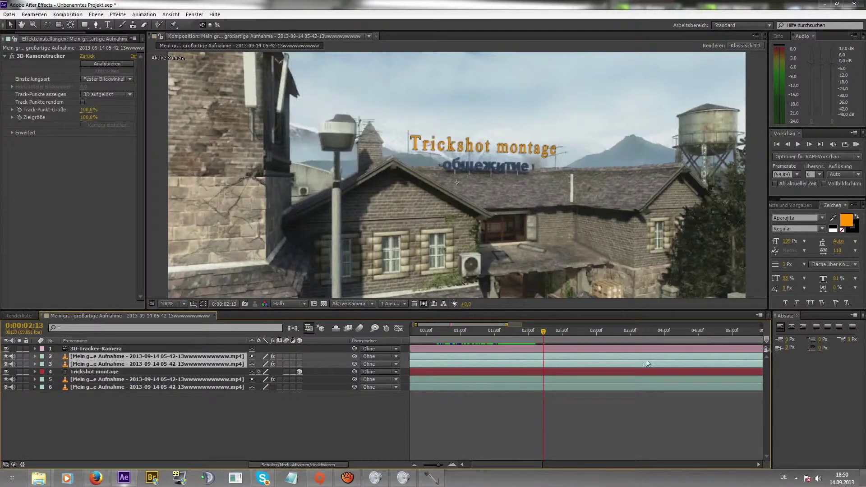
drag(440, 465, 426, 465)
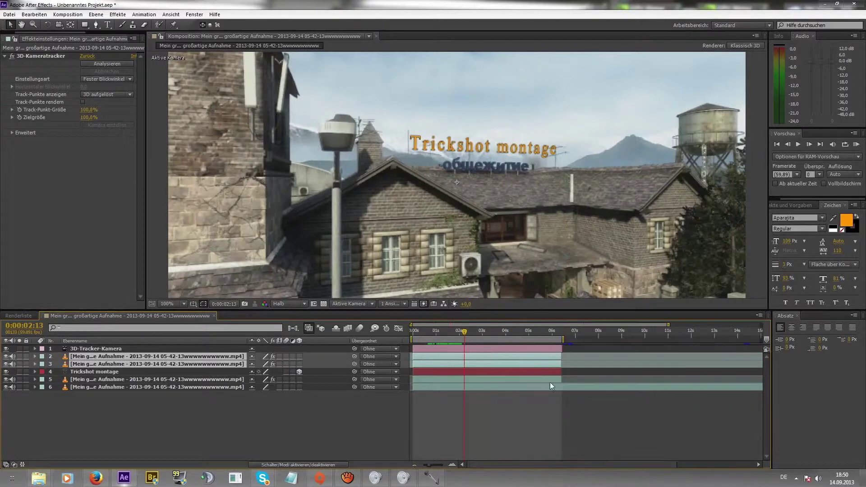
drag(564, 364, 467, 370)
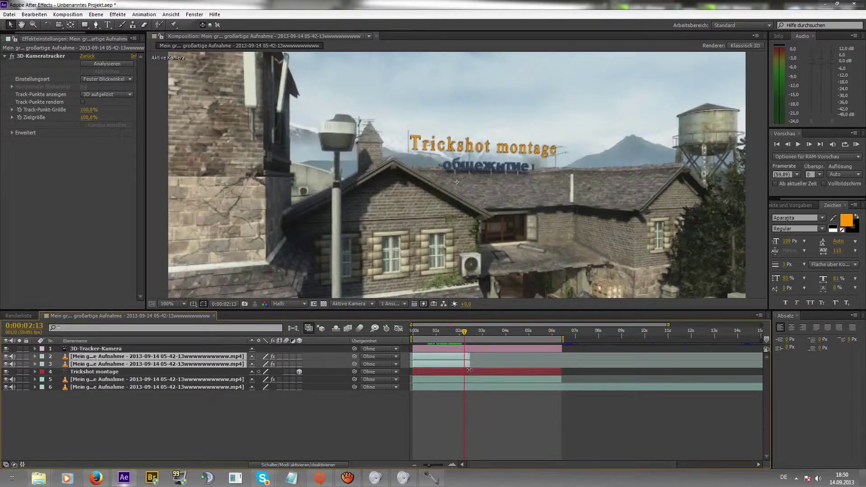
click(759, 220)
click(856, 145)
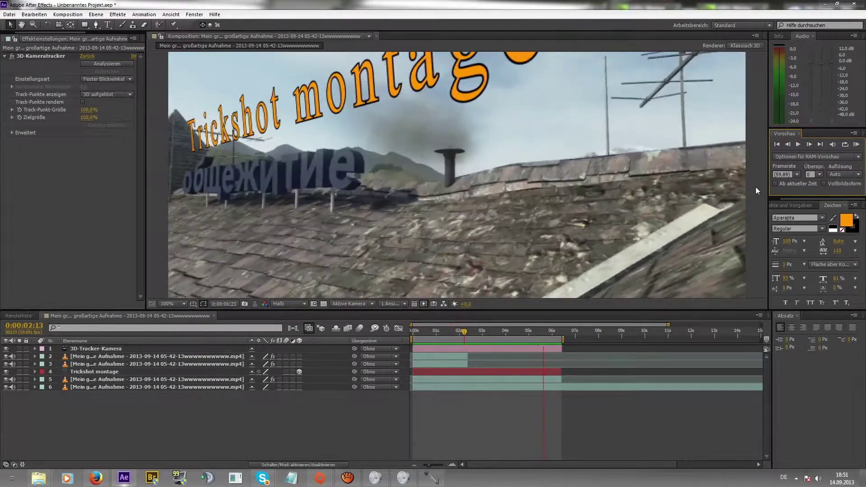
key(space)
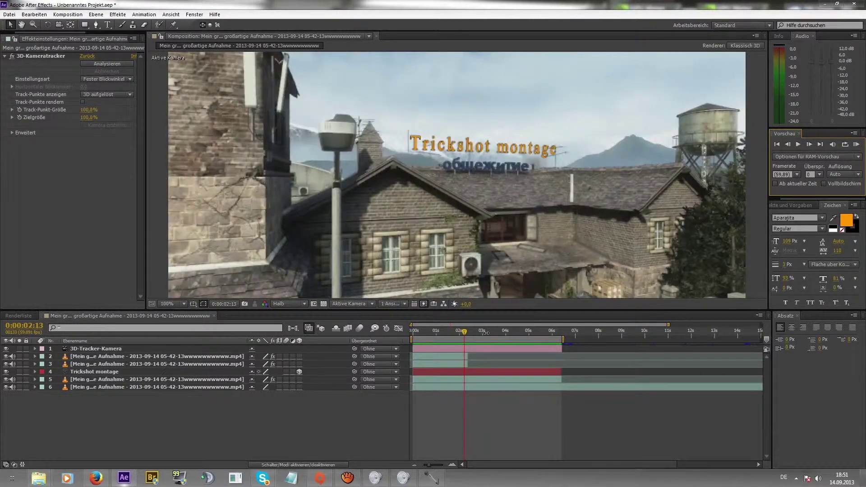
click(522, 332)
mouse_move(523, 333)
mouse_down()
mouse_move(602, 336)
mouse_move(702, 320)
mouse_move(421, 364)
mouse_up()
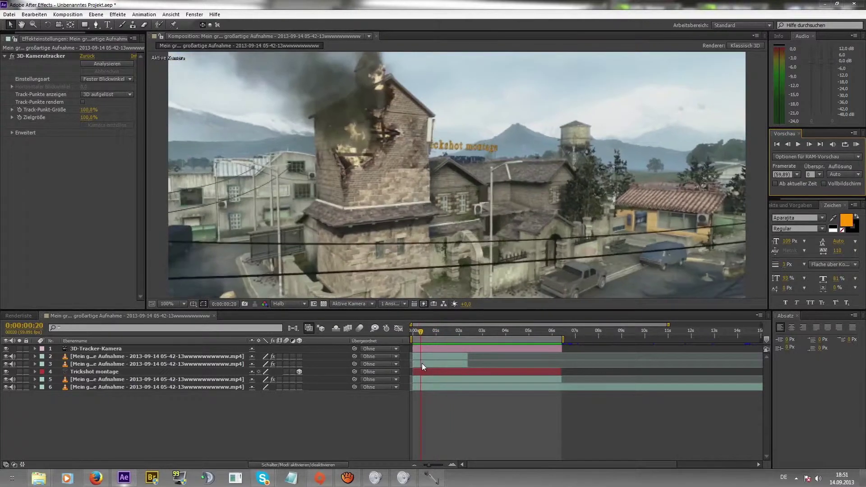
drag(420, 365, 455, 365)
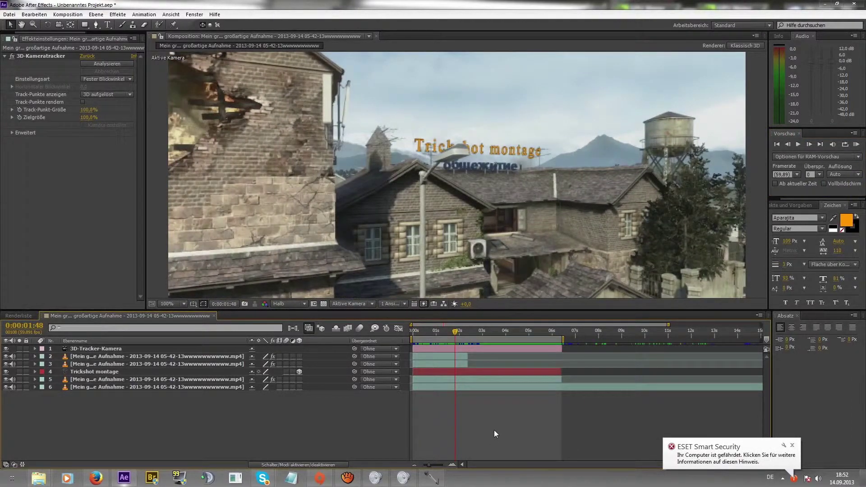
drag(449, 340, 461, 344)
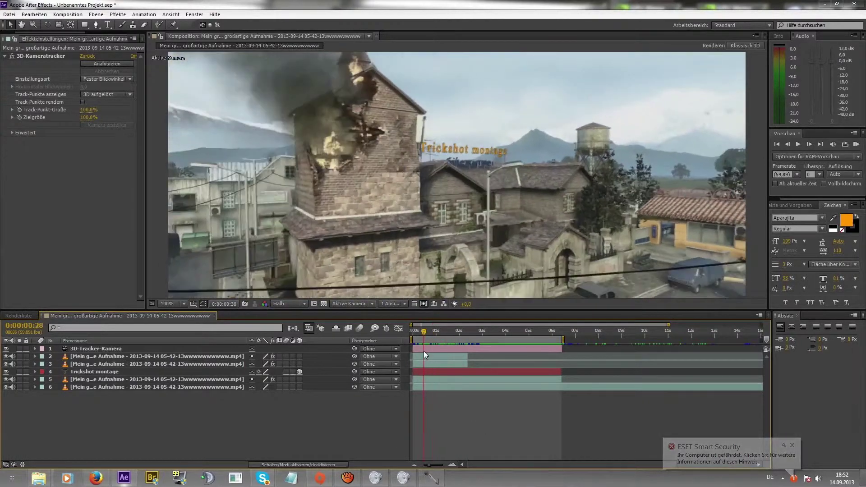
mouse_move(461, 343)
mouse_down()
mouse_move(432, 356)
mouse_move(553, 365)
mouse_move(505, 381)
mouse_up()
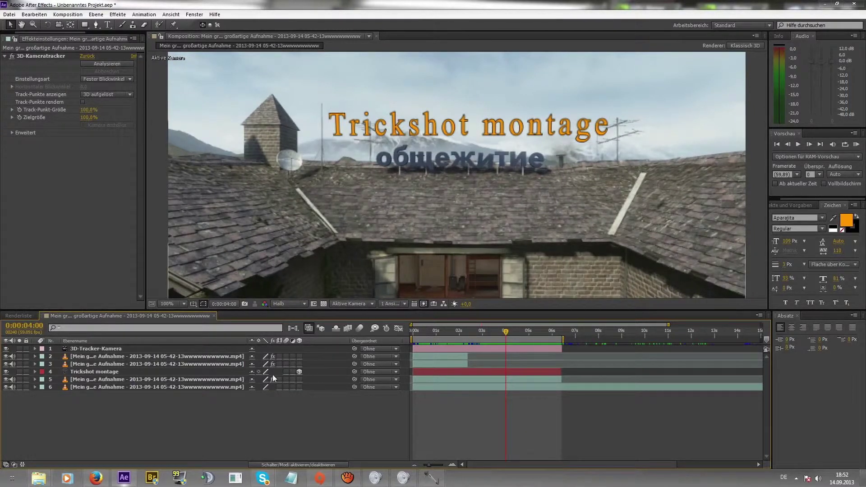
click(393, 304)
click(358, 307)
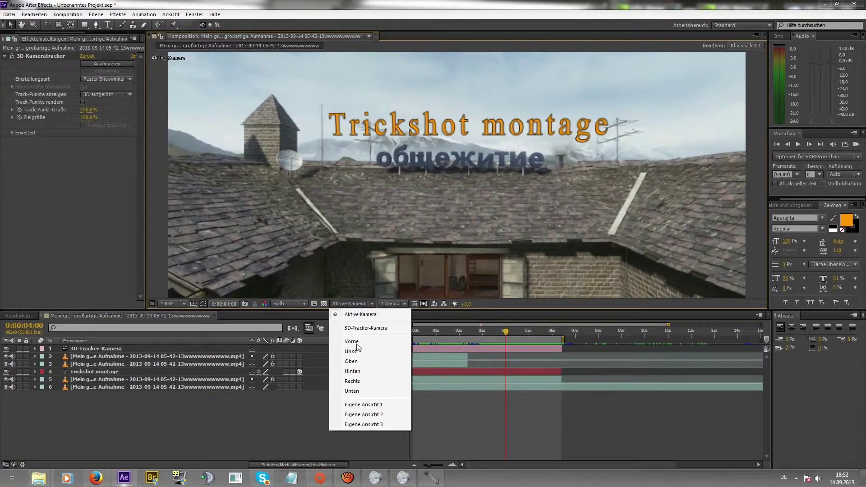
click(353, 361)
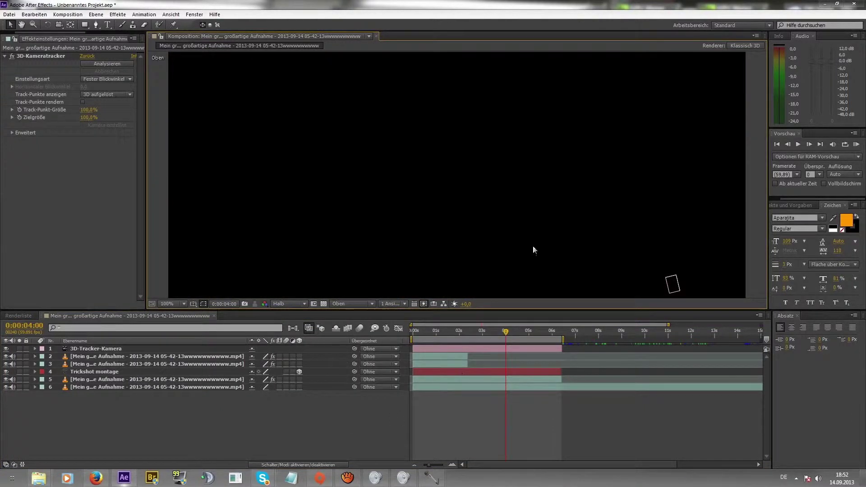
scroll(536, 234, down, 4)
click(159, 349)
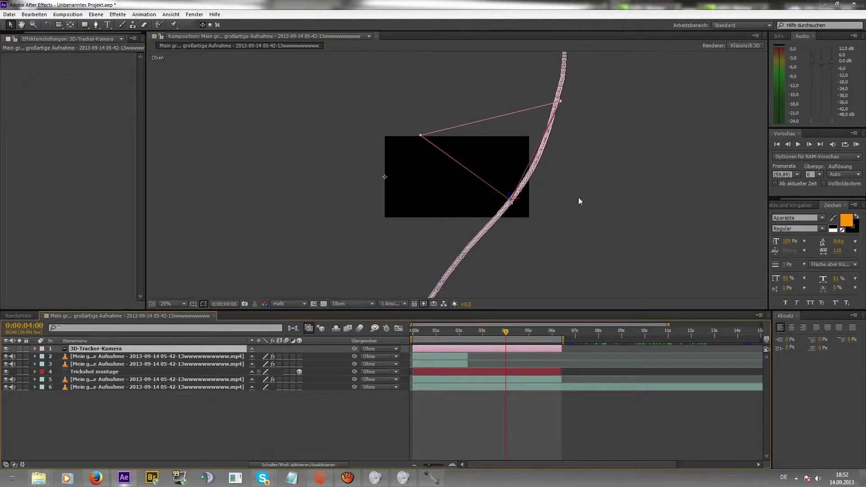
scroll(565, 194, up, 1)
scroll(562, 206, down, 2)
scroll(559, 206, down, 2)
scroll(490, 220, down, 2)
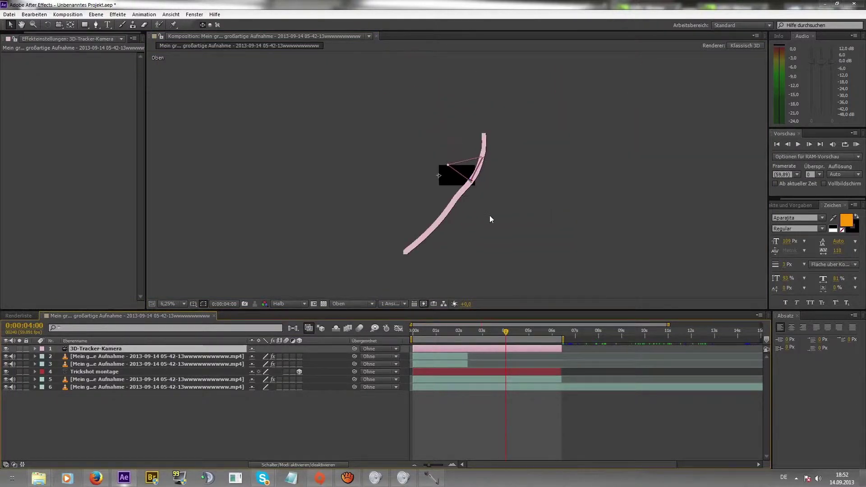
scroll(407, 255, down, 1)
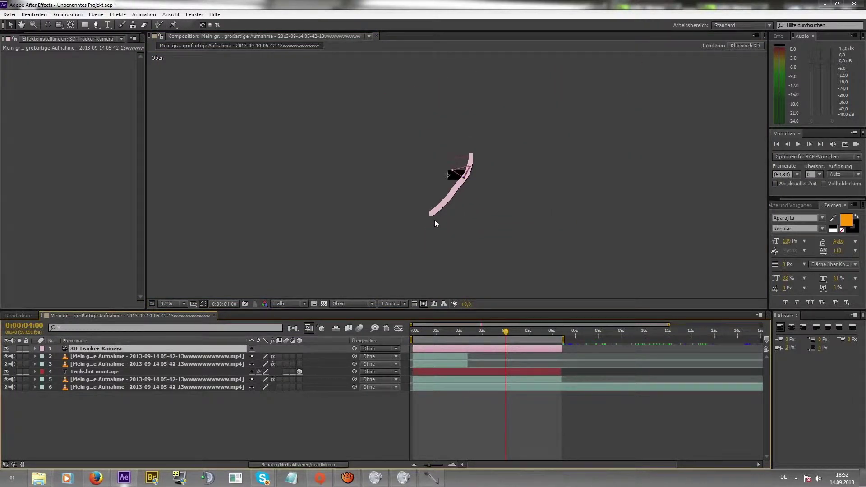
scroll(436, 213, up, 1)
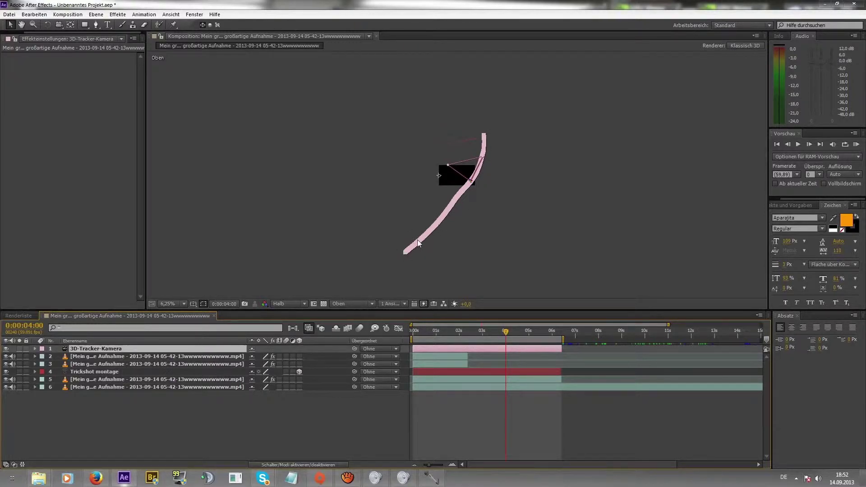
mouse_move(444, 331)
mouse_down()
mouse_move(426, 341)
mouse_move(547, 333)
mouse_move(427, 364)
mouse_up()
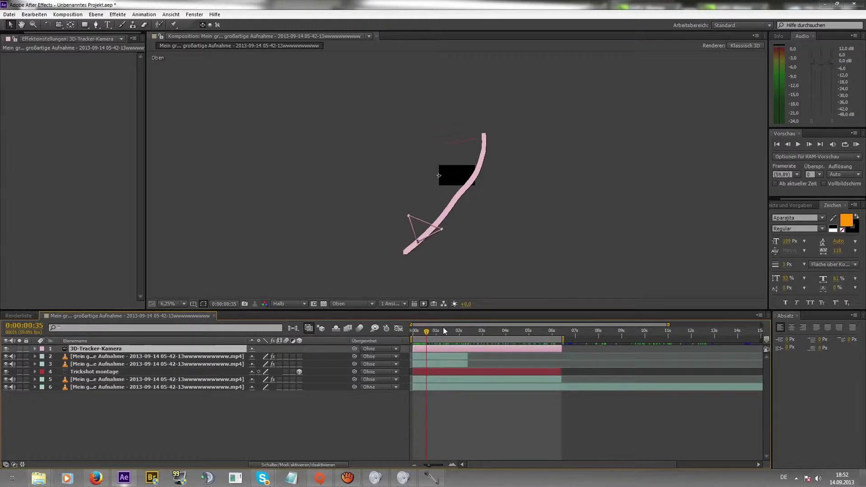
mouse_move(443, 328)
mouse_down()
mouse_move(526, 334)
mouse_move(558, 324)
mouse_up()
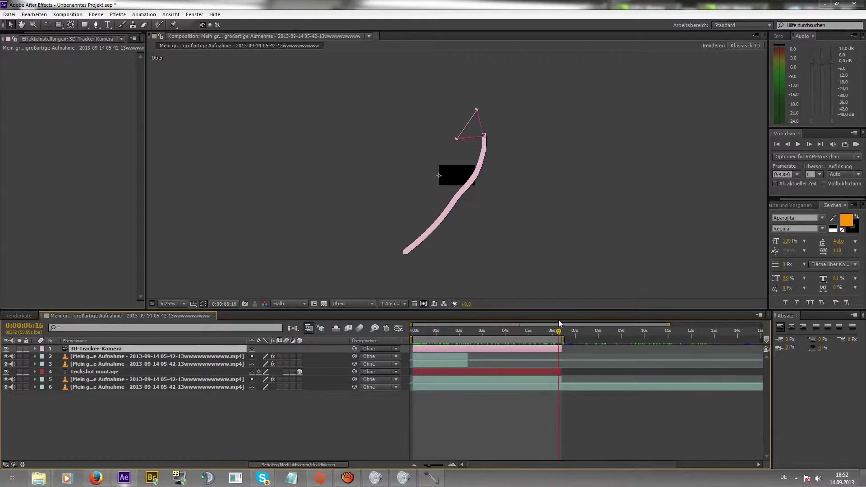
drag(557, 324, 534, 333)
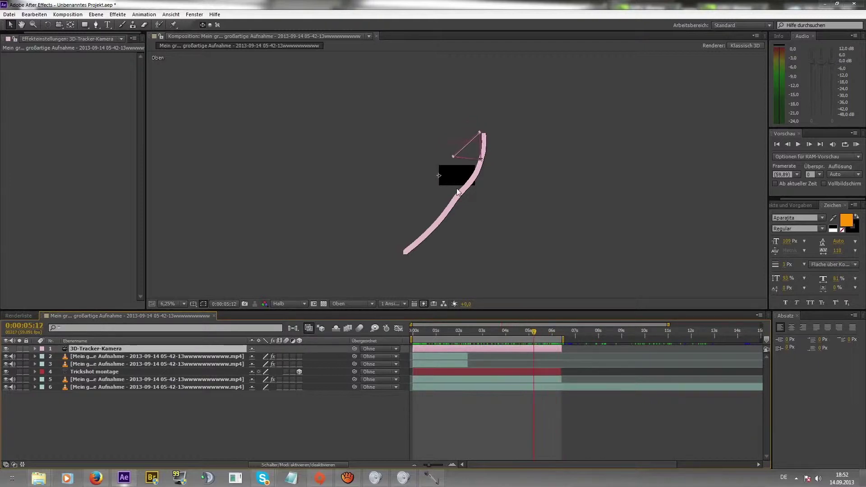
scroll(461, 177, up, 1)
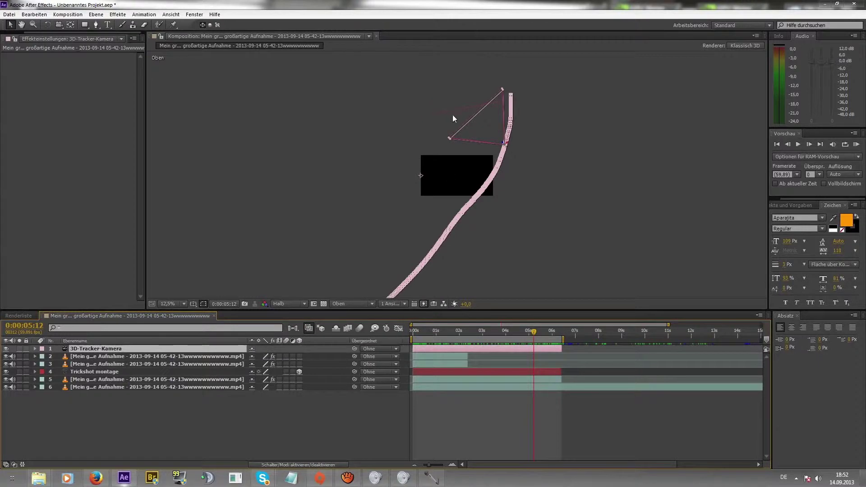
click(464, 374)
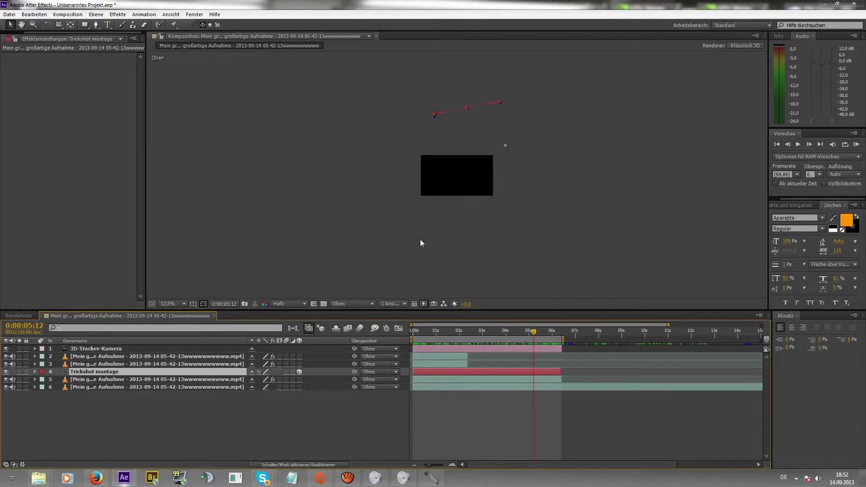
click(424, 350)
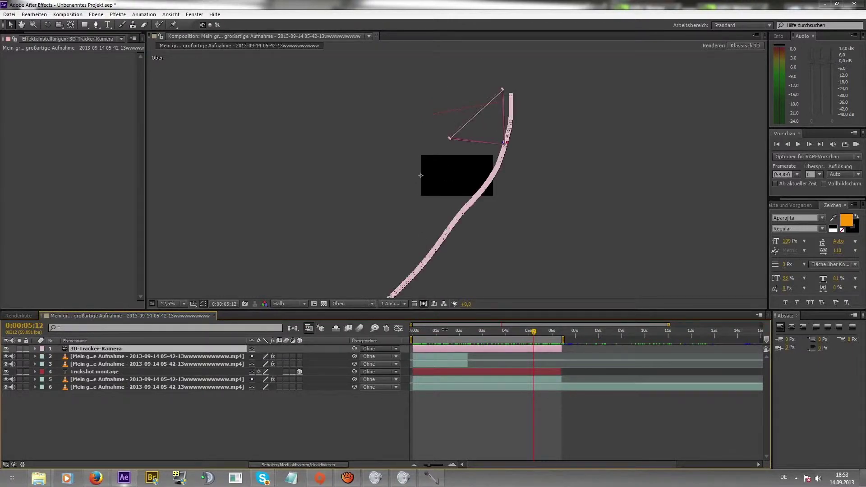
drag(445, 329, 449, 331)
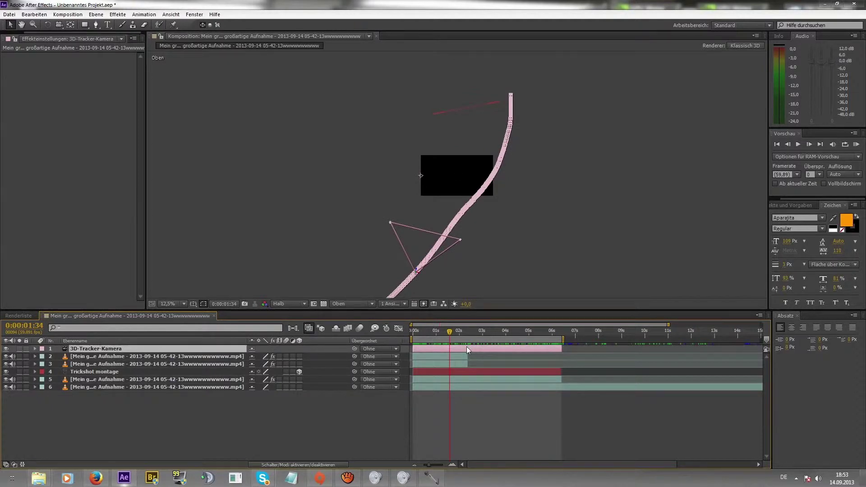
click(483, 331)
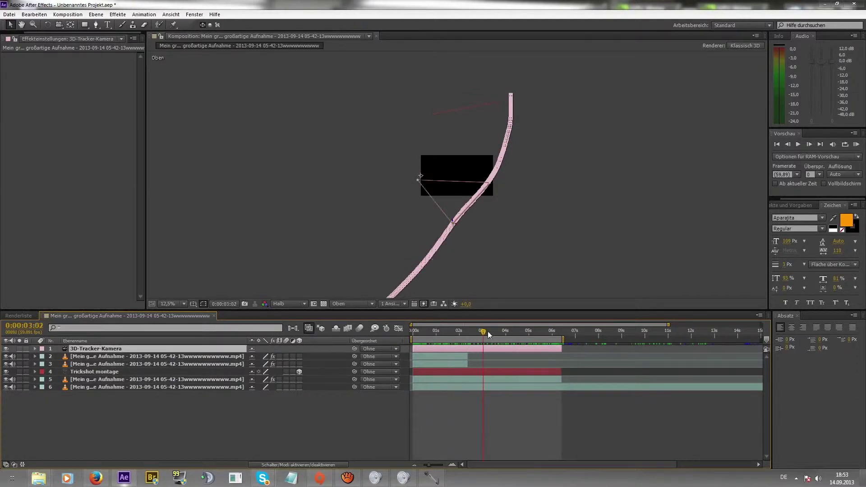
drag(488, 331, 540, 327)
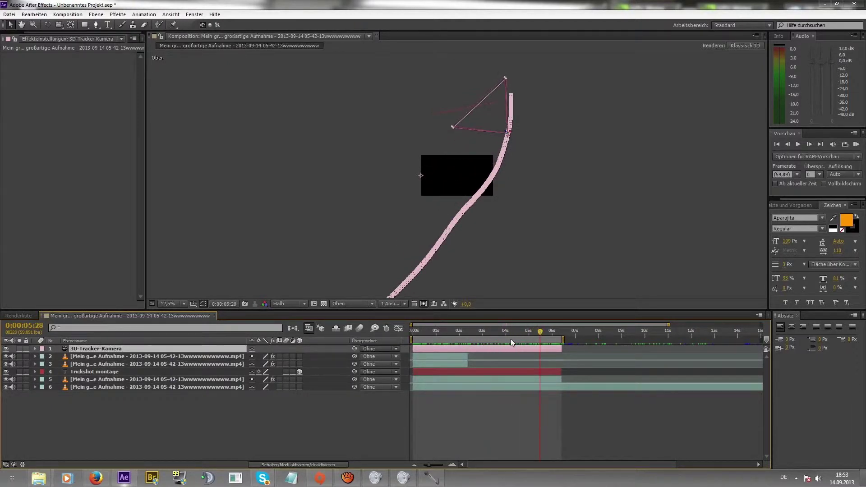
Switch the viewer's 3D view from Oben through Vorne to Aktive Kamera
click(364, 305)
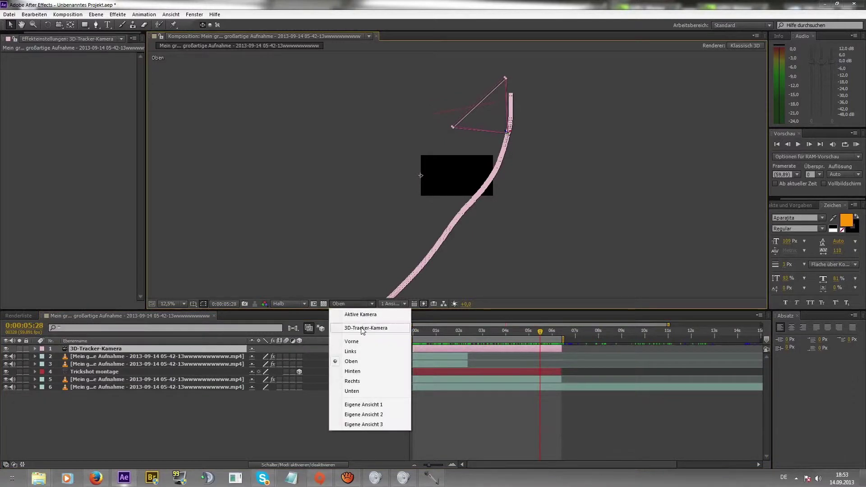
click(365, 341)
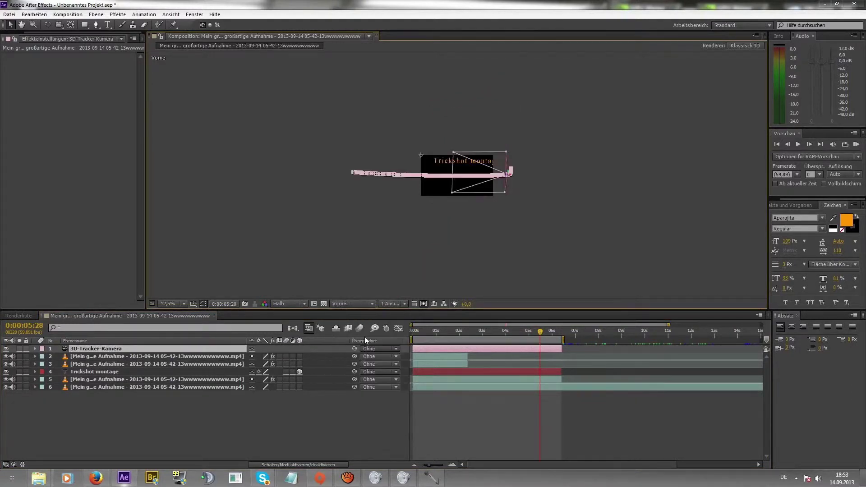
click(366, 314)
click(356, 338)
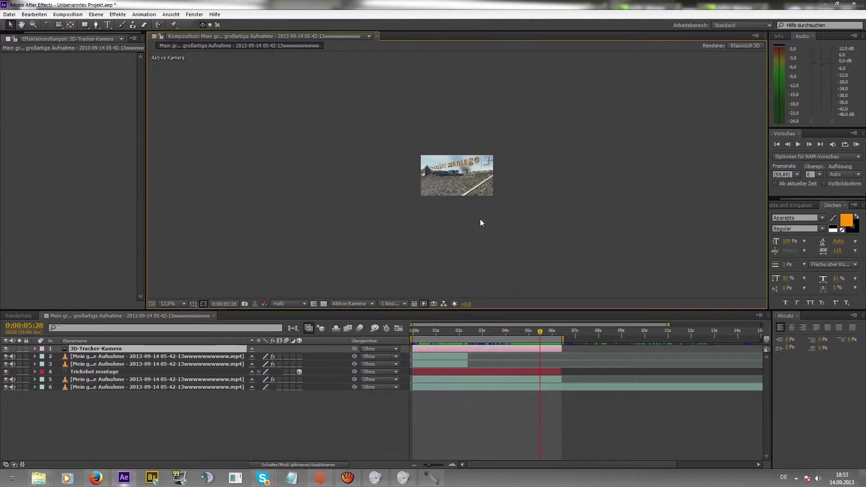
Scrub around 2.5 seconds to check the text's tracking, then select the bottom footage layer
scroll(480, 185, up, 2)
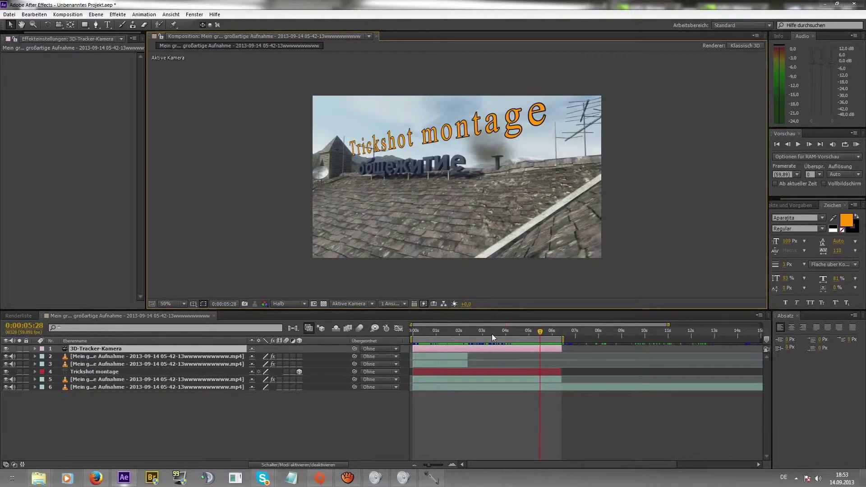
drag(491, 334, 442, 338)
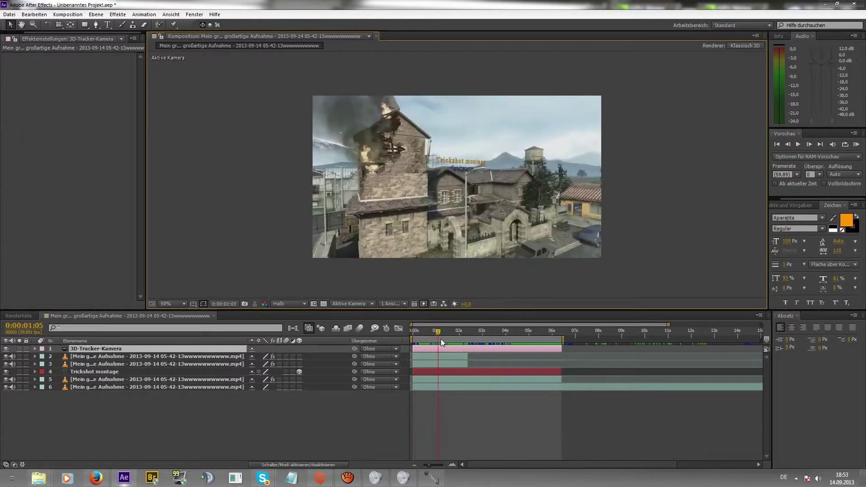
scroll(464, 207, up, 2)
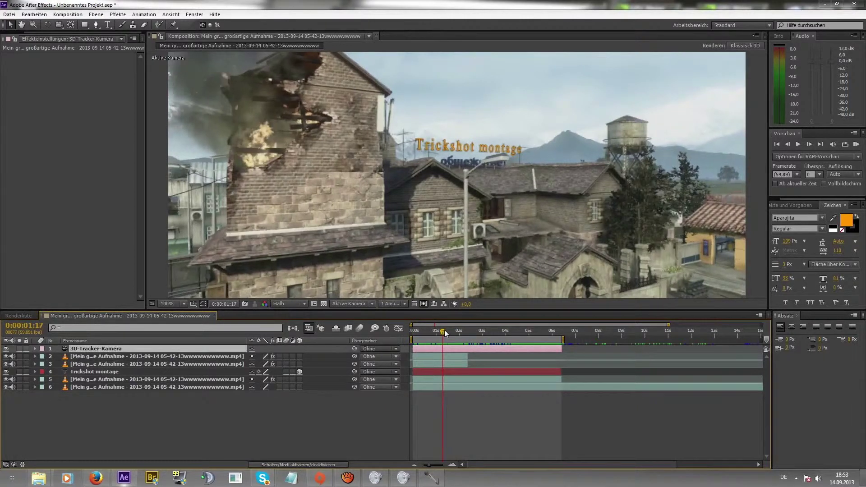
drag(444, 331, 475, 331)
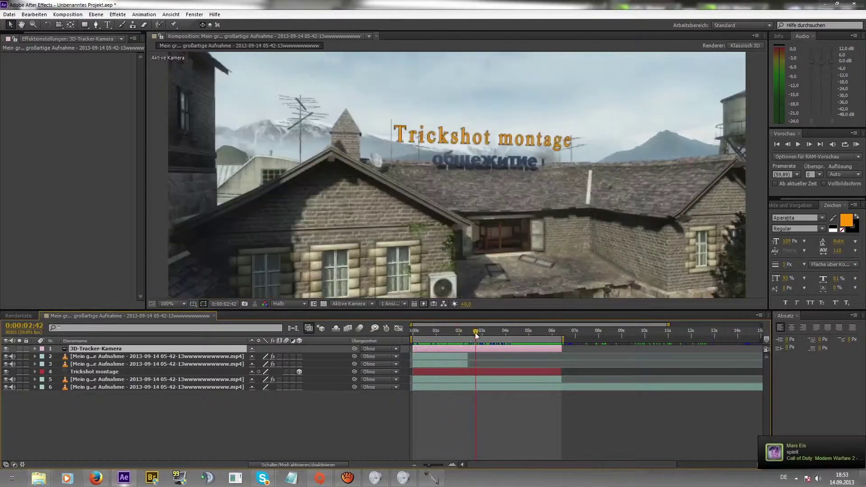
click(142, 387)
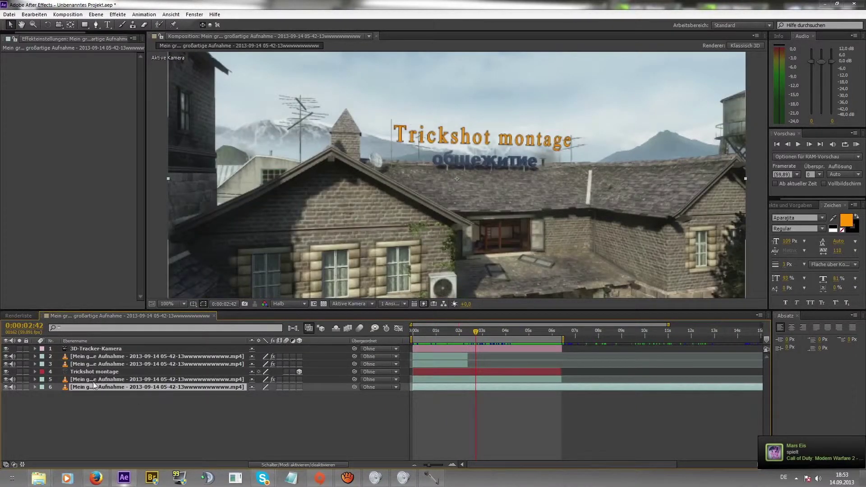
drag(6, 379, 6, 387)
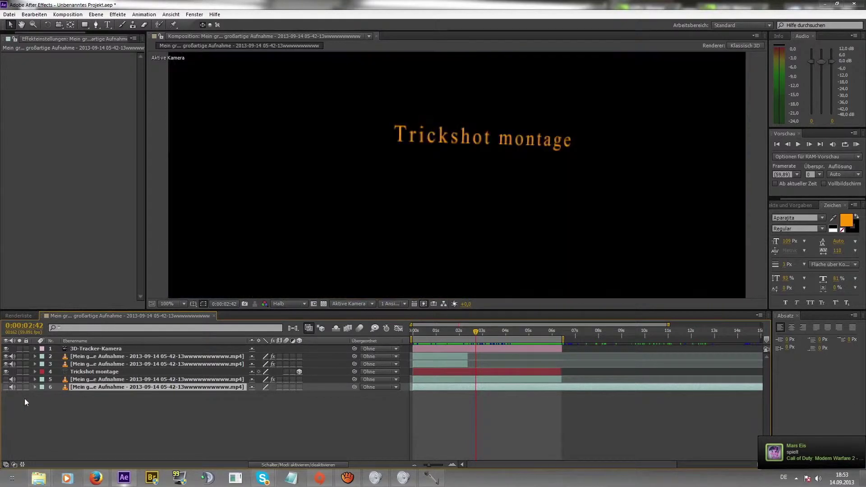
mouse_move(430, 334)
mouse_down()
mouse_move(422, 339)
mouse_move(524, 341)
mouse_up()
drag(539, 339, 414, 367)
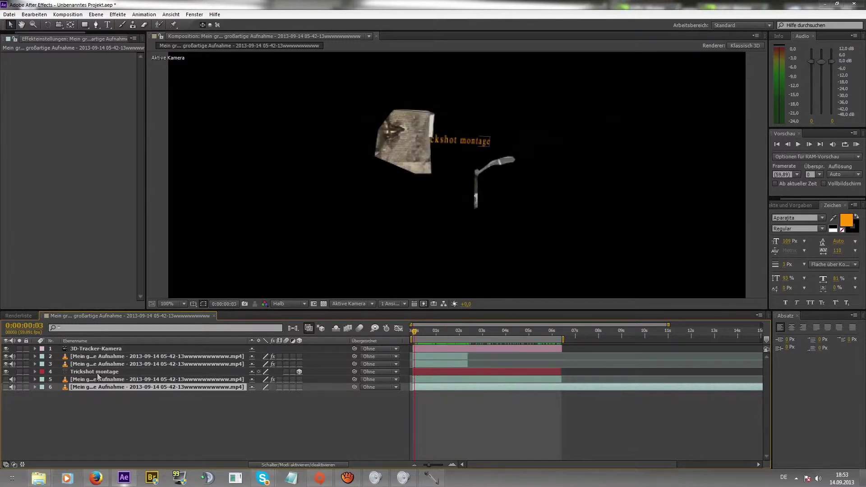
drag(6, 379, 6, 387)
click(93, 427)
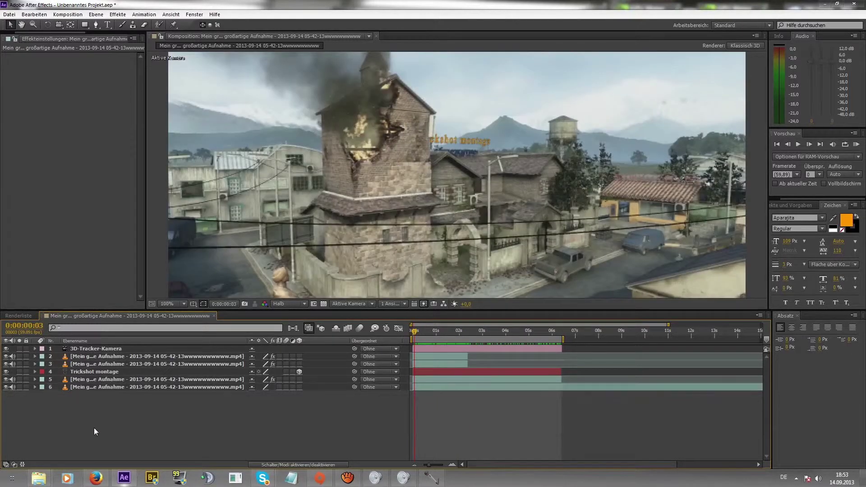
mouse_move(421, 335)
mouse_down()
mouse_move(463, 331)
mouse_move(456, 337)
mouse_up()
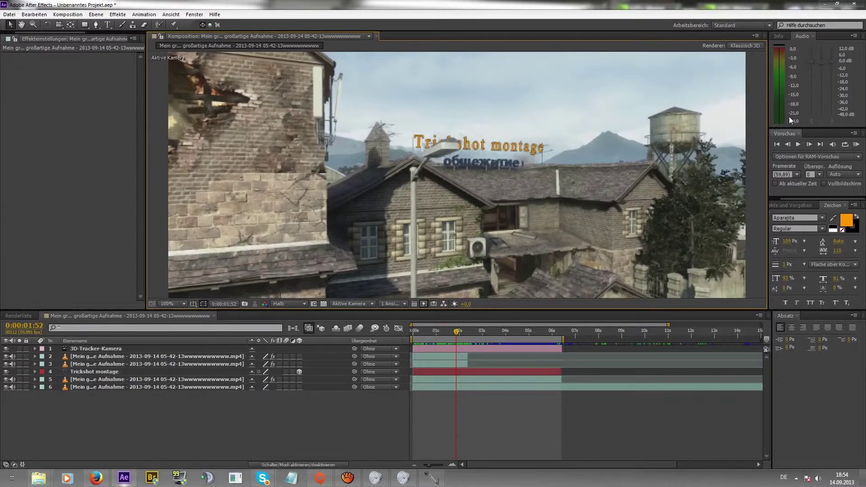
mouse_move(454, 330)
mouse_down()
mouse_move(461, 329)
mouse_move(413, 347)
mouse_move(524, 350)
mouse_move(505, 354)
mouse_up()
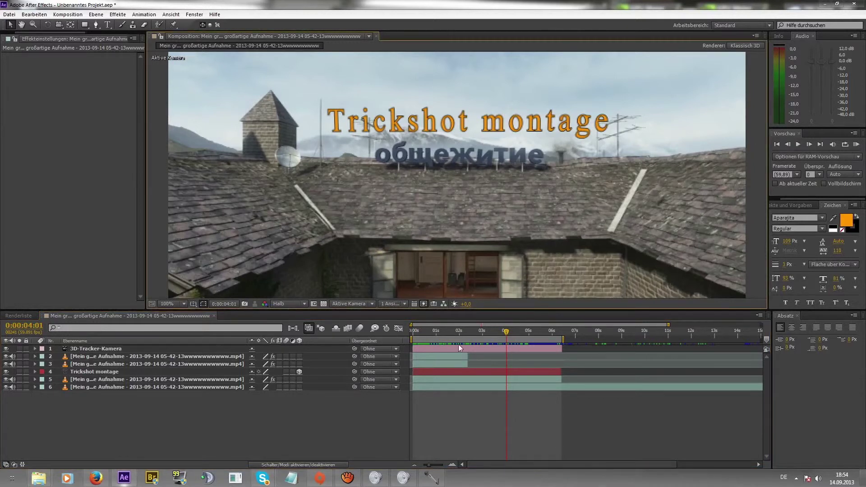
click(465, 332)
drag(466, 335, 468, 338)
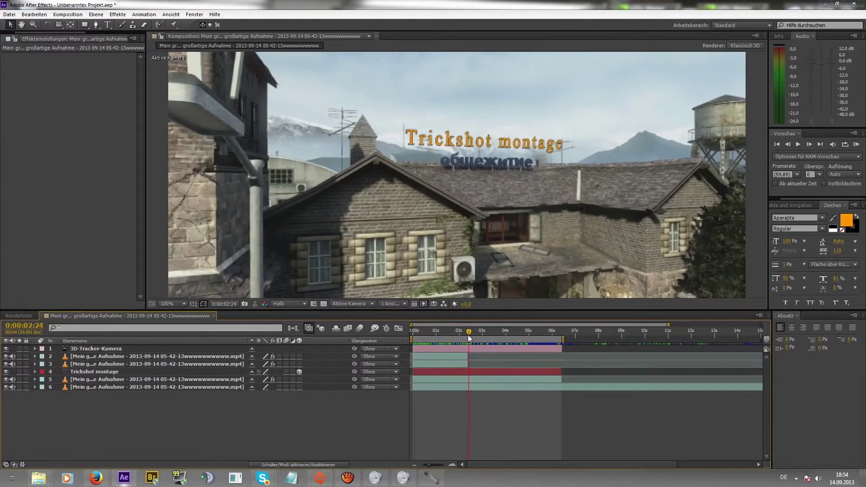